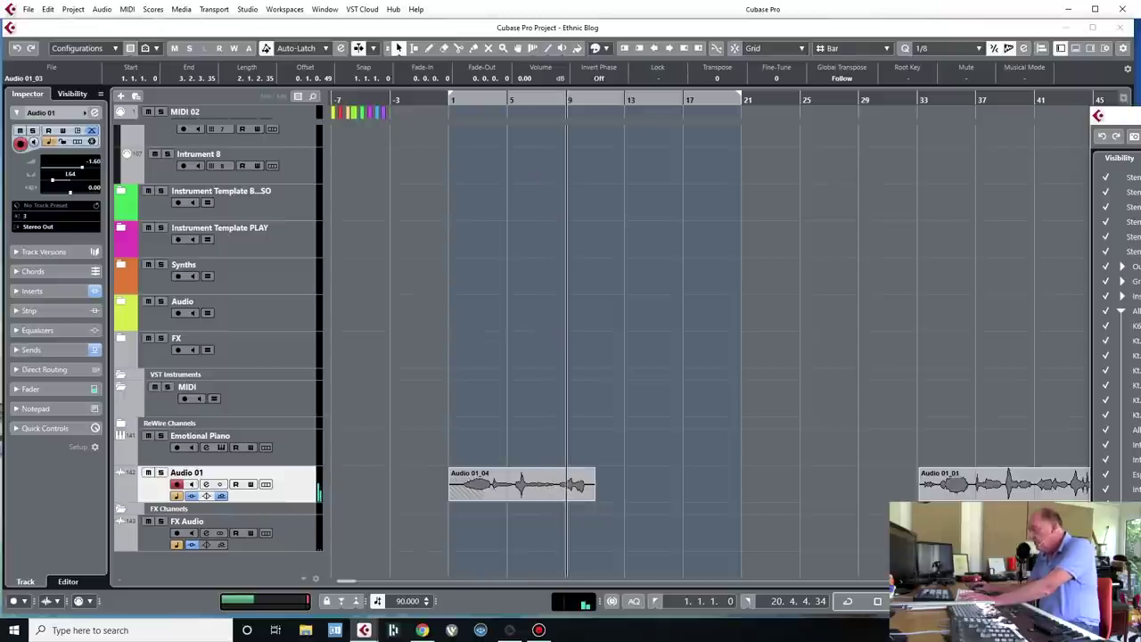
Stop playback, trim the take on Audio 01 to start at bar 2, and delete the leftover event in bar 1.
left_click(490, 497)
key("space")
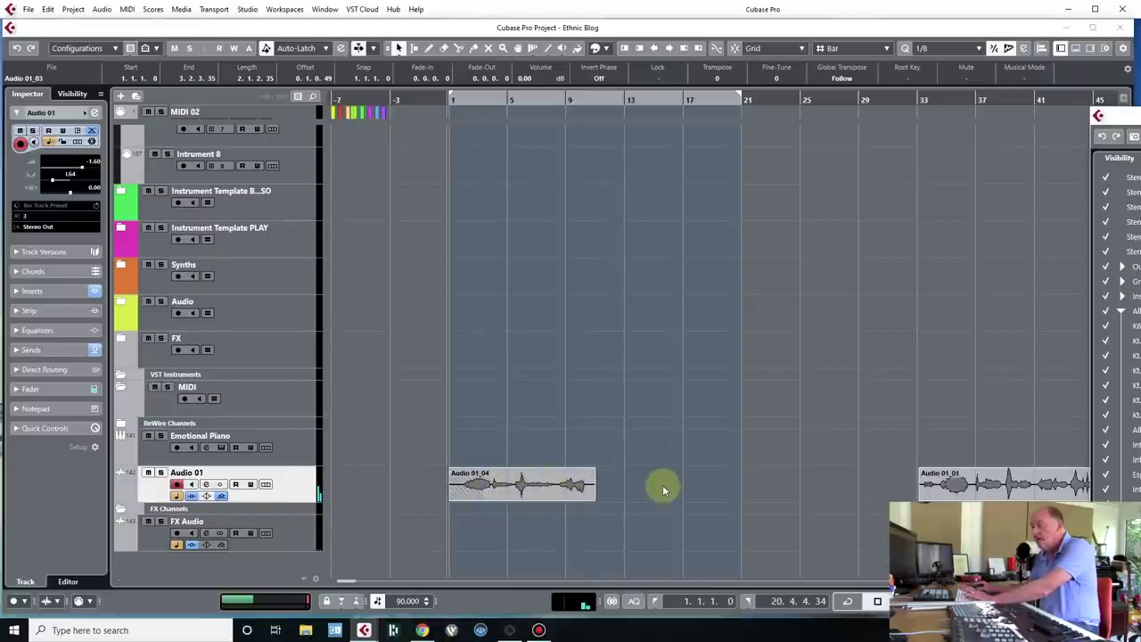
left_click(535, 487)
key("h")
key("h")
key("h")
key("h")
key("h")
key("h")
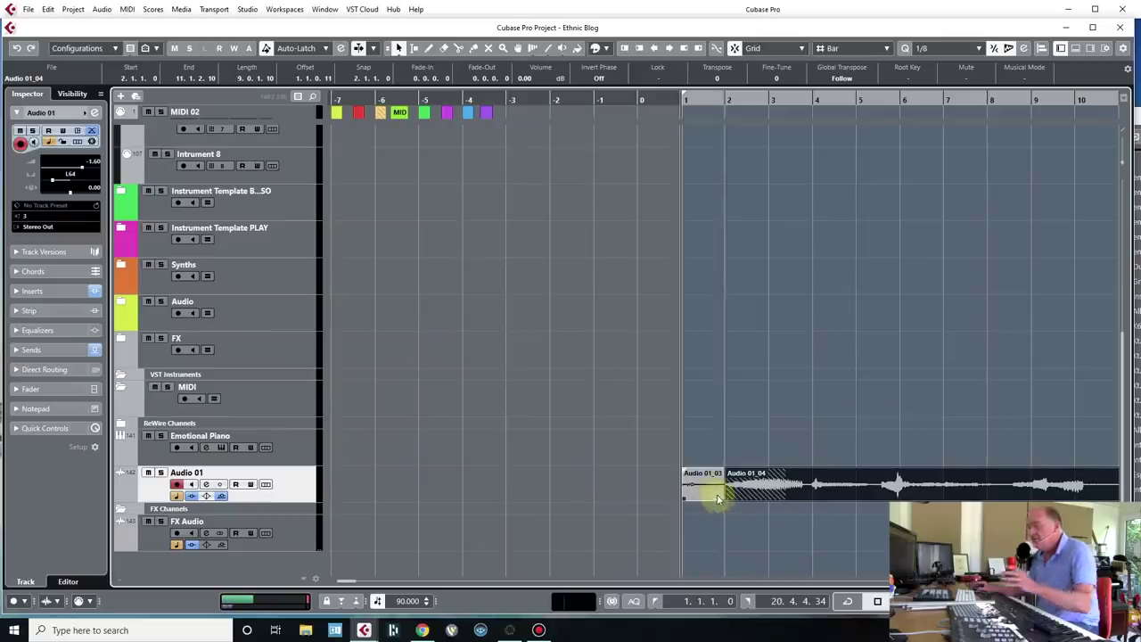
key("Delete")
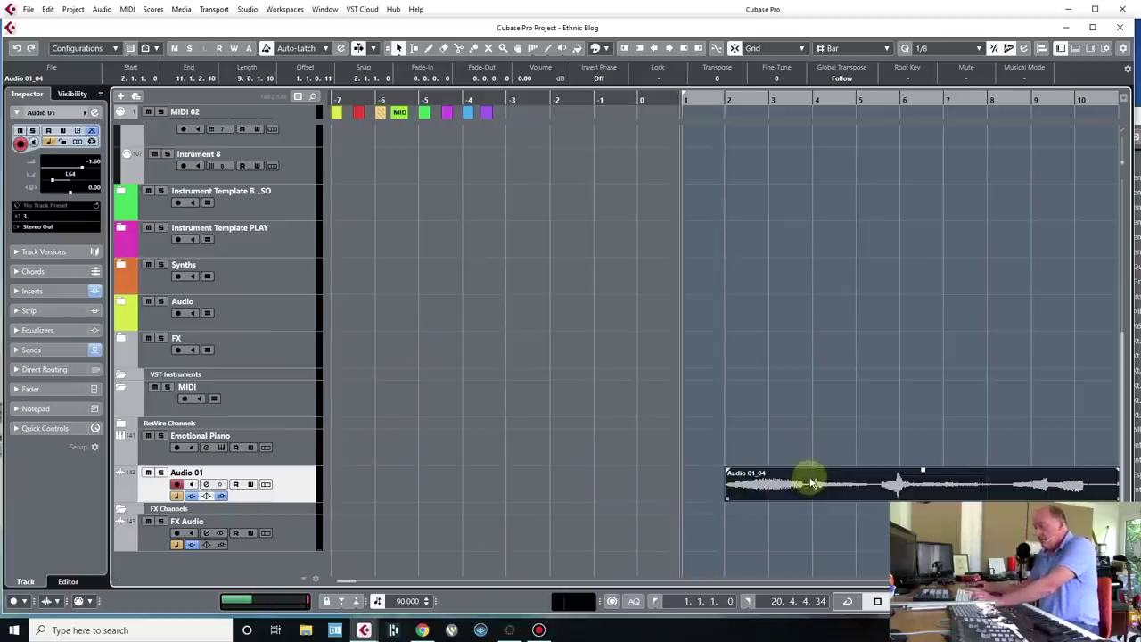
Repeat the trimmed event once directly after itself from bar 11, and duplicate the Audio 01 track with both events.
scroll(811, 482, "right", 4)
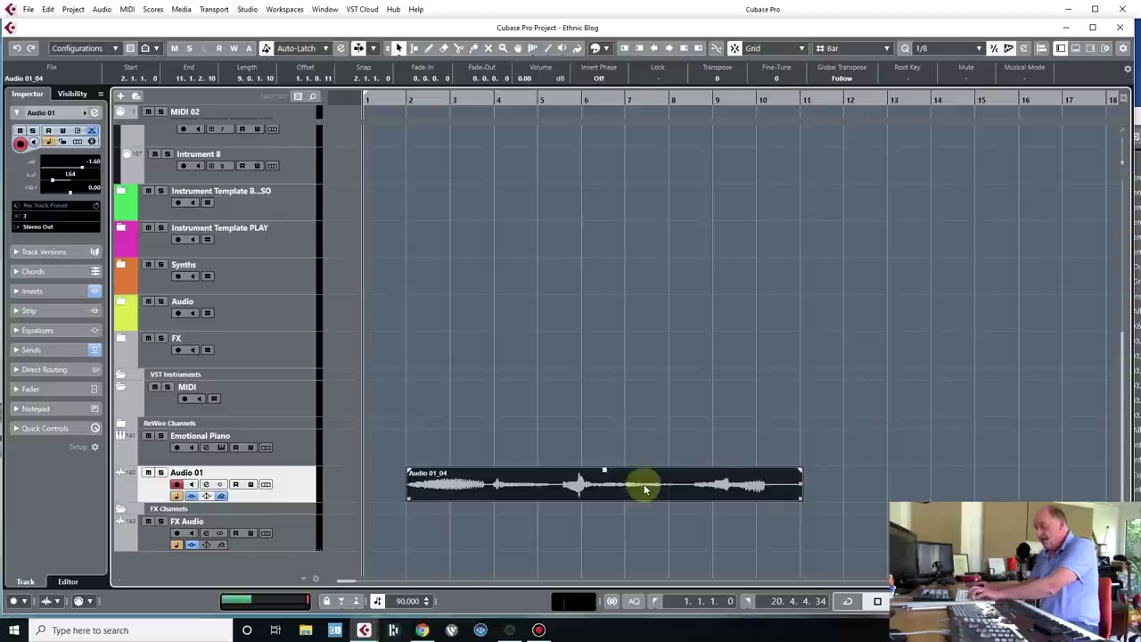
key("ctrl+d")
left_click(477, 480, "shift")
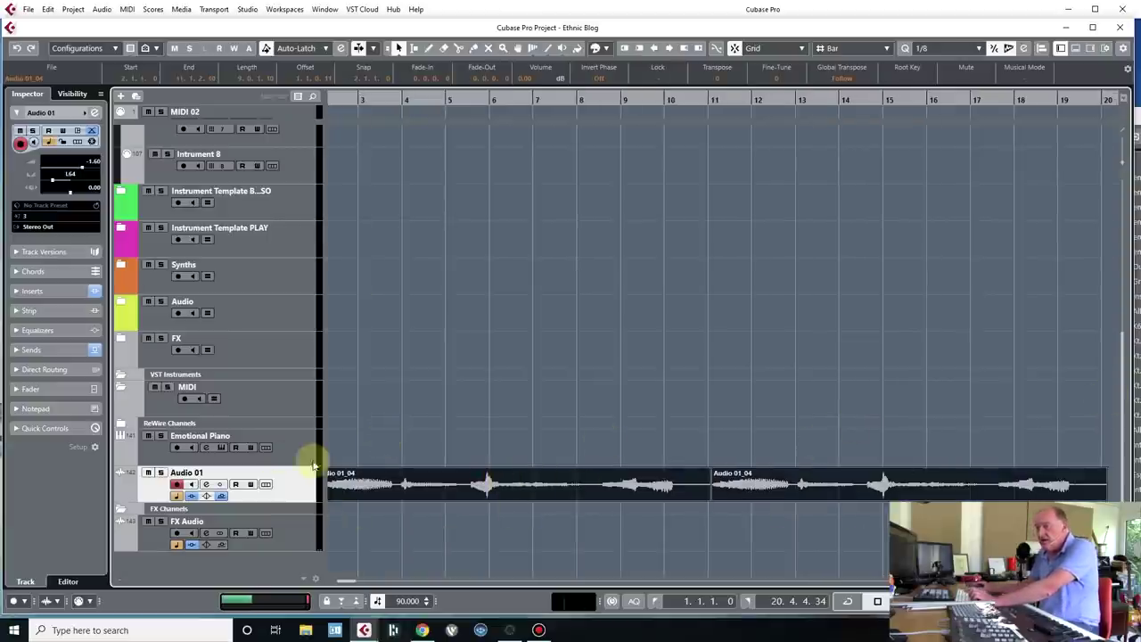
right_click(283, 484)
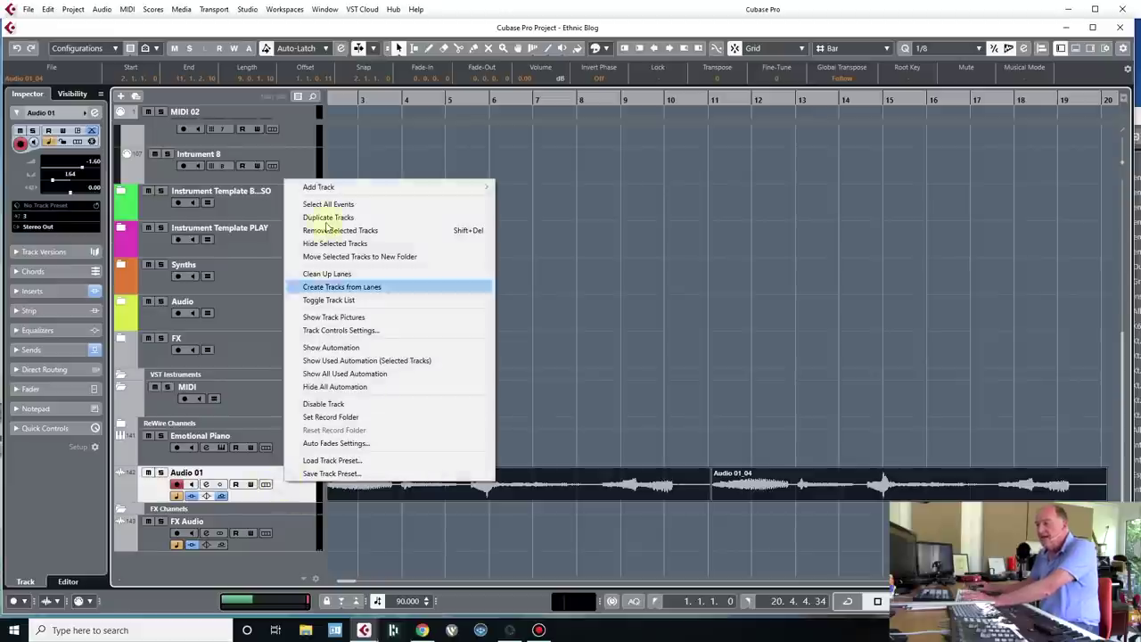
left_click(567, 391)
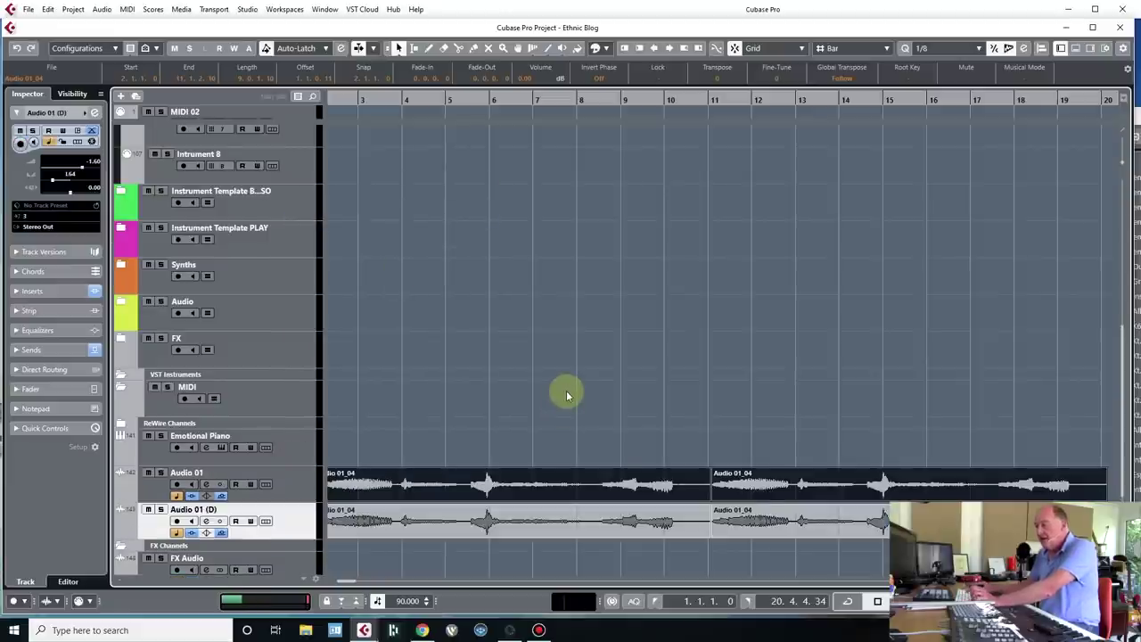
Nudge both events on the duplicated track two bars later so the first one starts at bar 4.
scroll(571, 392, "down", 1)
left_click(739, 479)
left_click(615, 488, "shift")
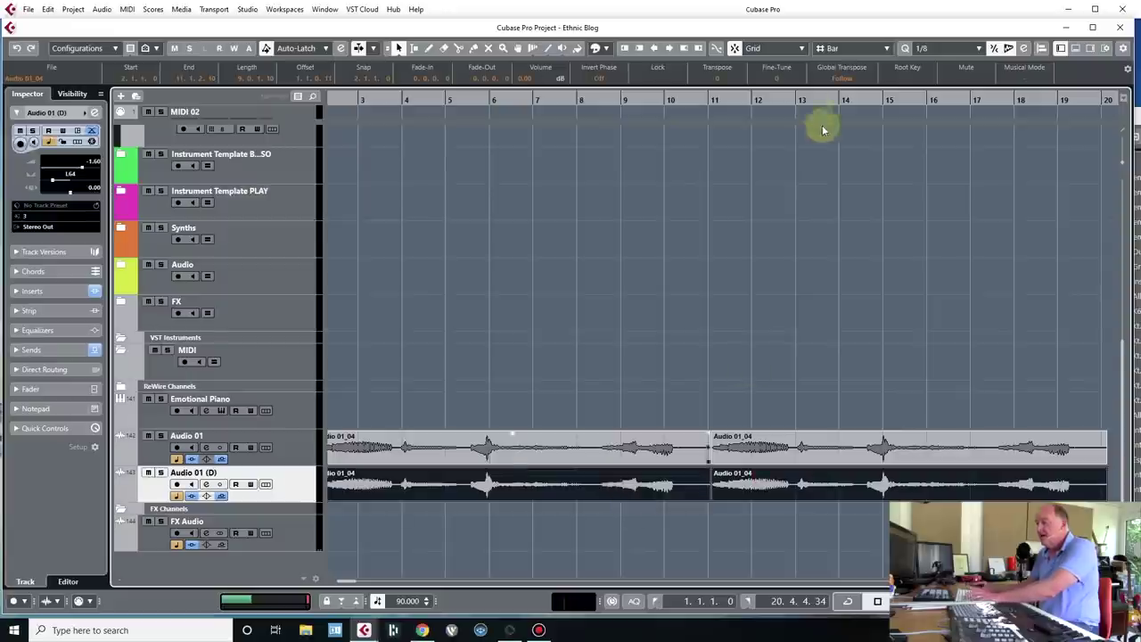
left_click(671, 50)
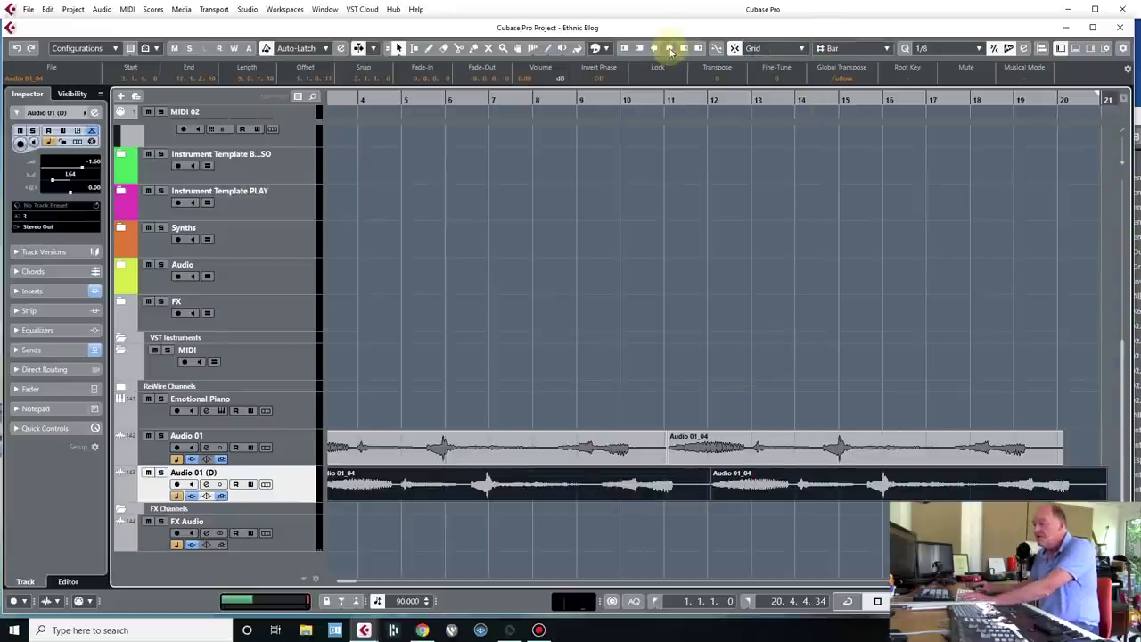
scroll(691, 279, "left", 5)
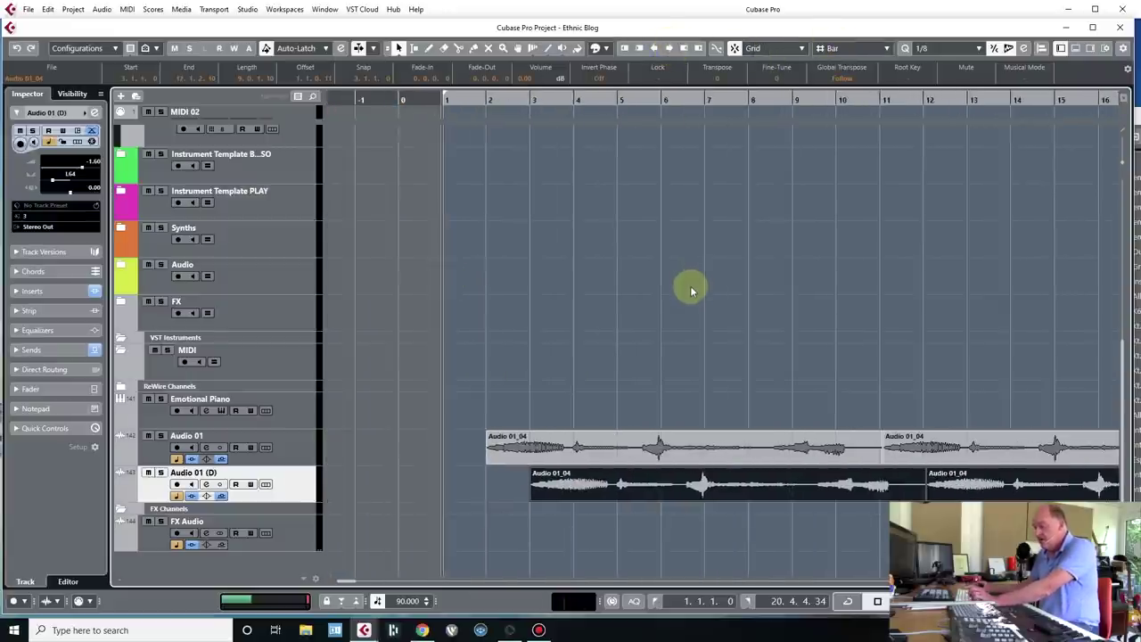
left_click(672, 50)
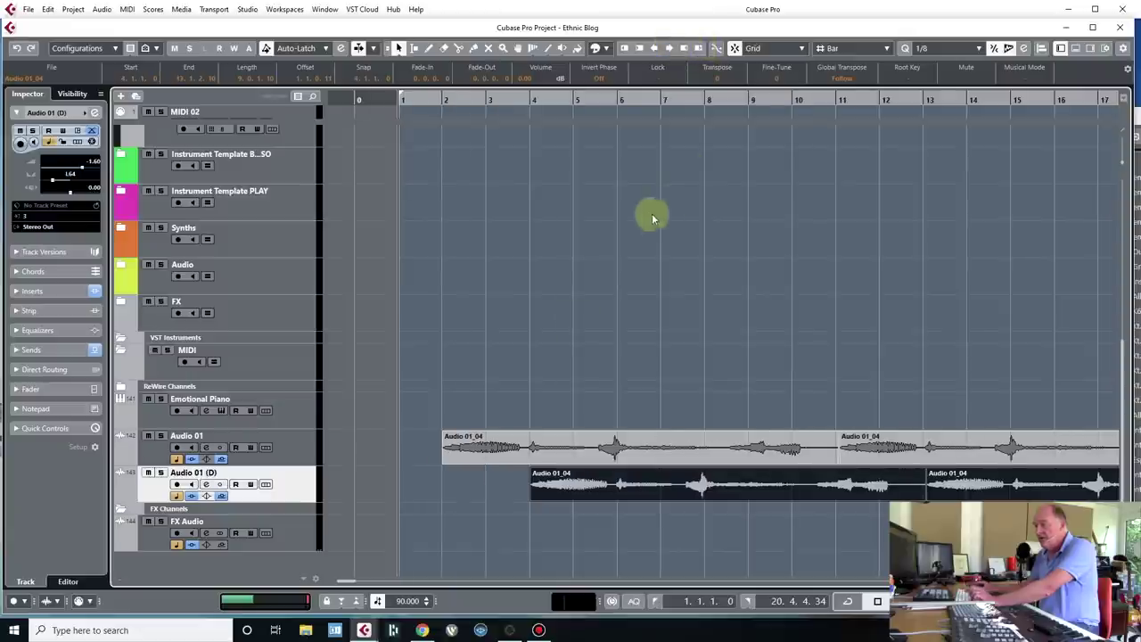
Duplicate Audio 01 and its staggered copy together.
left_click(297, 455)
right_click(295, 453)
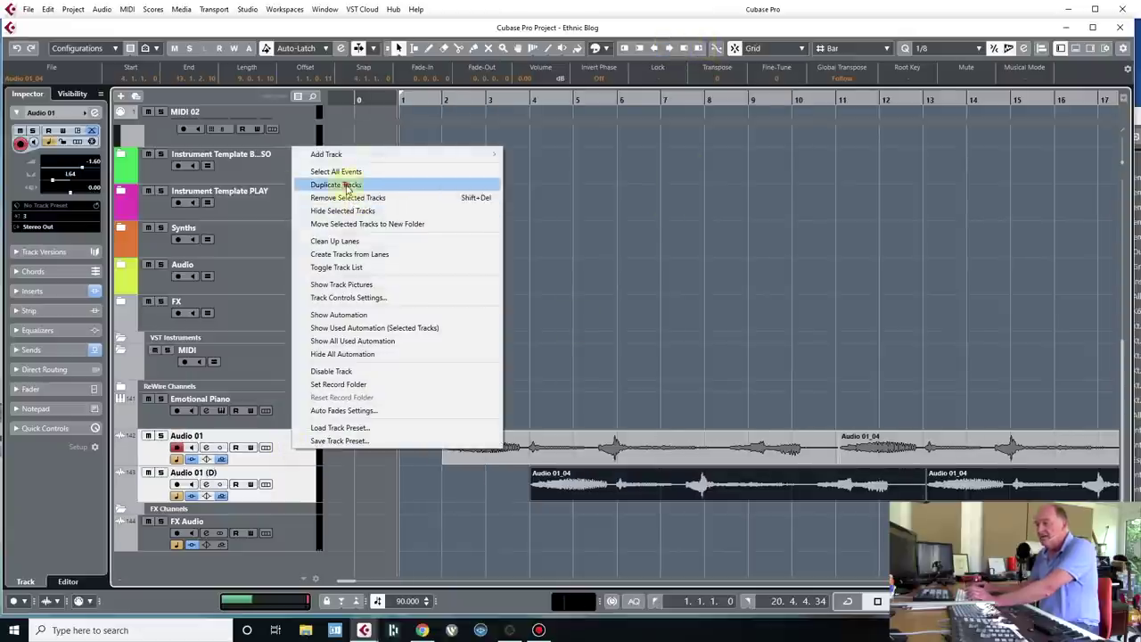
left_click(349, 185)
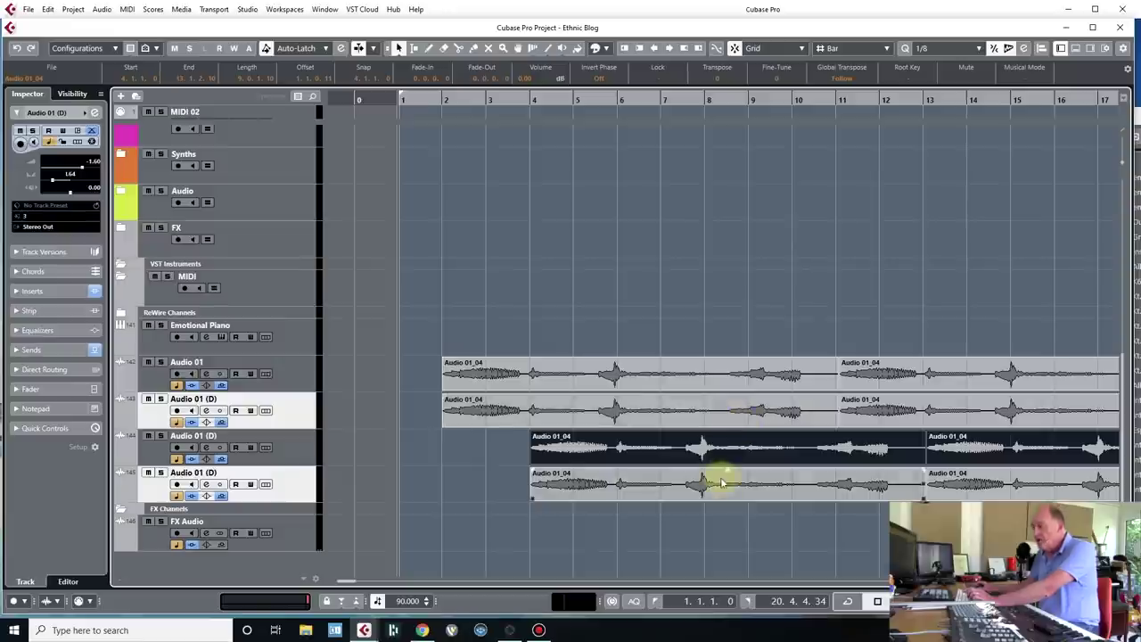
Reorder the duplicated tracks so that the ones starting at bar 2 and bar 4 alternate.
left_click(502, 411)
left_click(909, 407, "shift")
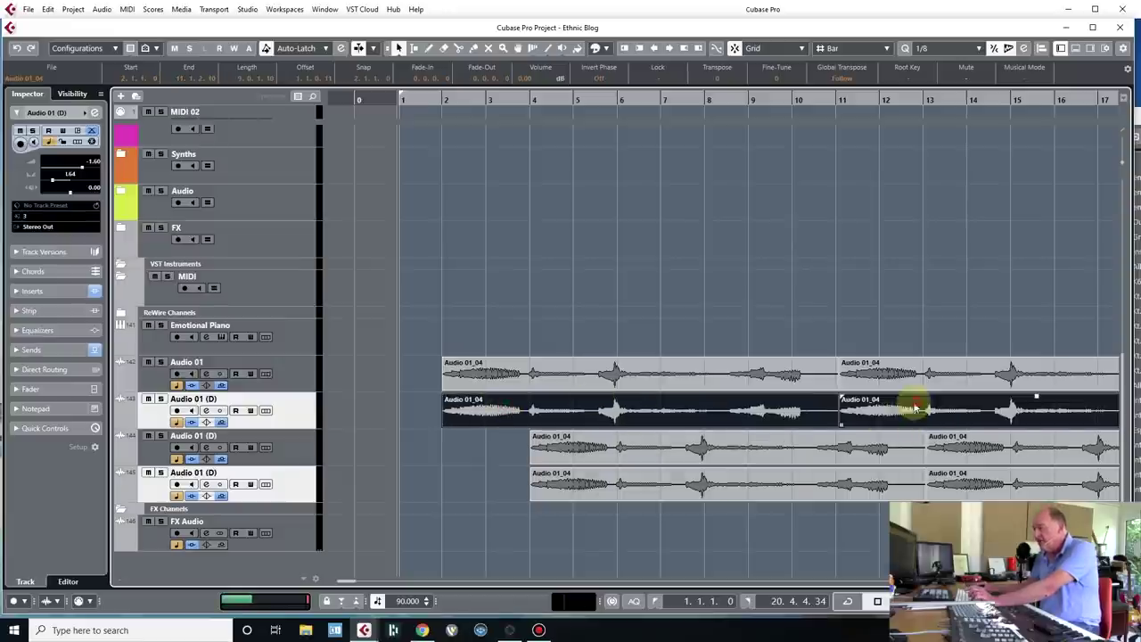
left_click(318, 413)
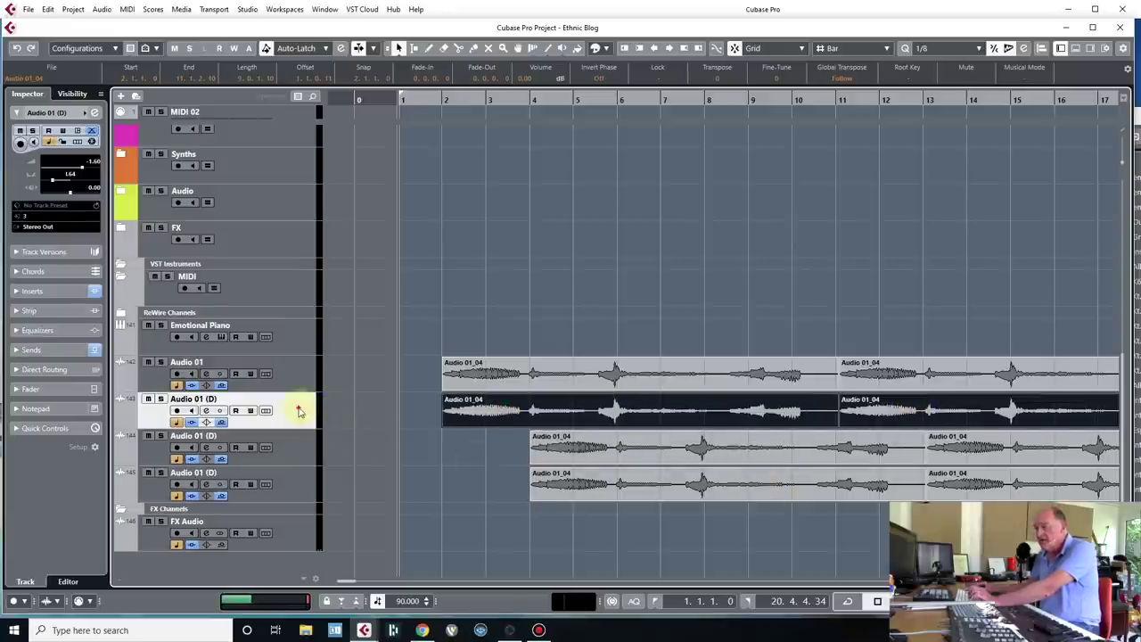
left_click_drag(304, 492, 302, 482)
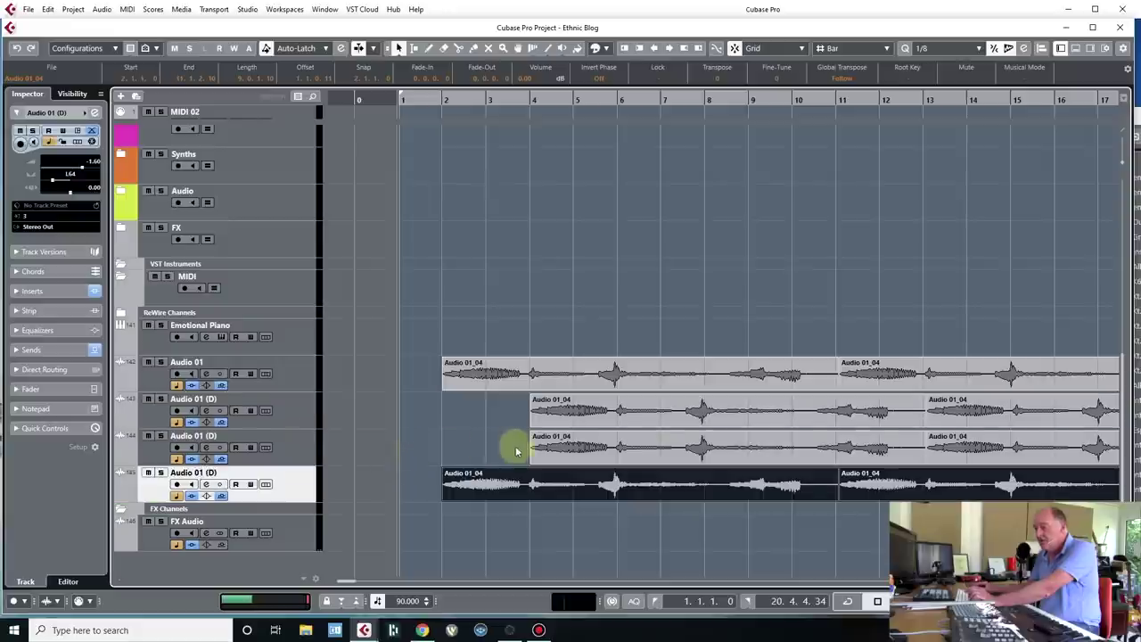
left_click_drag(287, 454, 300, 506)
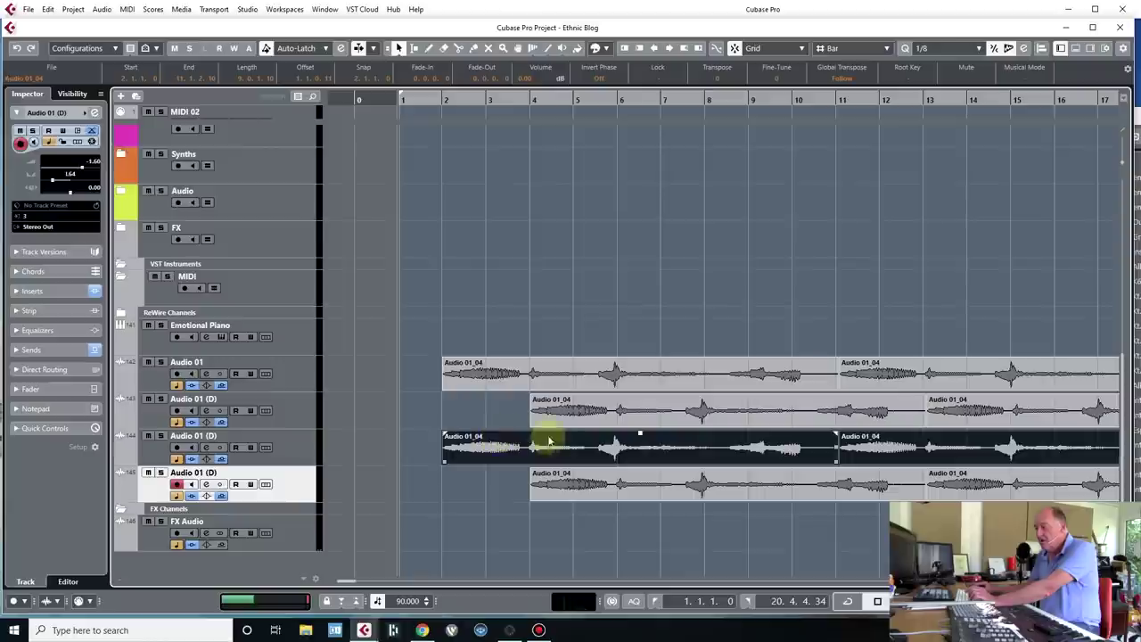
Listen to the arrangement from the start with the lower two duplicated tracks muted.
left_click(303, 451)
left_click(304, 495, "shift")
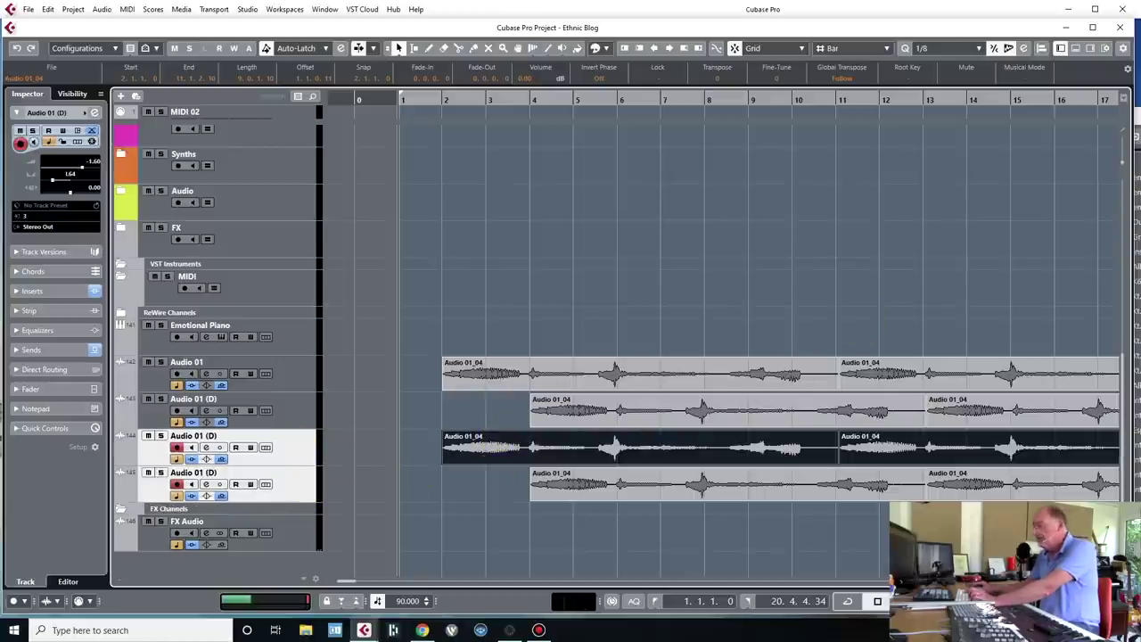
key("space")
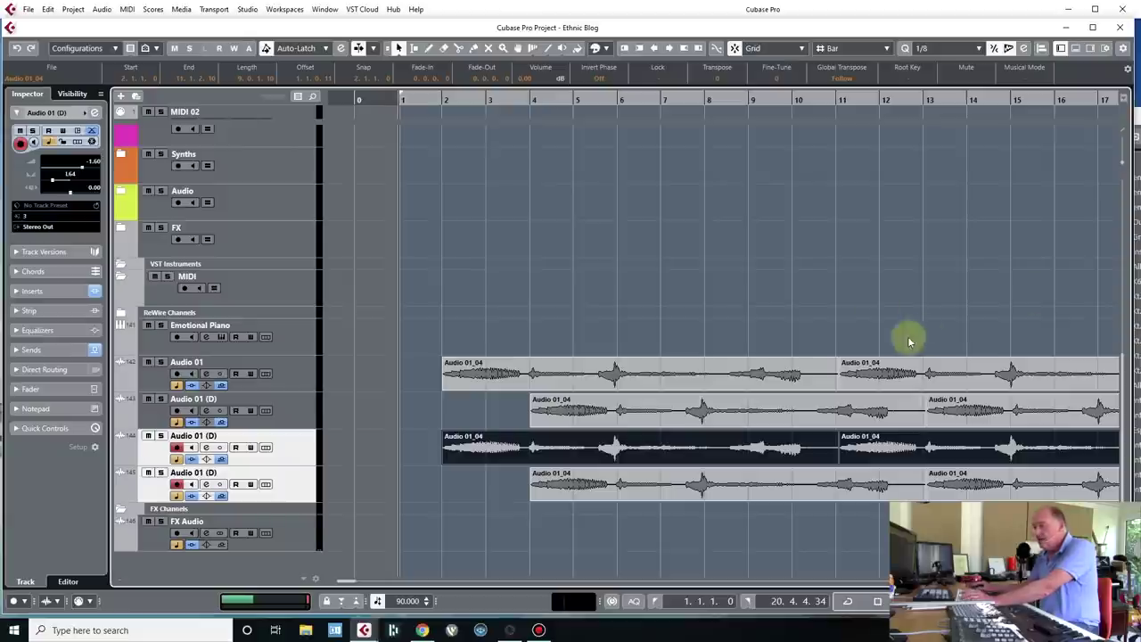
left_click(148, 435)
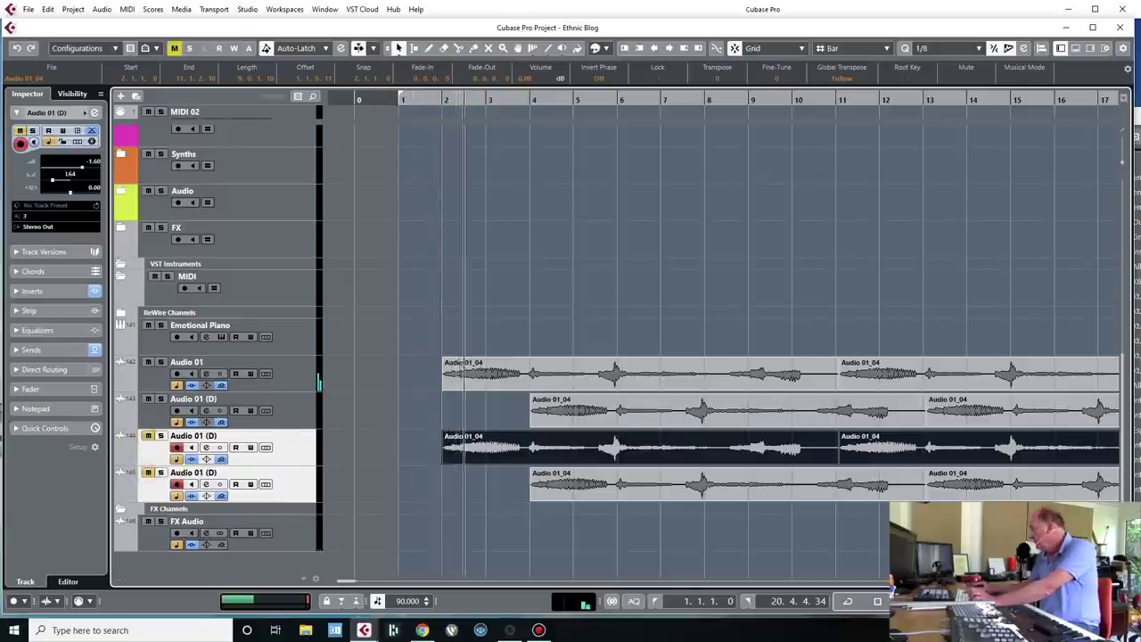
key("F3")
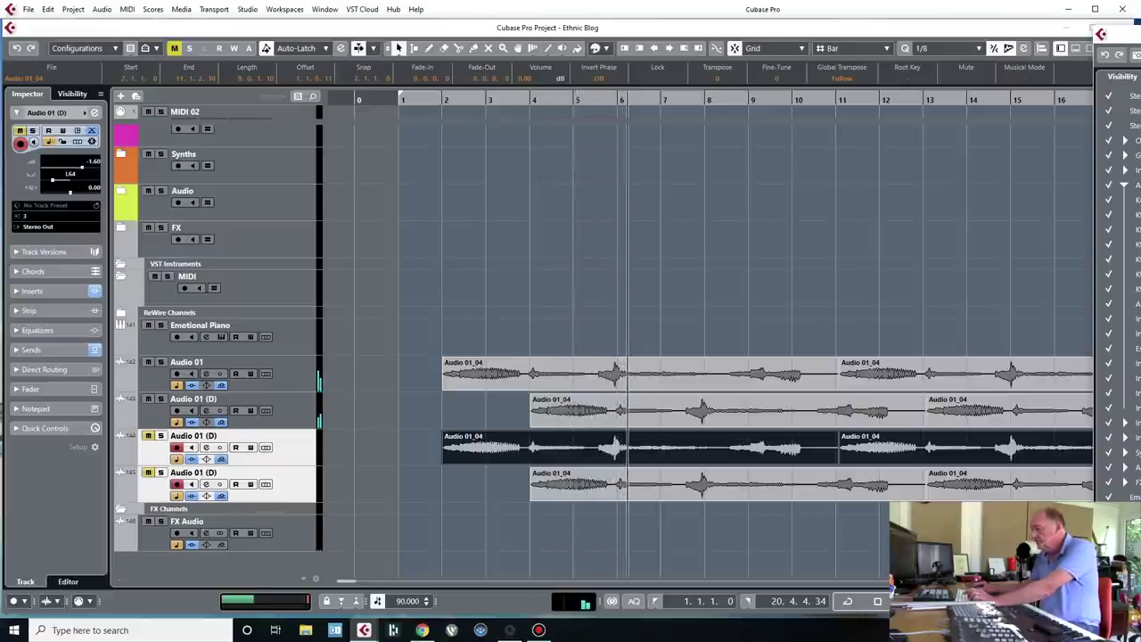
Move the events on the two muted tracks four bars later, to bars 6 and 8, and unmute both tracks.
left_click_drag(428, 454, 994, 489)
left_click_drag(542, 455, 717, 455)
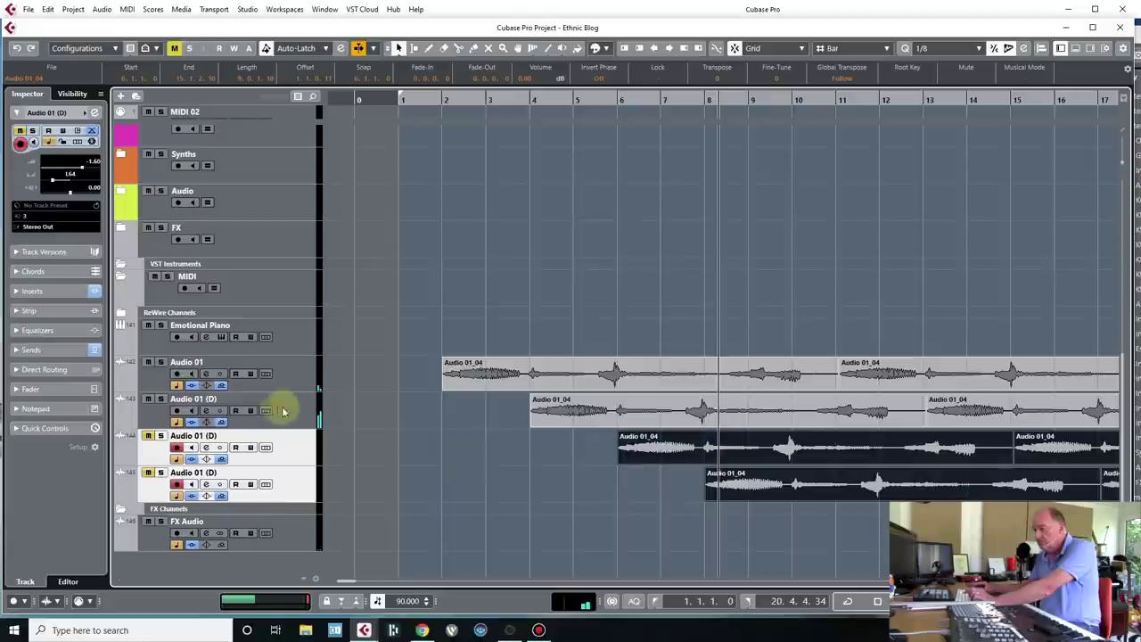
left_click(148, 435)
left_click(149, 473)
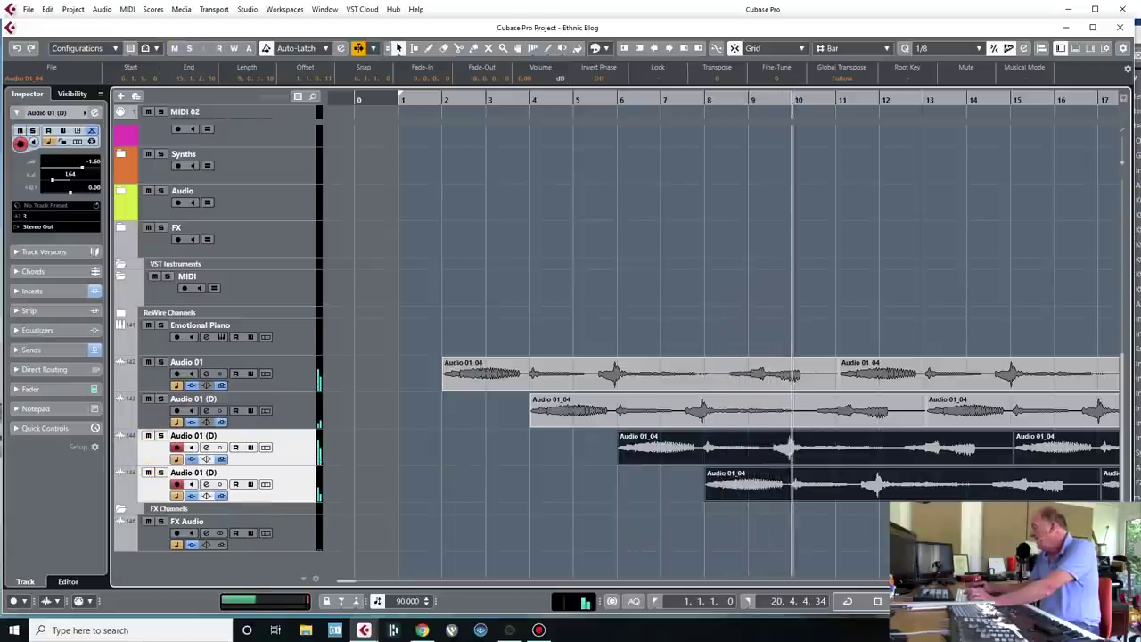
Stop playback and duplicate all four staggered Audio 01 tracks together with their events.
left_click(1138, 401)
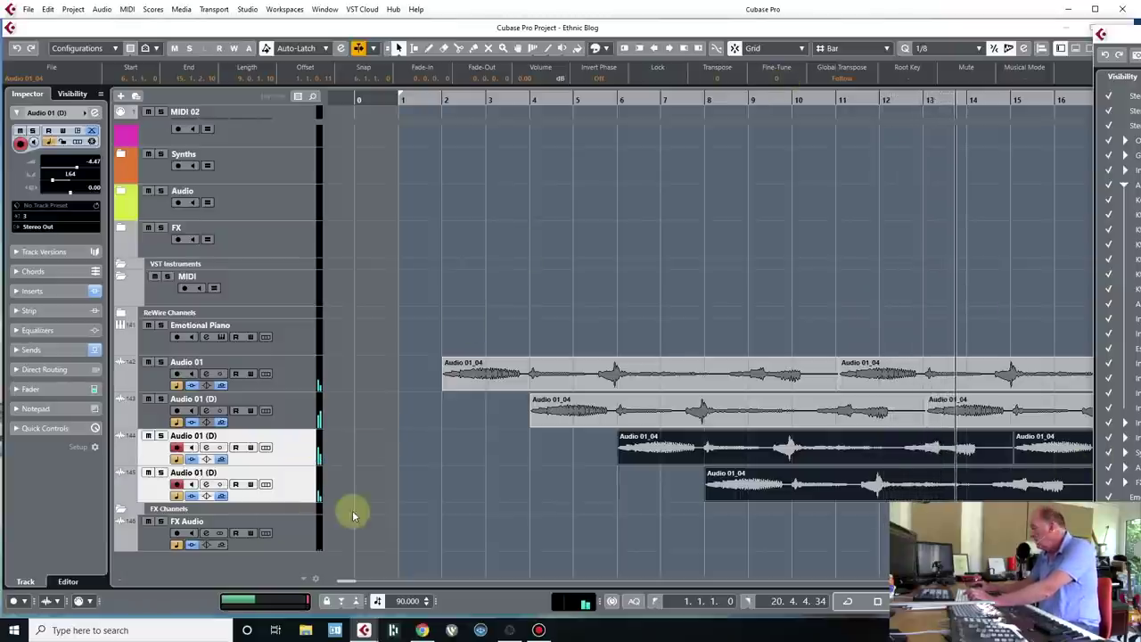
key("space")
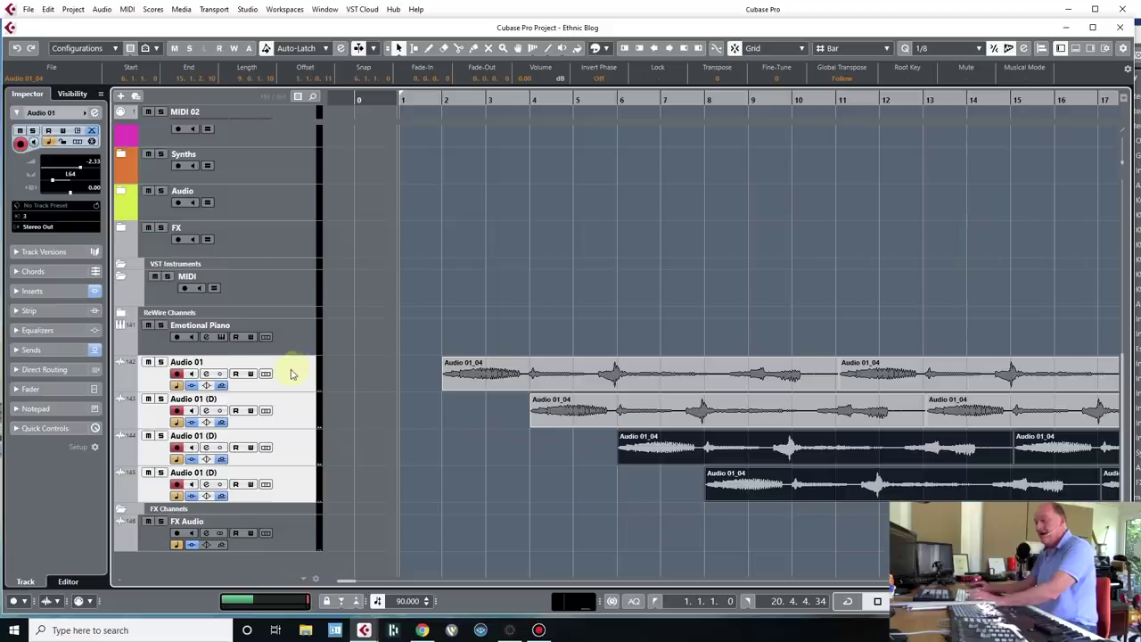
right_click(296, 372)
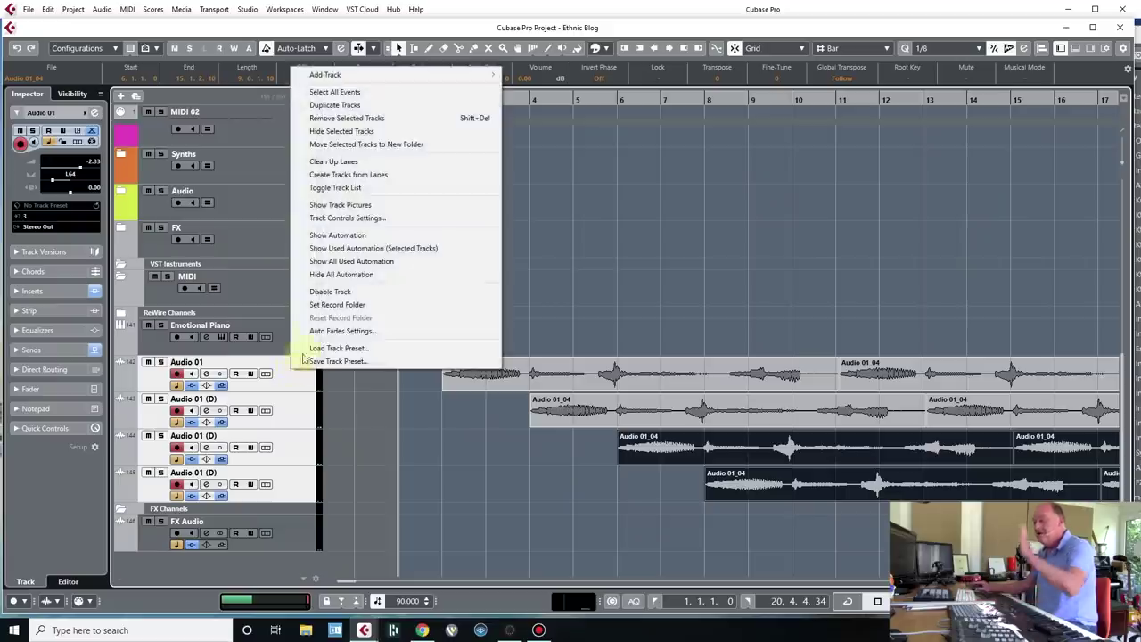
left_click(335, 105)
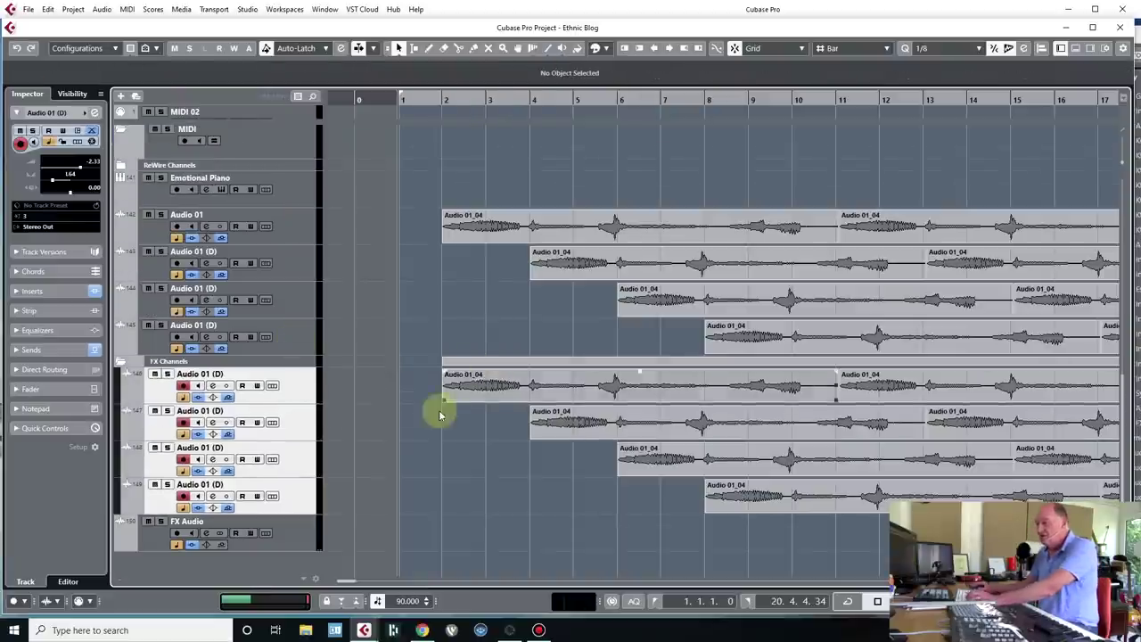
Reverse the audio events on the first two of the four new duplicate tracks.
scroll(1014, 420, "right", 4)
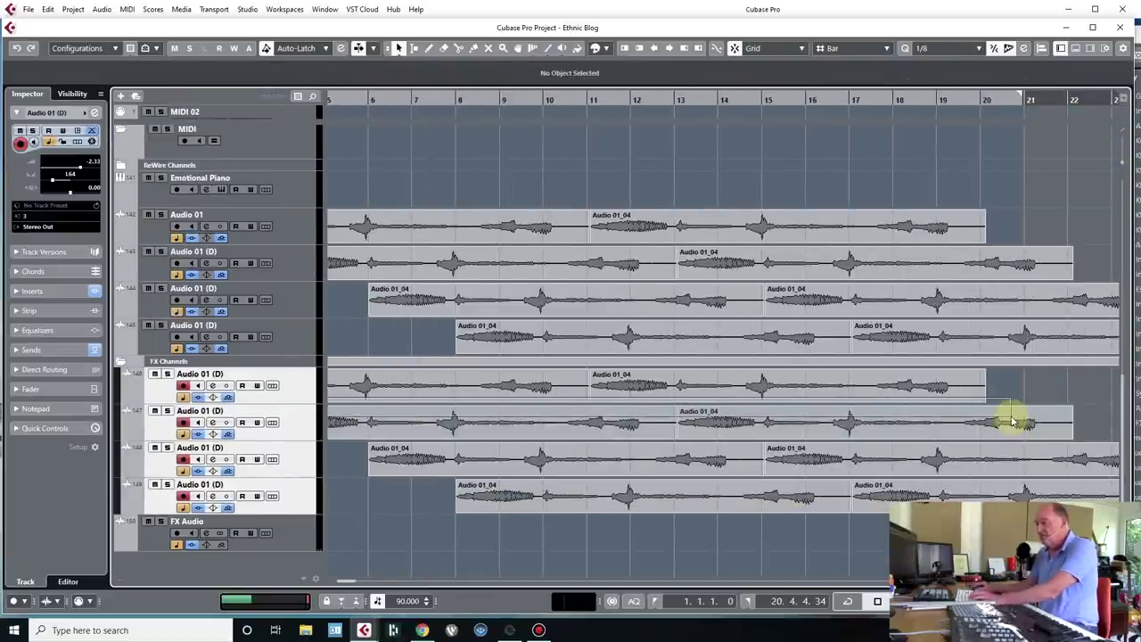
left_click(1010, 418)
key("ctrl+r")
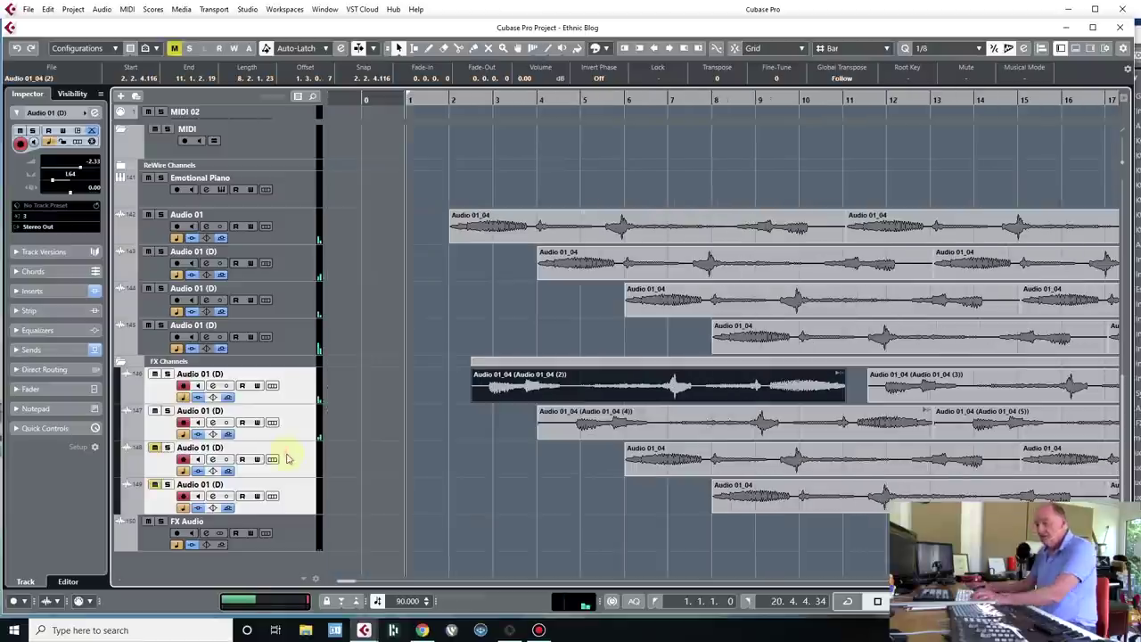
Select duplicate tracks 148 and 149, and set the STEM A send of channel 149 to -21.5 in the MixConsole.
left_click(288, 460)
left_click(294, 486, "shift")
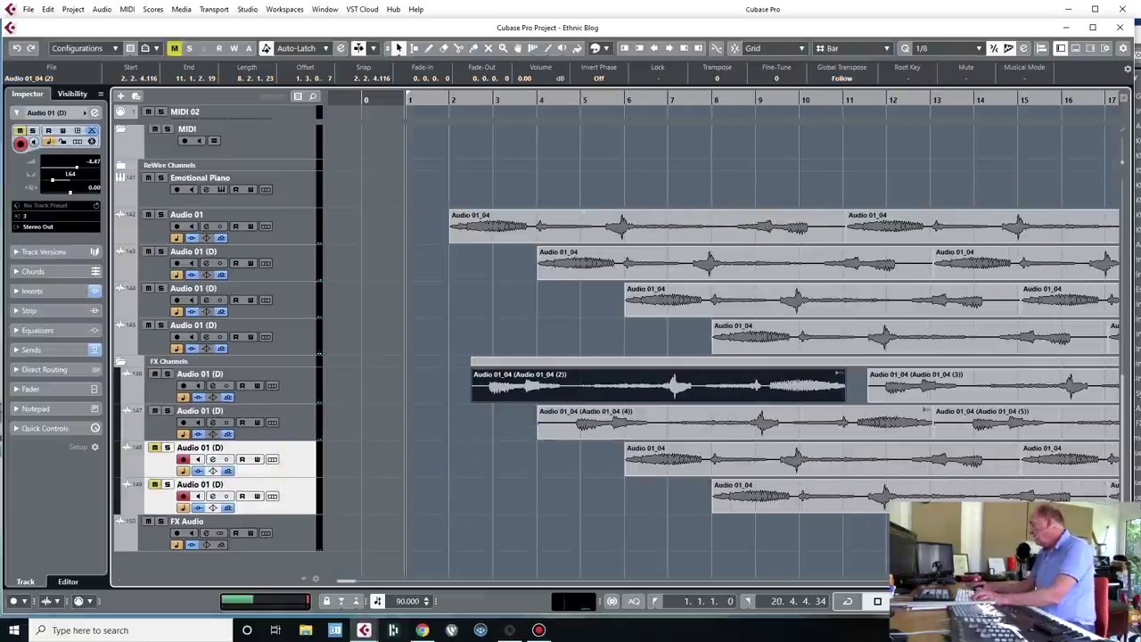
key("F3")
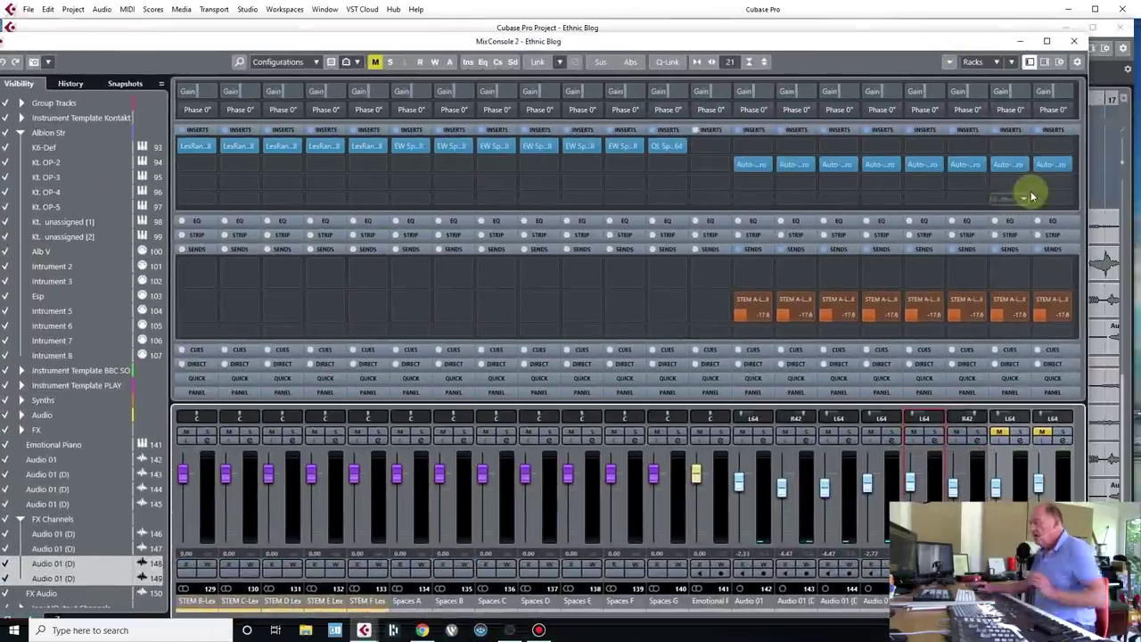
left_click(1042, 316)
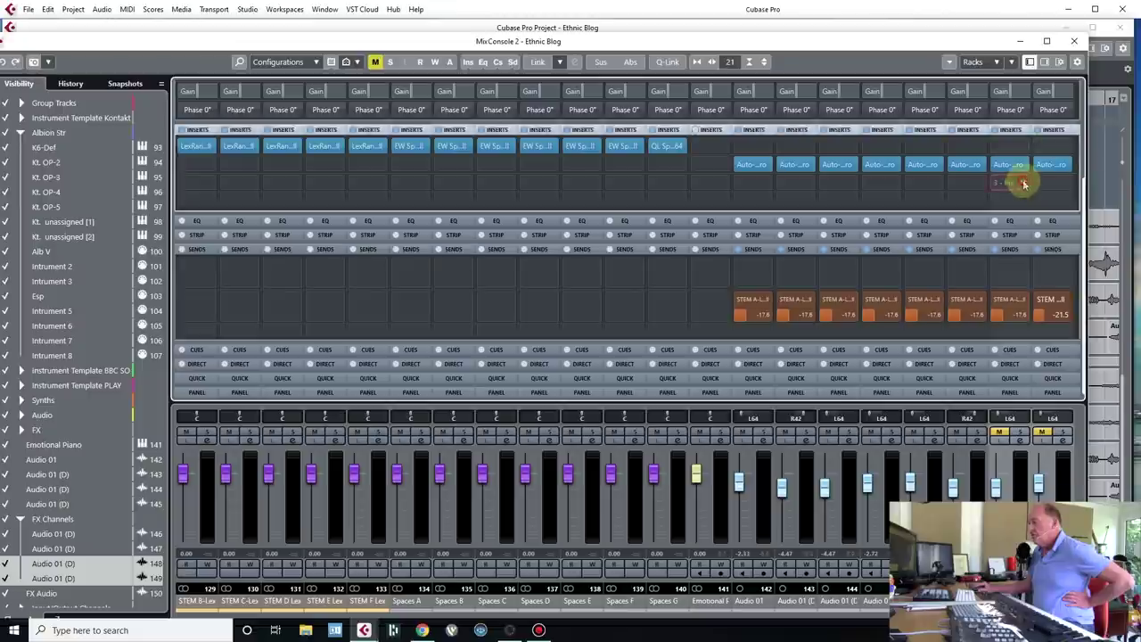
Insert SoundShifter Pitch Mono at -7 semitones in the third insert slot of channel 148 and copy it to channel 149.
left_click(1022, 183)
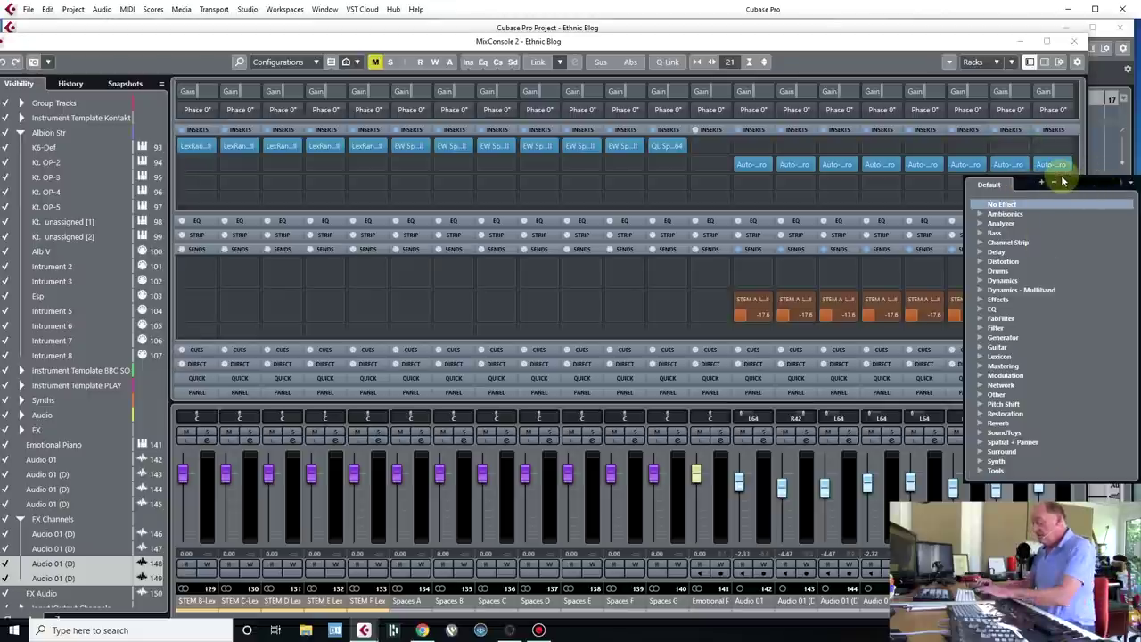
type("sound")
left_click(1043, 214)
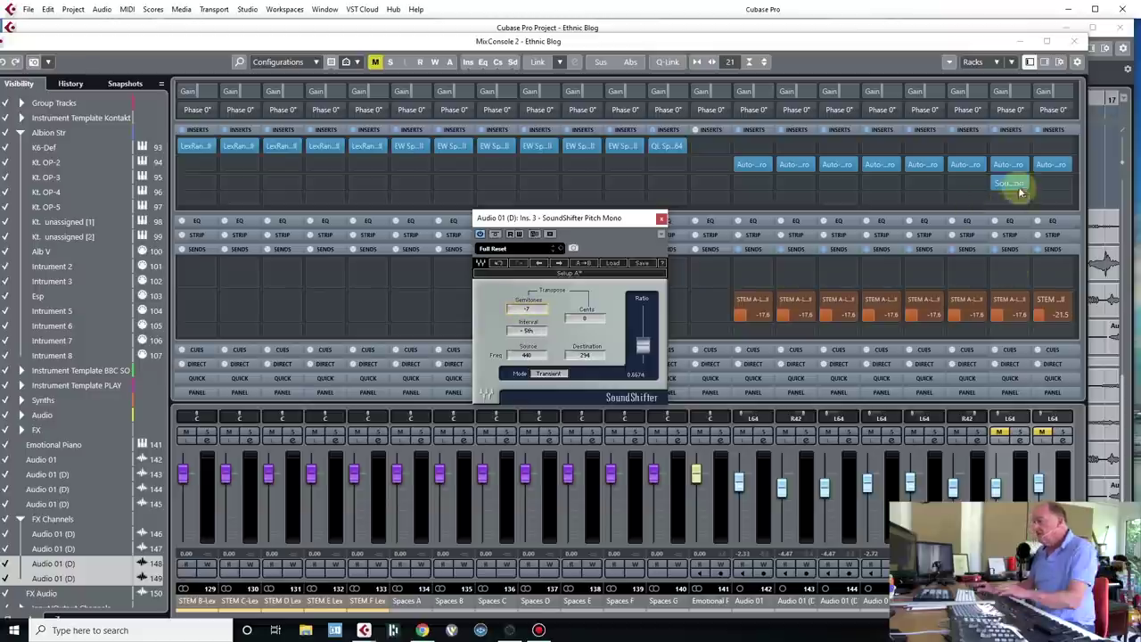
left_click_drag(1010, 187, 1053, 185)
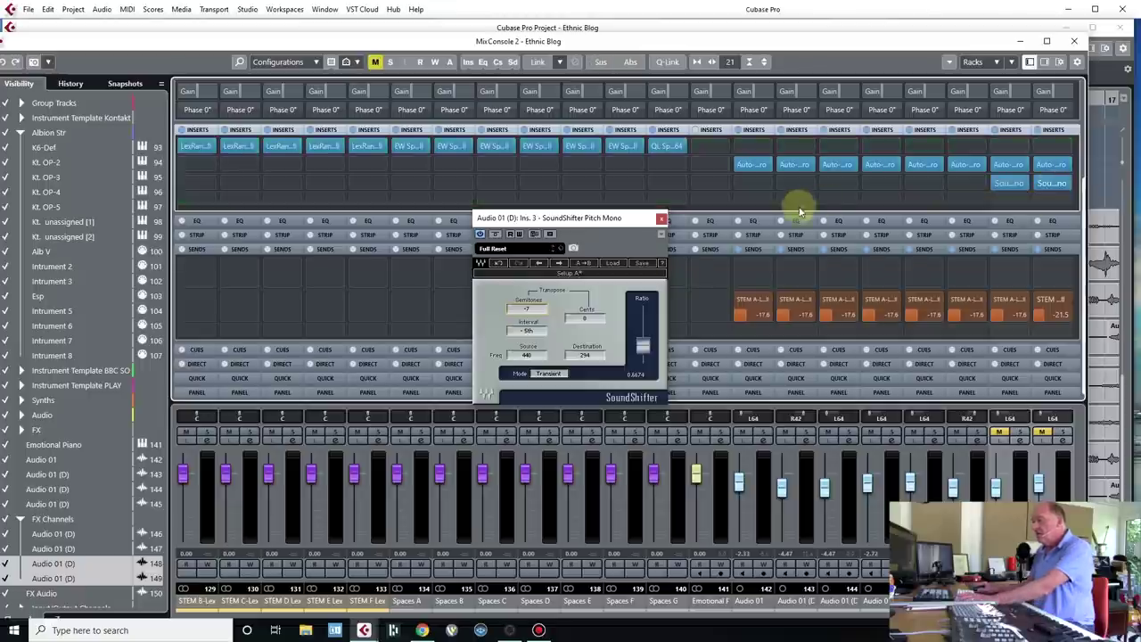
Unmute channels 148 and 149, set their STEM A sends to -10.8 and -13.8, lower the channel 148 fader, and return to the project window.
left_click(661, 219)
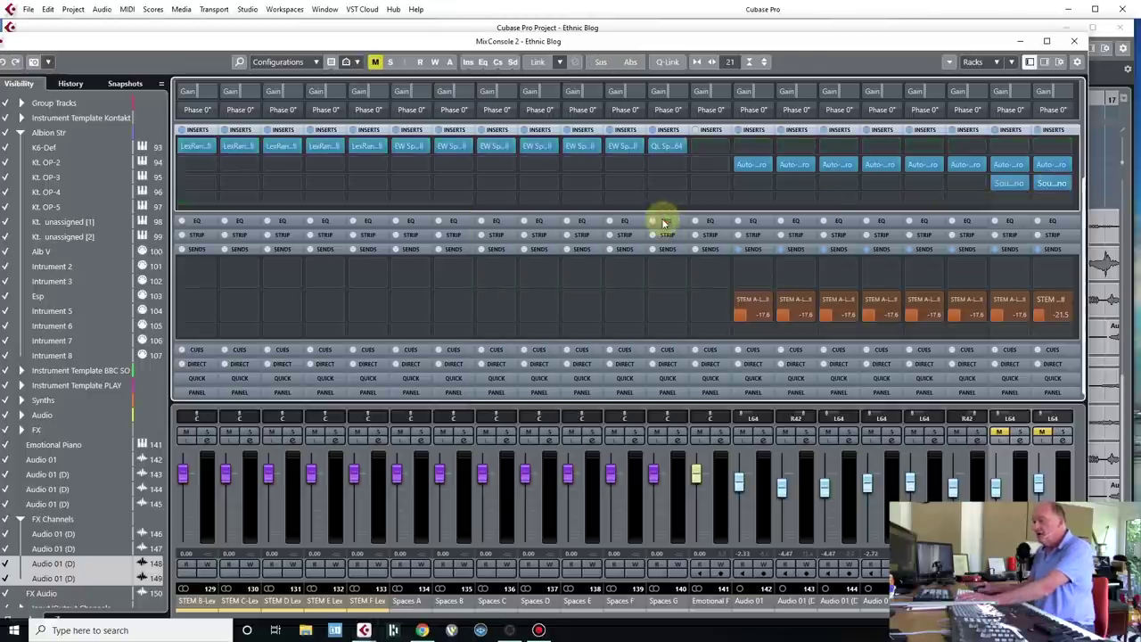
left_click(999, 433)
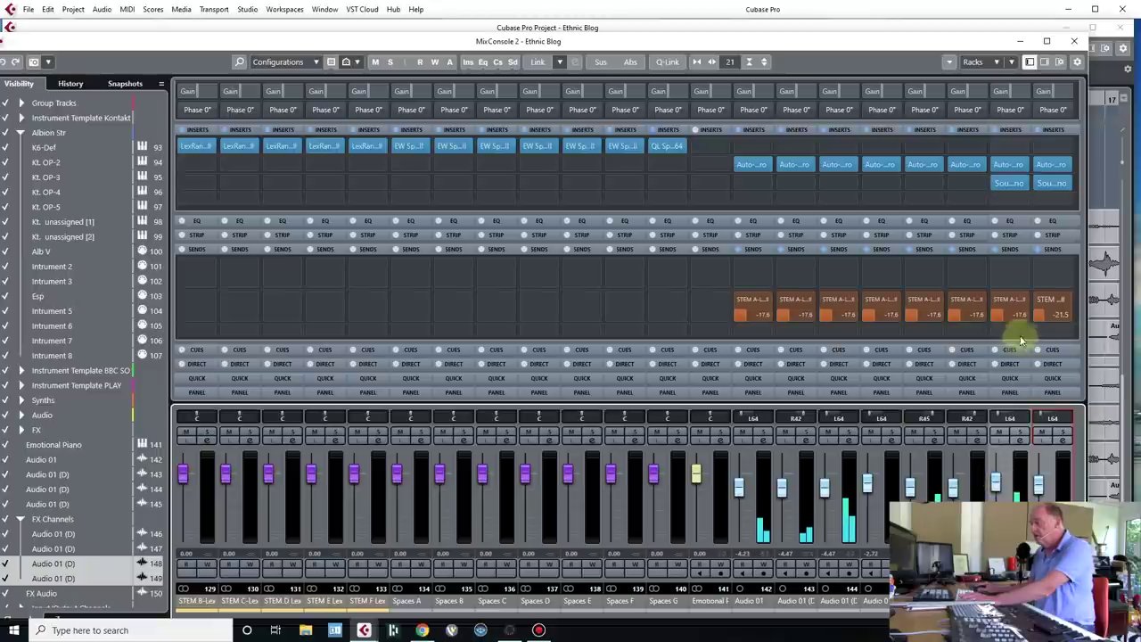
mouse_move(993, 318)
left_mouse_down()
mouse_move(1015, 315)
mouse_move(993, 305)
left_mouse_up()
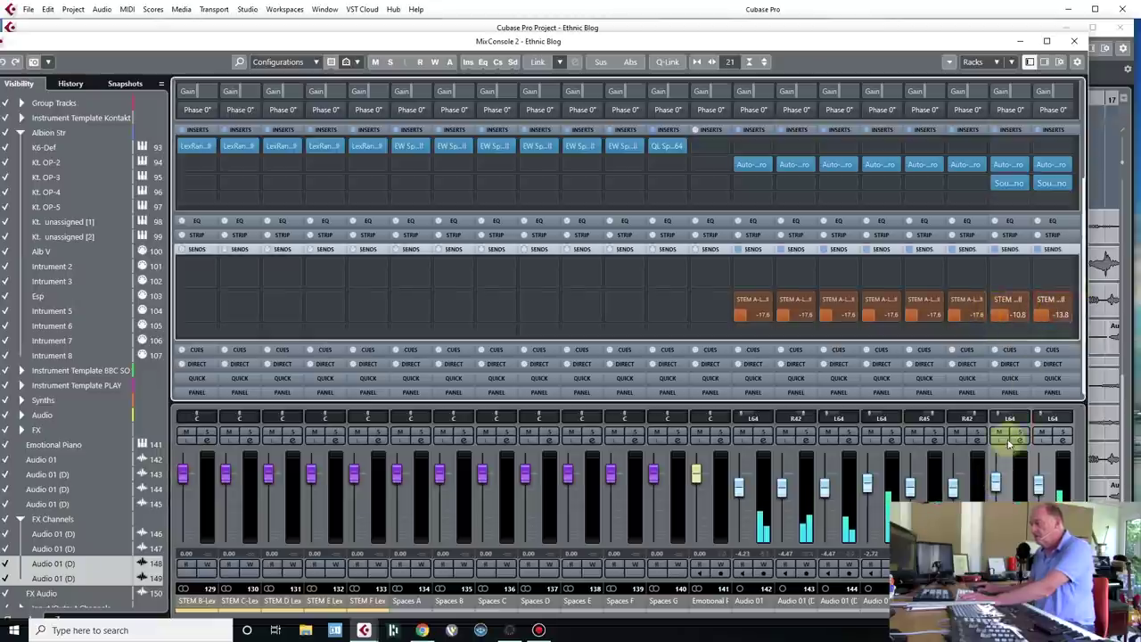
left_click_drag(998, 481, 1026, 495)
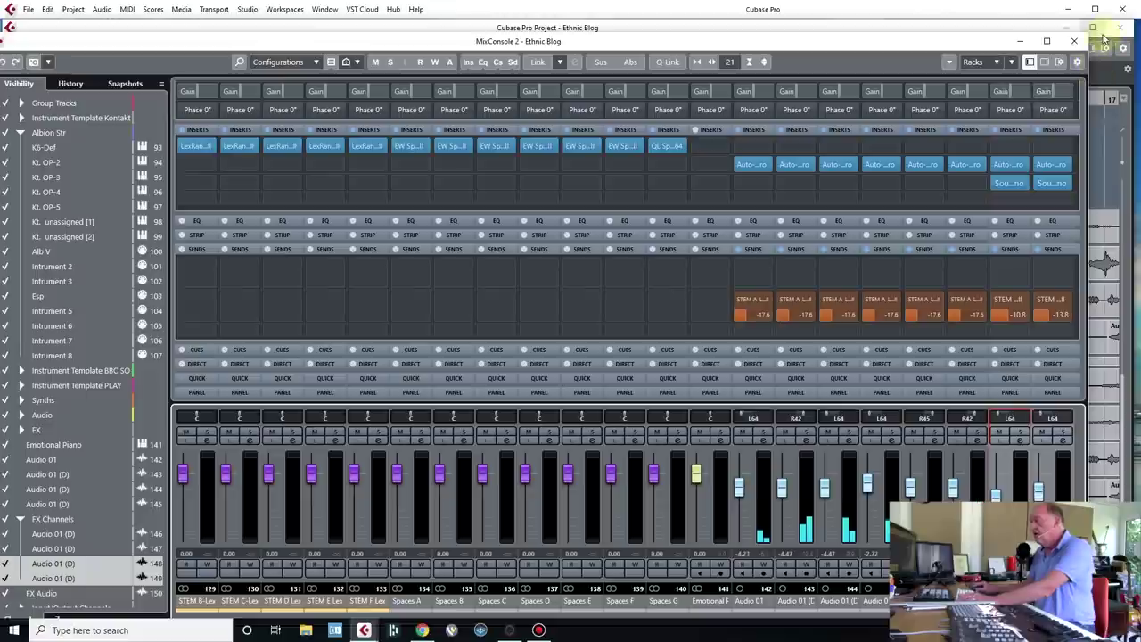
right_click(1023, 31)
left_click(656, 521)
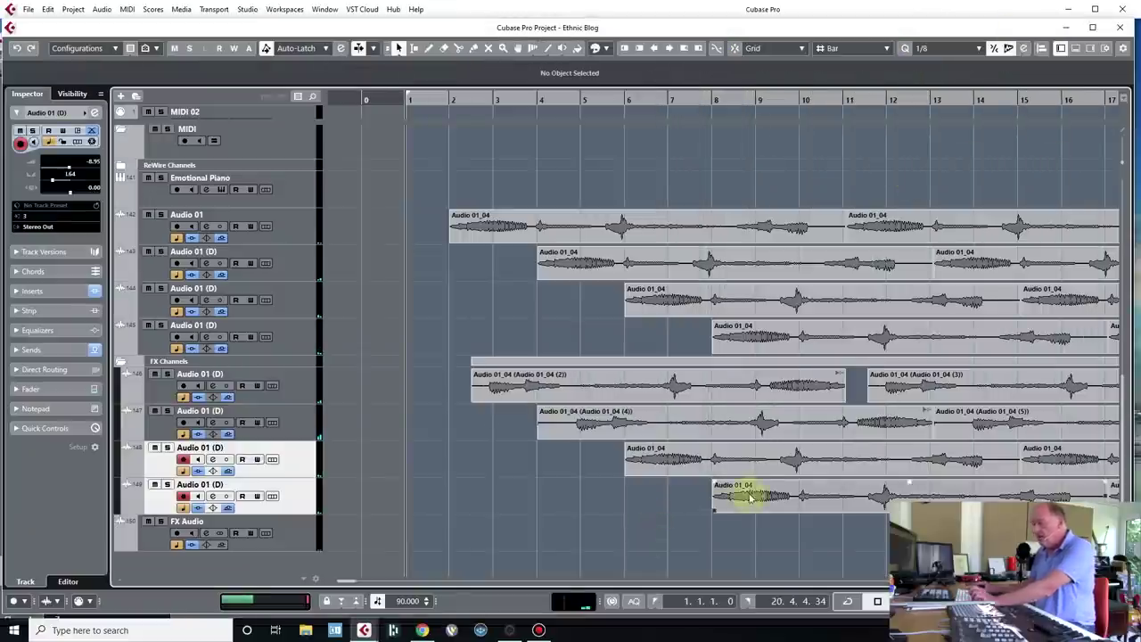
Reverse both audio events on track 149, move them one bar earlier to start at bar 7, and play the result.
key("space")
scroll(751, 518, "right", 5)
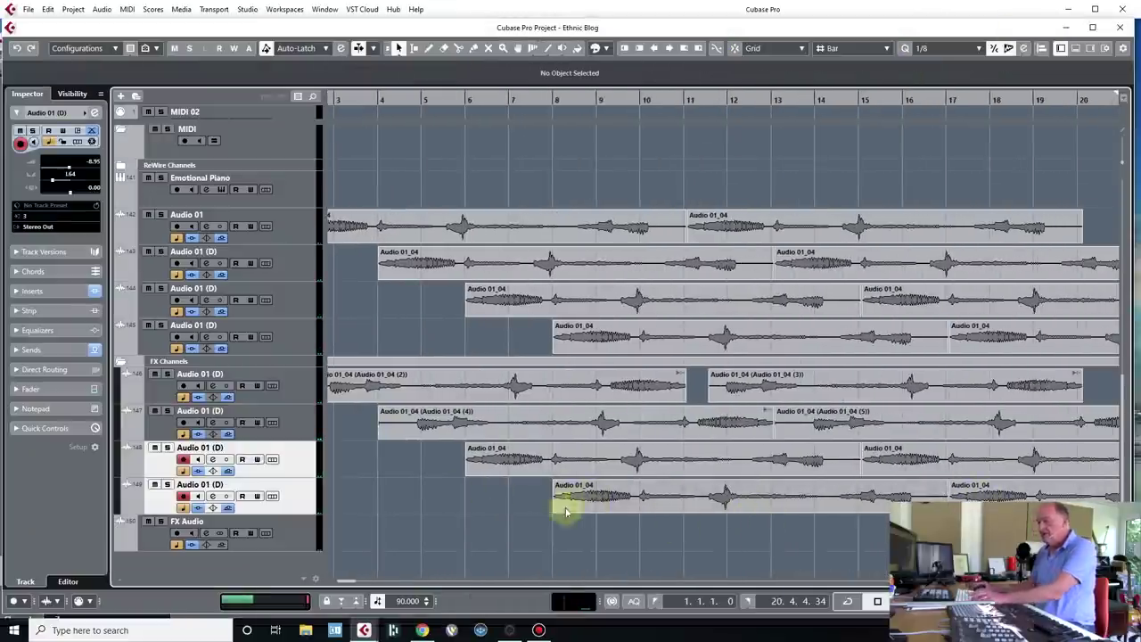
left_click(637, 486)
left_click(996, 486, "shift")
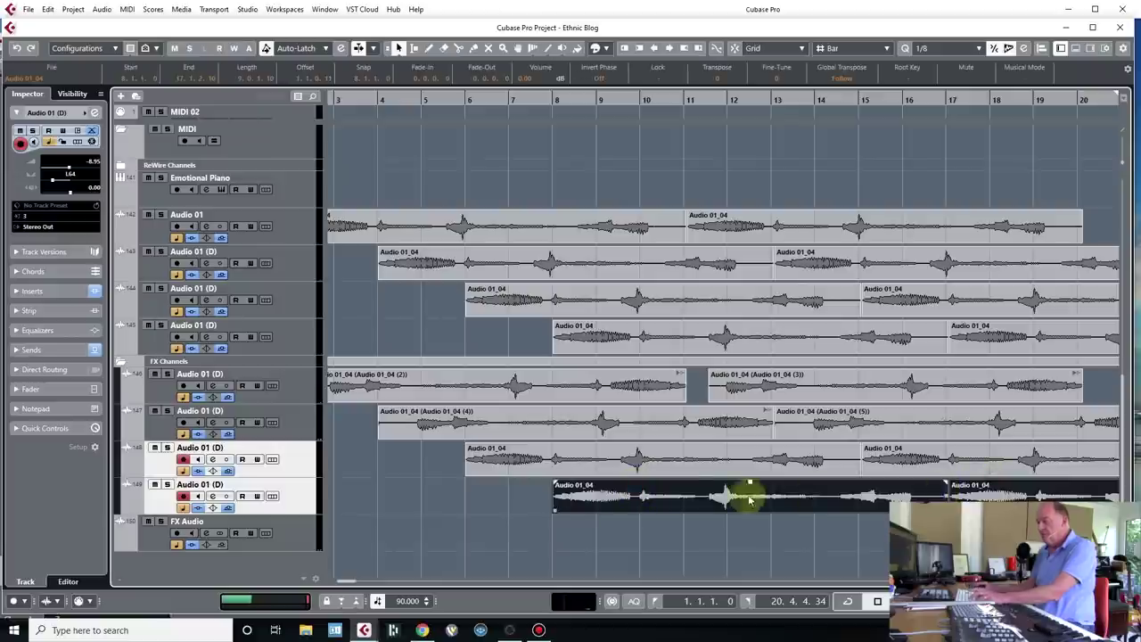
mouse_move(597, 506)
left_mouse_down()
mouse_move(684, 499)
mouse_move(595, 498)
left_mouse_up()
key("space")
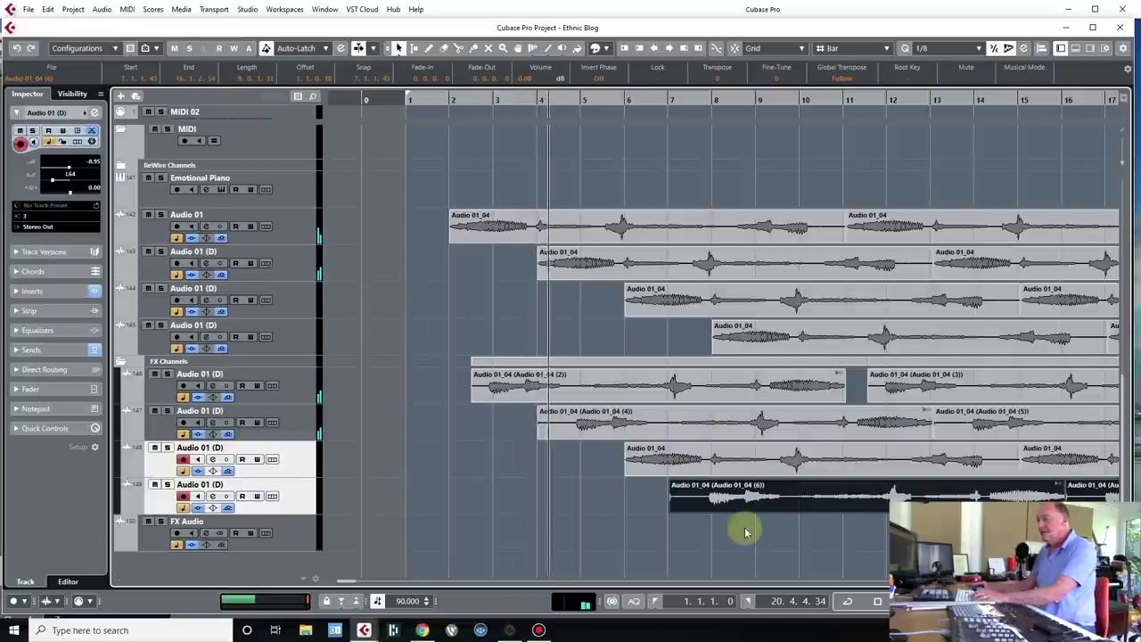
Add short fade-ins to the first events on tracks 143 and 145, and fade the edges of the reversed events on track 146.
left_click(539, 251)
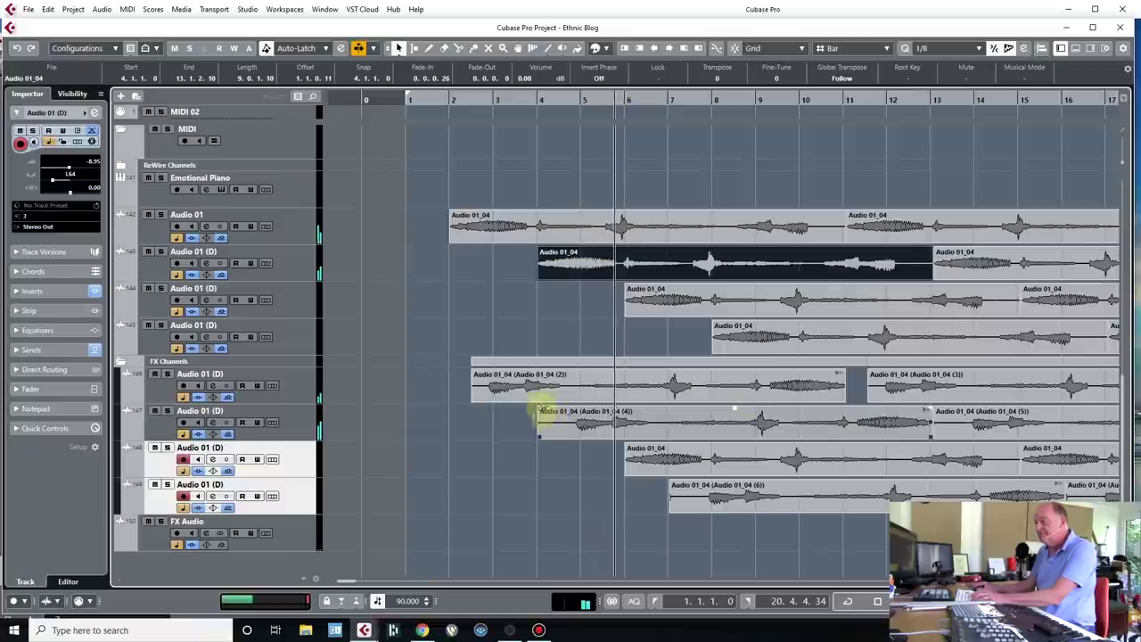
left_click(718, 323)
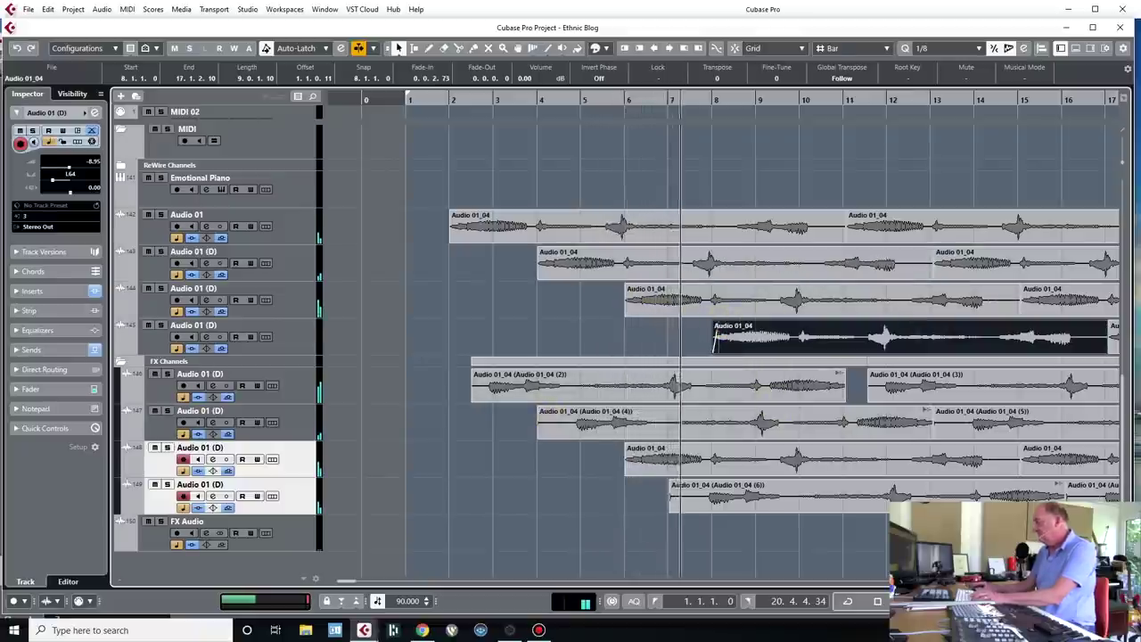
left_click(836, 384)
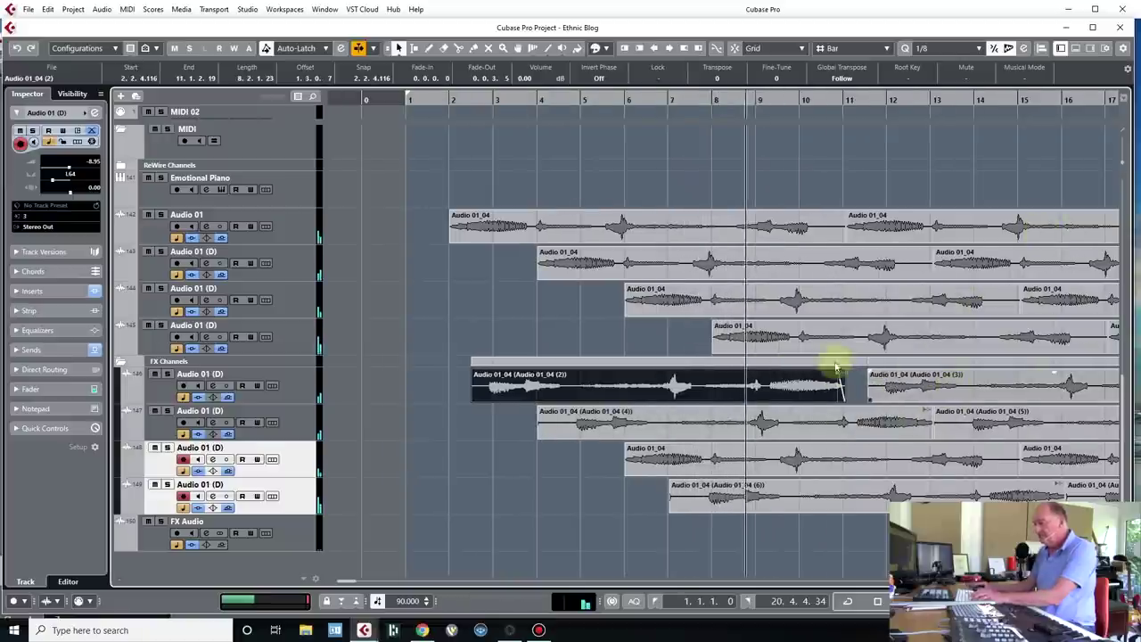
scroll(945, 379, "right", 5)
left_click(551, 371)
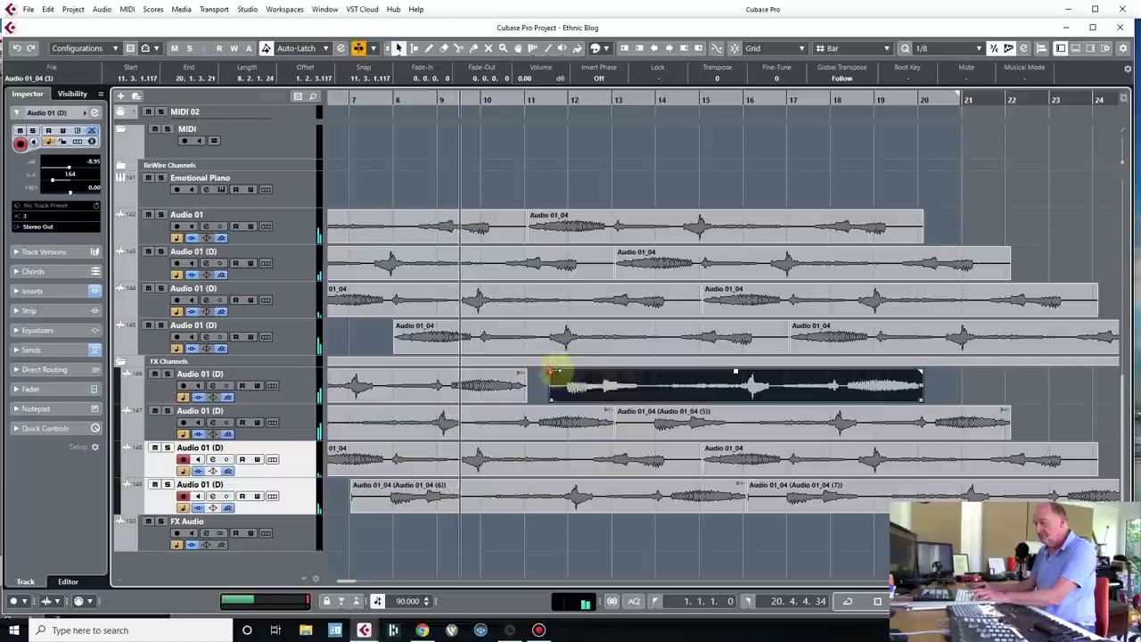
left_click_drag(918, 371, 909, 375)
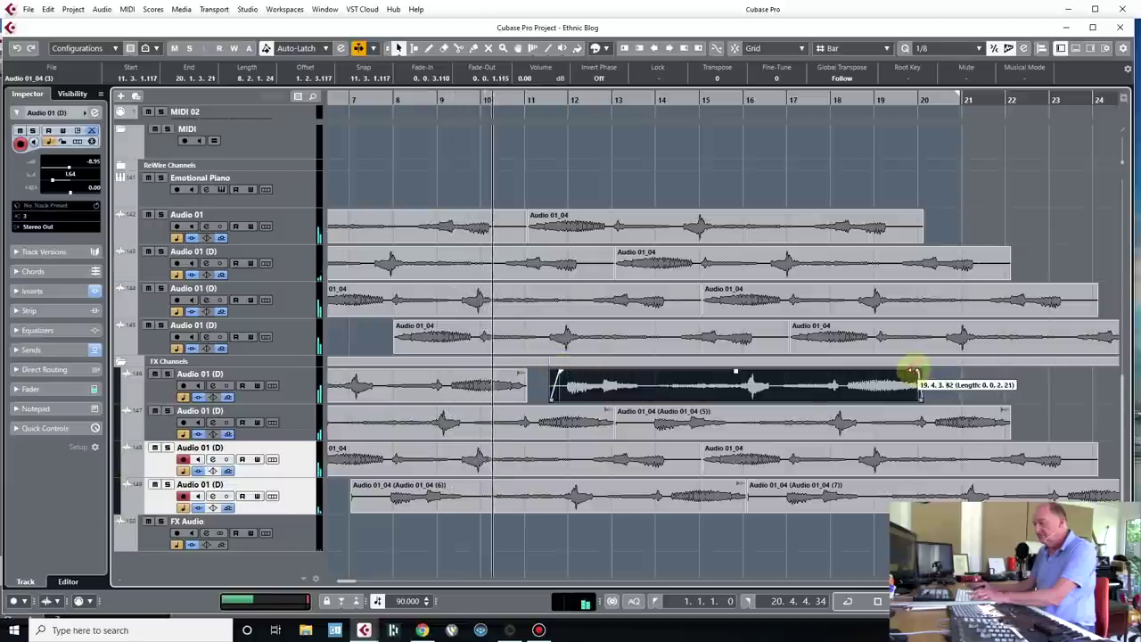
Add short fade-outs to the last events on all eight tracks, and trim the start of the second event on track 149.
left_click_drag(866, 157, 1082, 366)
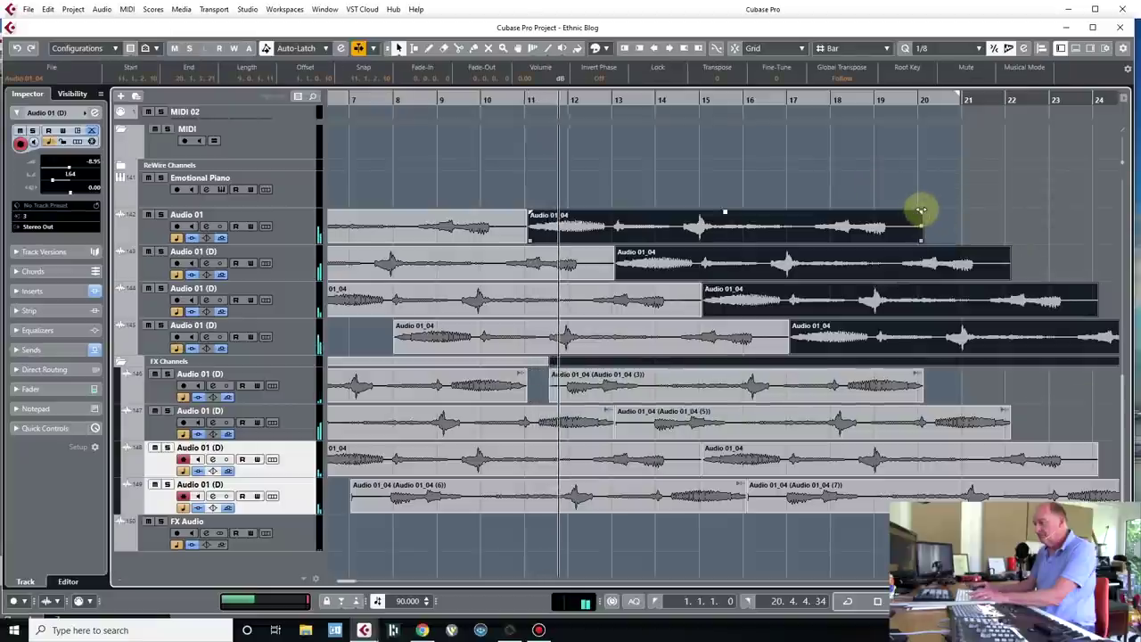
left_click_drag(922, 212, 912, 212)
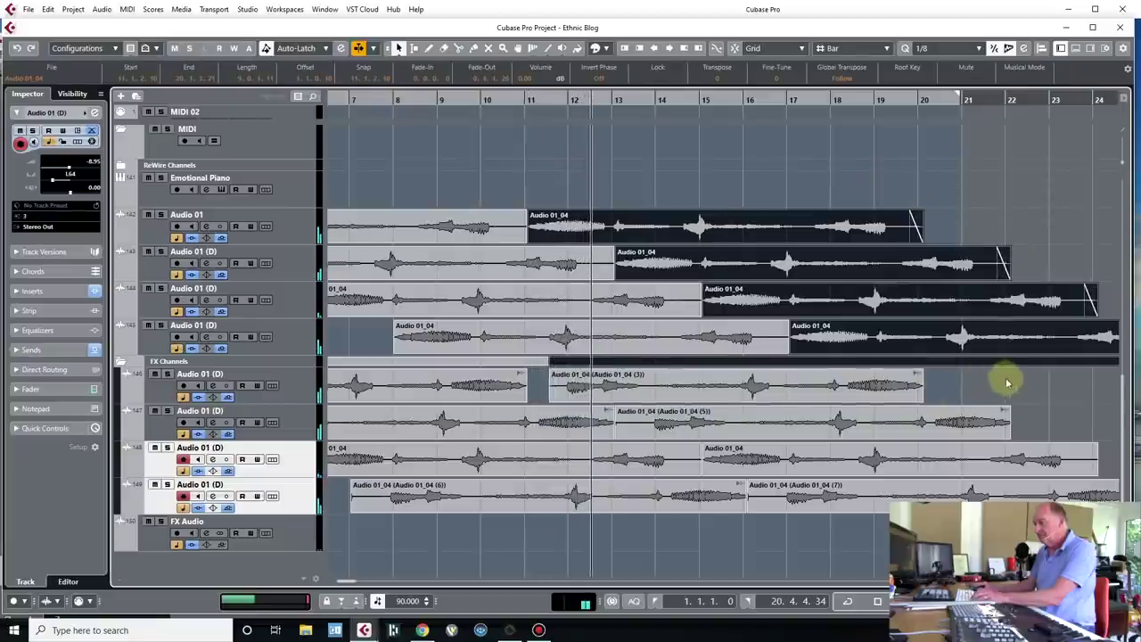
left_click_drag(1075, 382, 870, 524)
scroll(975, 410, "right", 4)
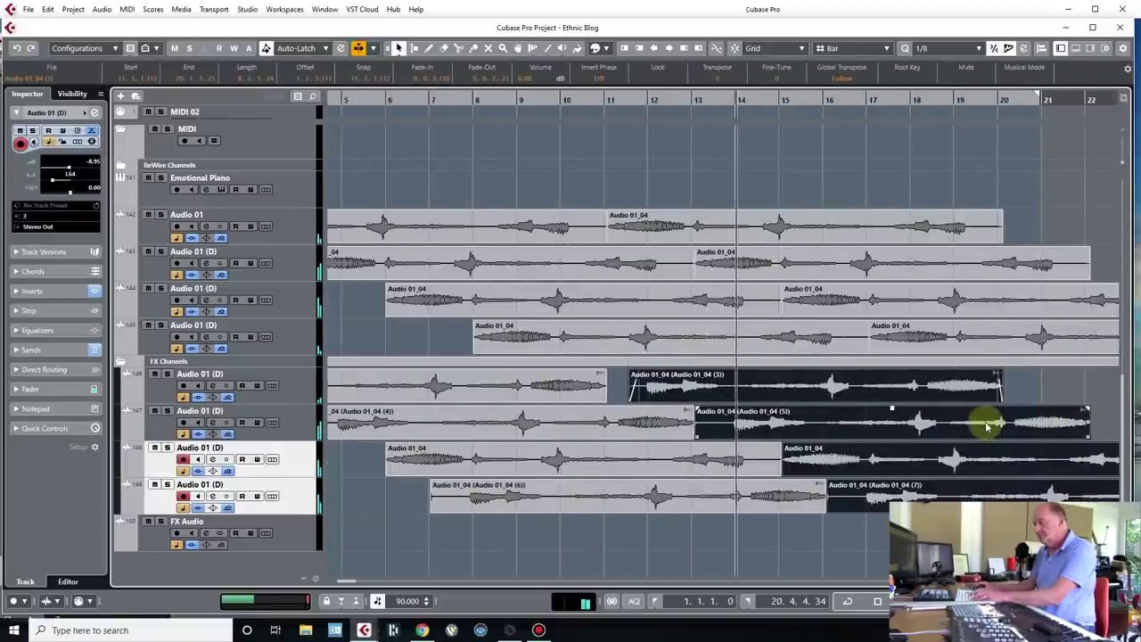
left_click_drag(777, 444, 765, 445)
left_click(829, 423)
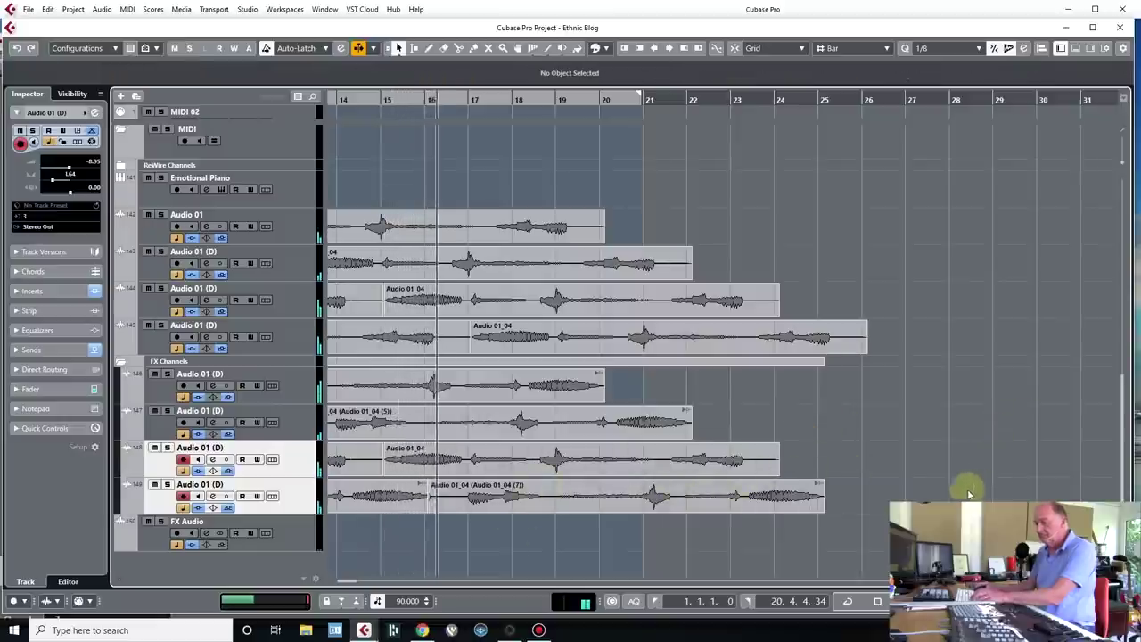
left_click_drag(429, 509, 443, 501)
Duplicate all events on tracks 142 to 149 and move the copies so the first one starts right after track 142's last event near bar 20.
left_click_drag(906, 160, 532, 511)
key("ctrl+d")
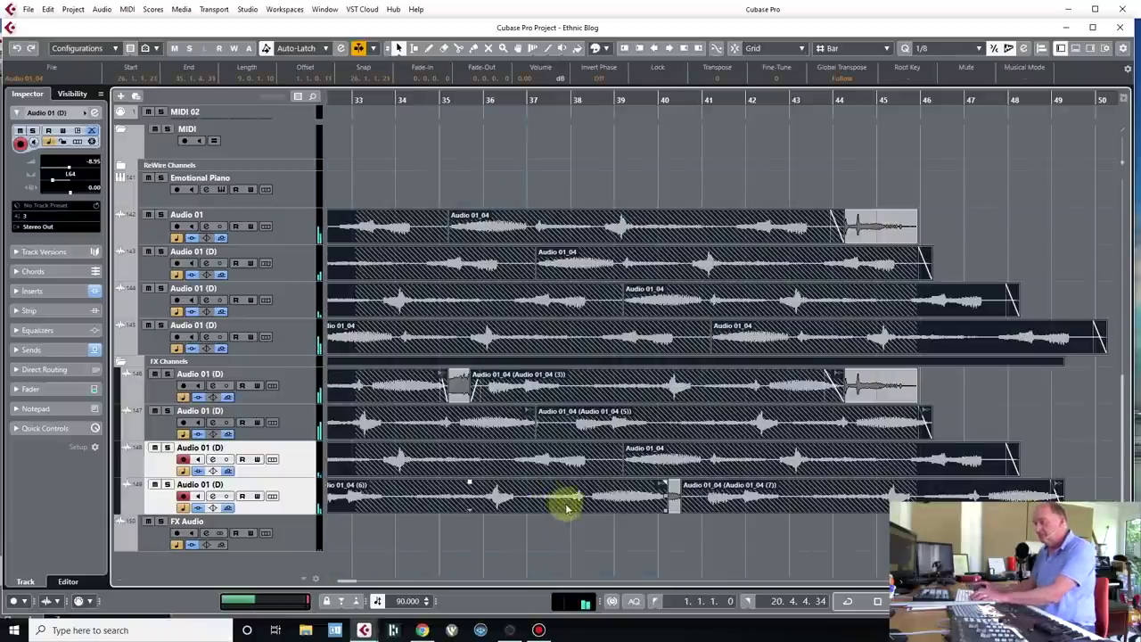
scroll(575, 464, "left", 5)
scroll(576, 467, "right", 4)
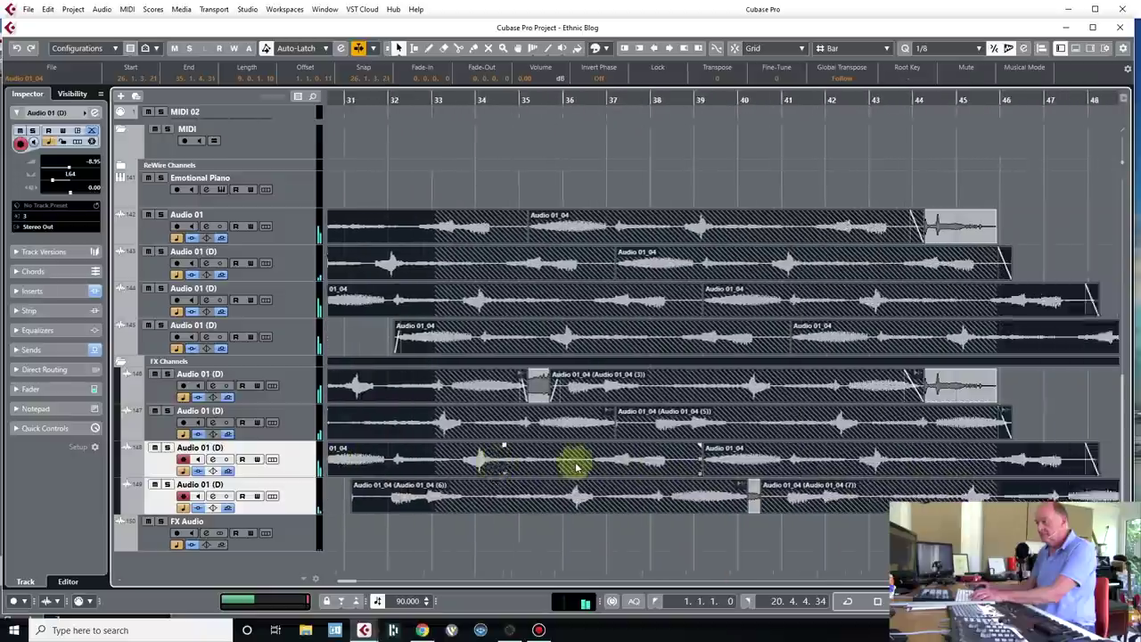
scroll(576, 466, "left", 5)
scroll(584, 383, "left", 2)
left_click_drag(726, 235, 442, 247)
key("Escape")
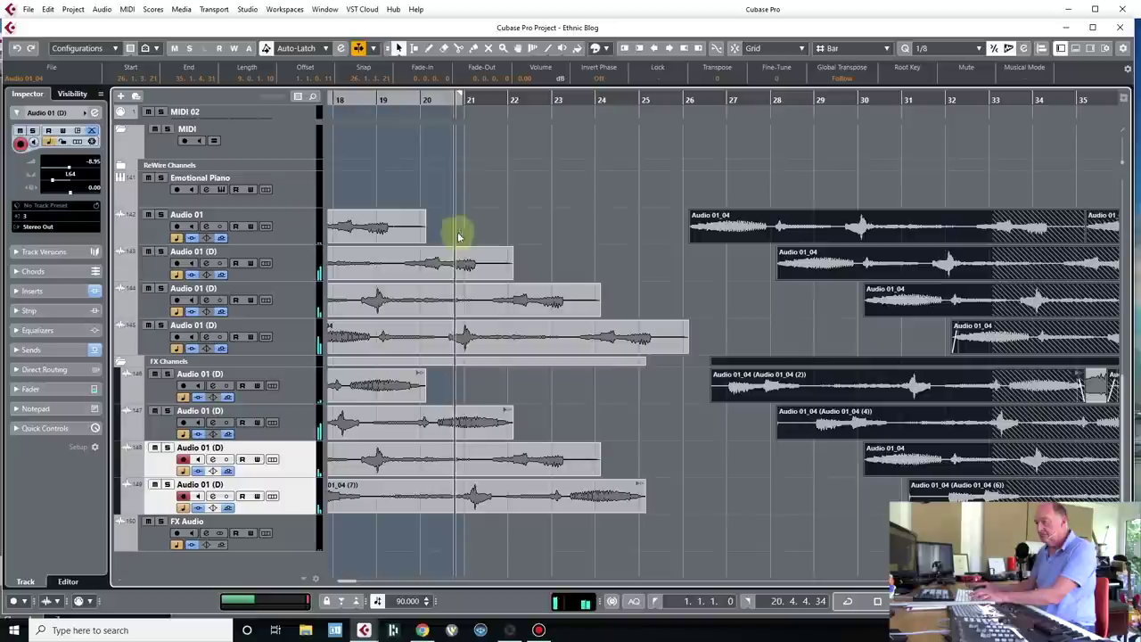
left_click_drag(725, 217, 464, 232)
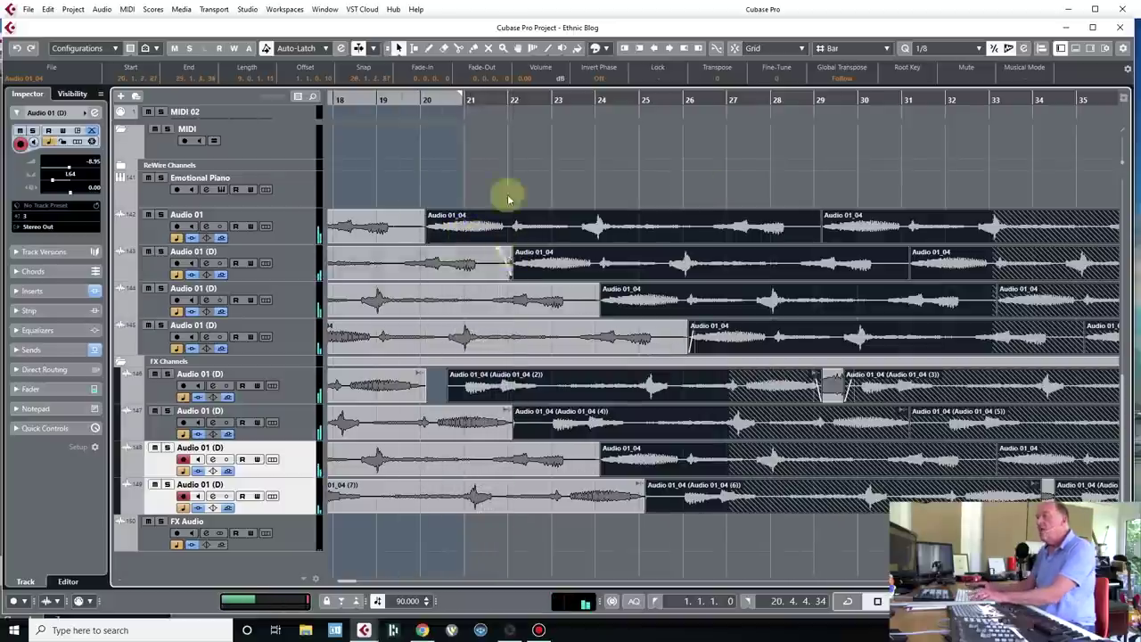
Extend the right locator to bar 47 and delete the leftover audio events beyond the copies on tracks 142 to 146.
mouse_move(462, 95)
left_mouse_down()
mouse_move(1124, 81)
mouse_move(1091, 126)
mouse_move(1050, 136)
mouse_move(1078, 133)
left_mouse_up()
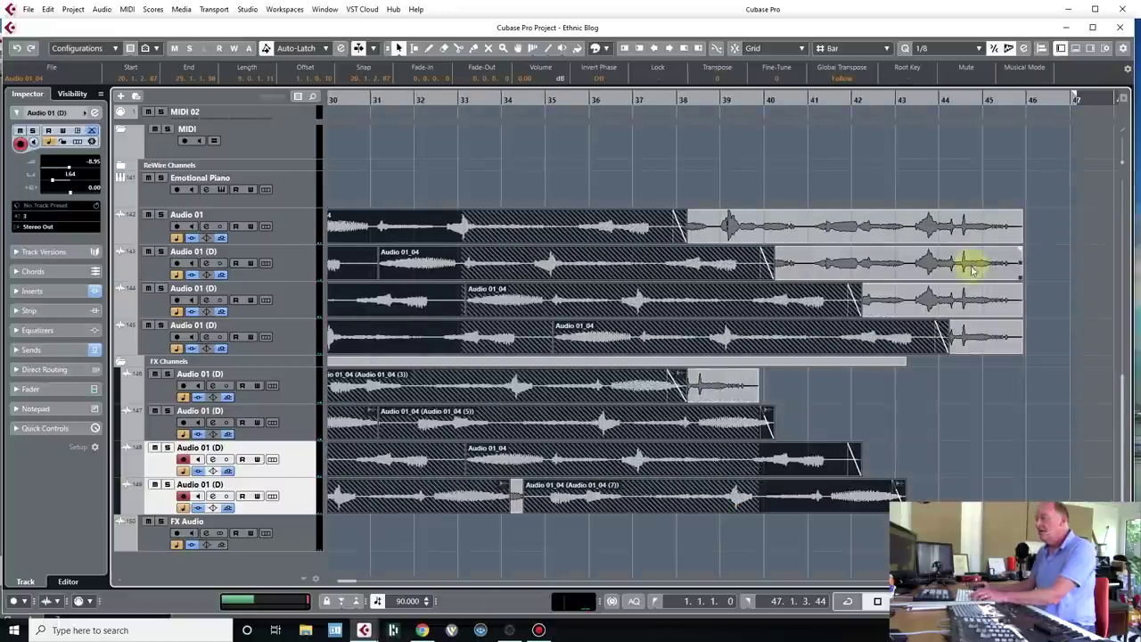
left_click(706, 396)
key("Delete")
left_click(844, 226)
key("Delete")
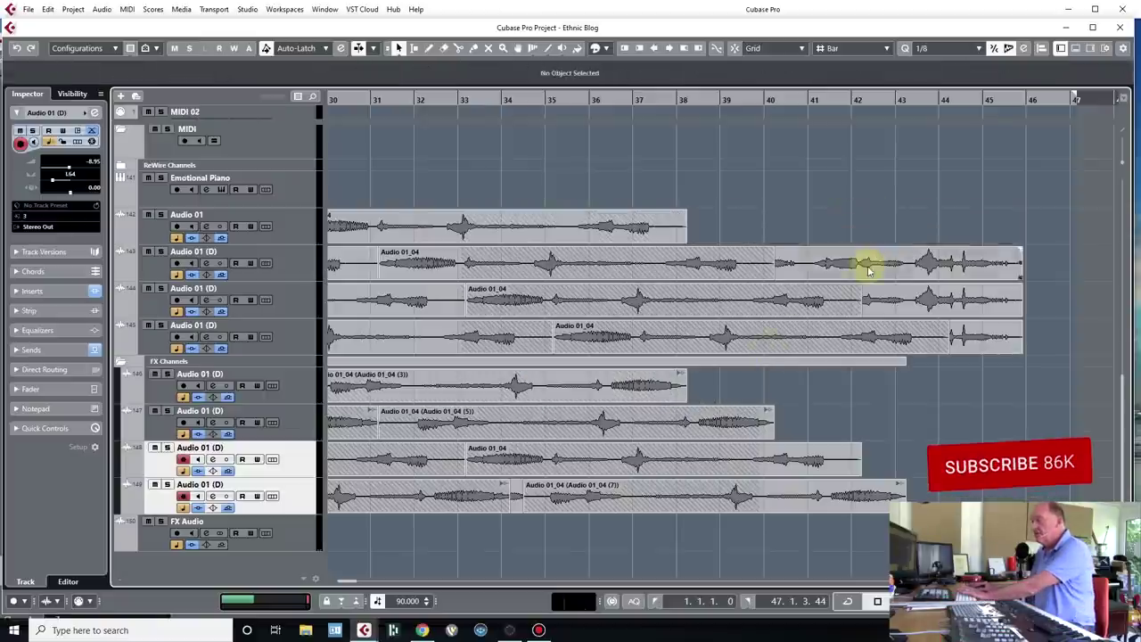
left_click(869, 271)
key("Delete")
left_click(910, 298)
key("Delete")
left_click(988, 333)
key("Delete")
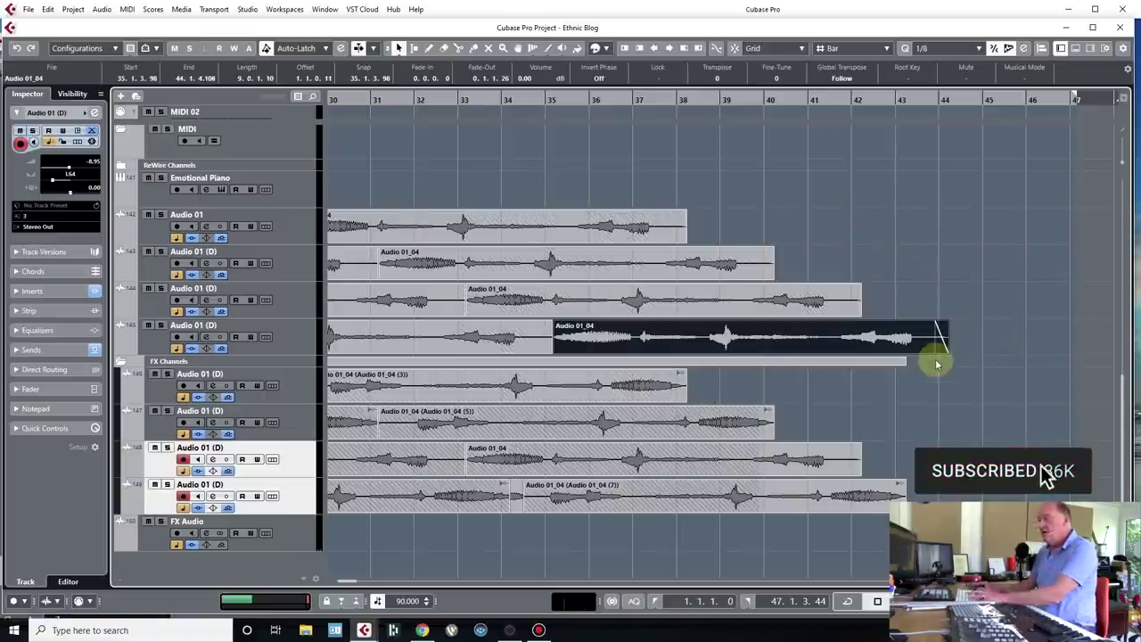
Play from the project start, select tracks 142 to 149, and show their faders in the lower-zone MixConsole.
key("KP_Decimal")
key("space")
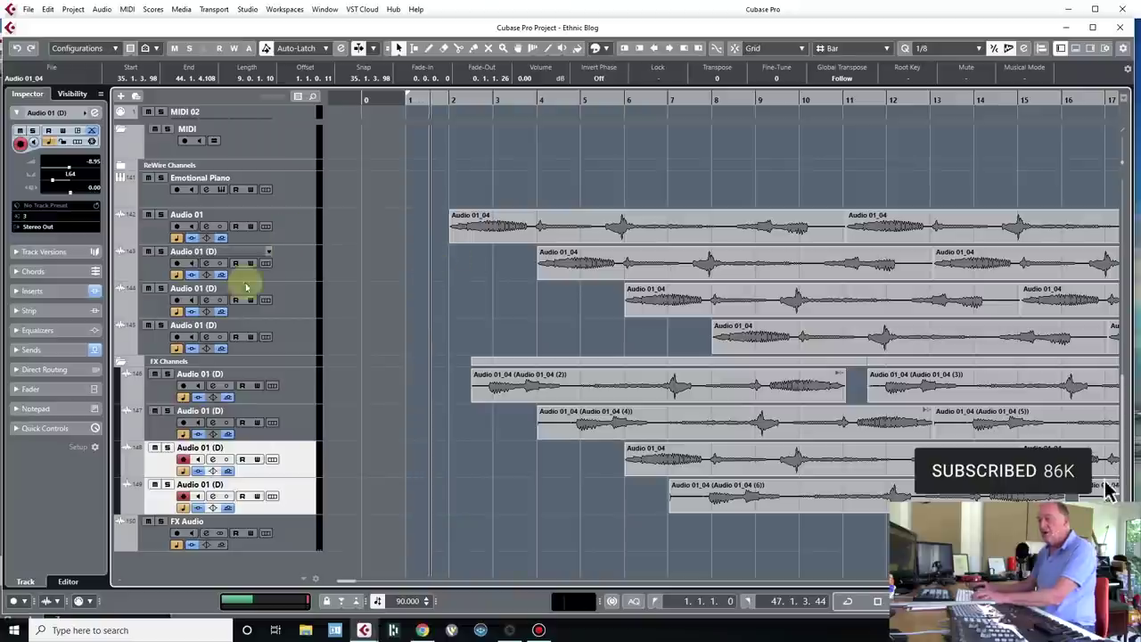
left_click(295, 230, "shift")
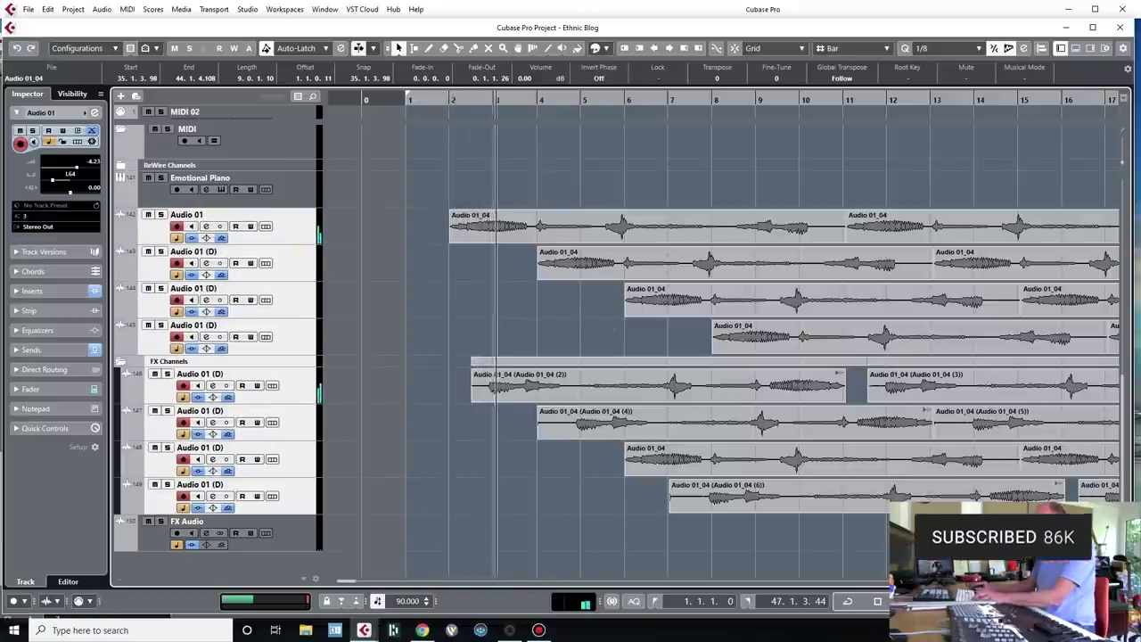
left_click(1075, 50)
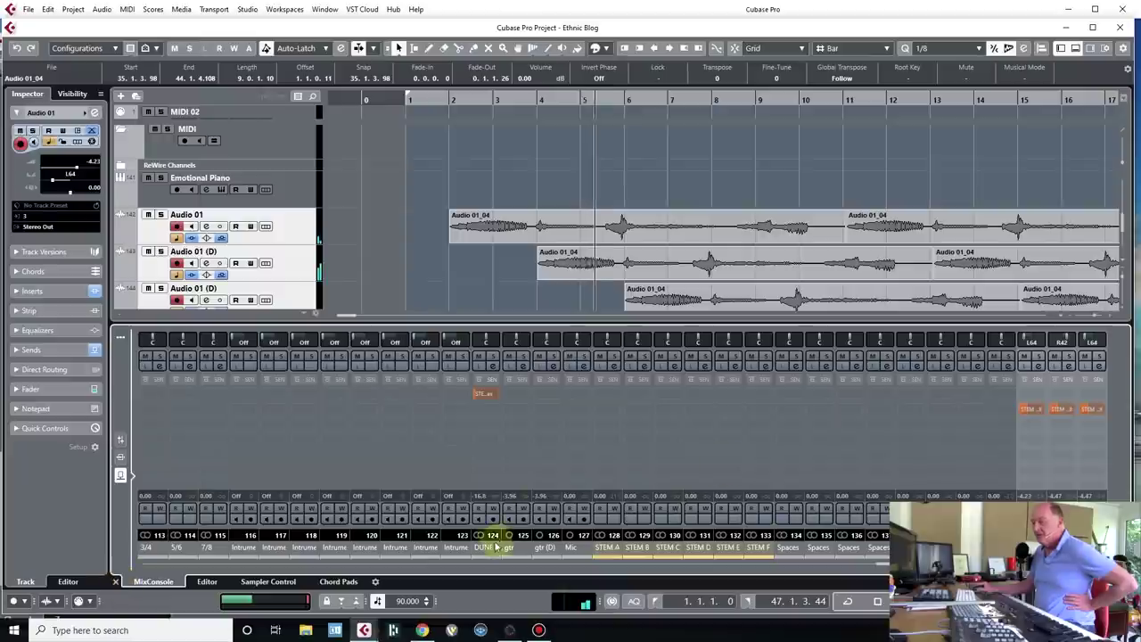
left_click_drag(972, 563, 1016, 563)
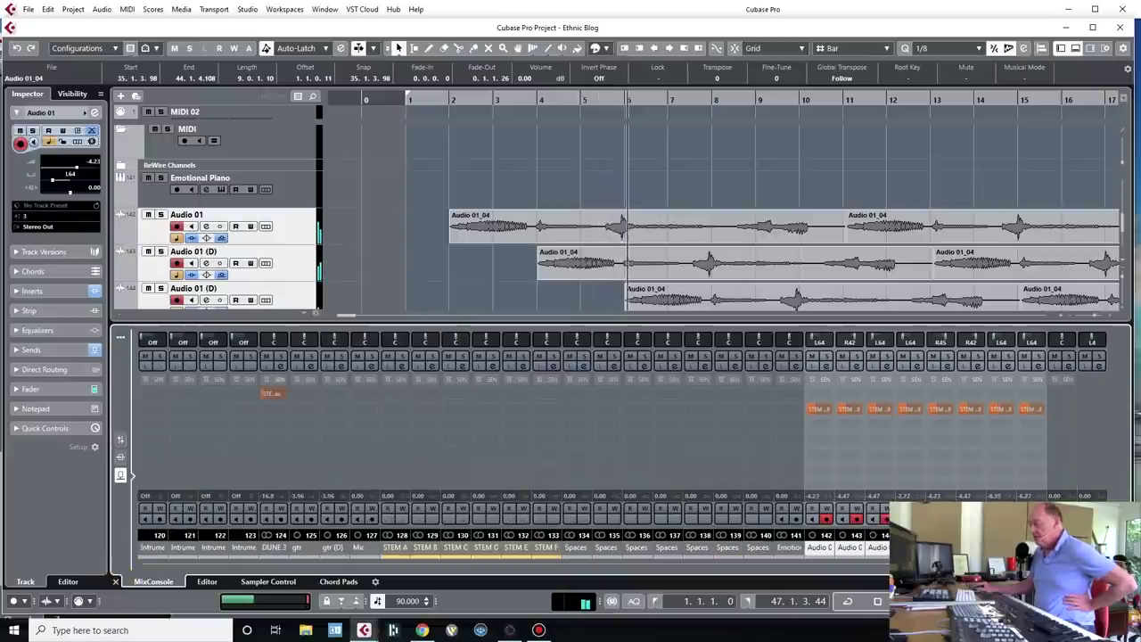
left_click(119, 439)
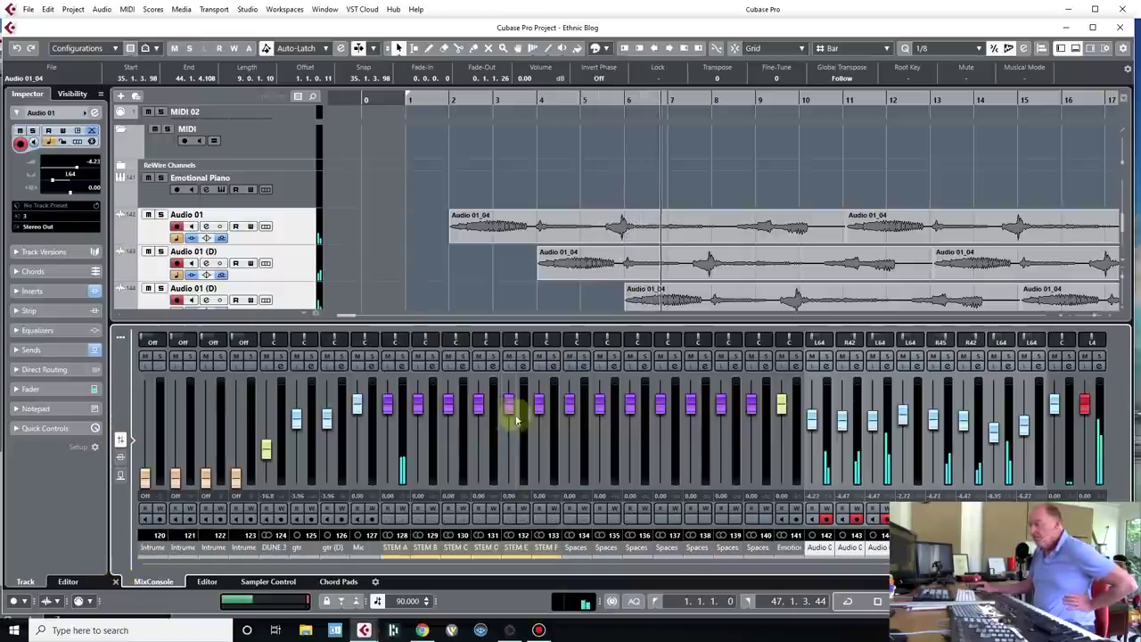
Balance the faders of channels 142 to 149, setting channel 142 to -8.42, and pan channel 146 to L59, 148 hard left and 149 to R68.
left_click_drag(902, 413, 969, 462)
left_click_drag(1026, 427, 1025, 437)
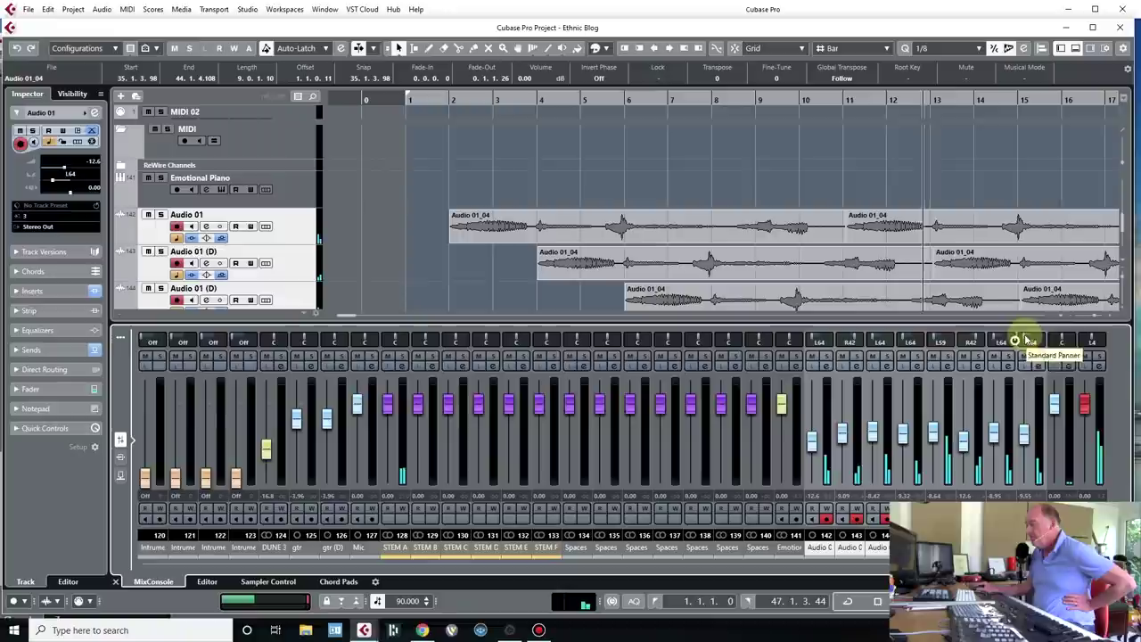
left_click_drag(1025, 340, 1046, 339)
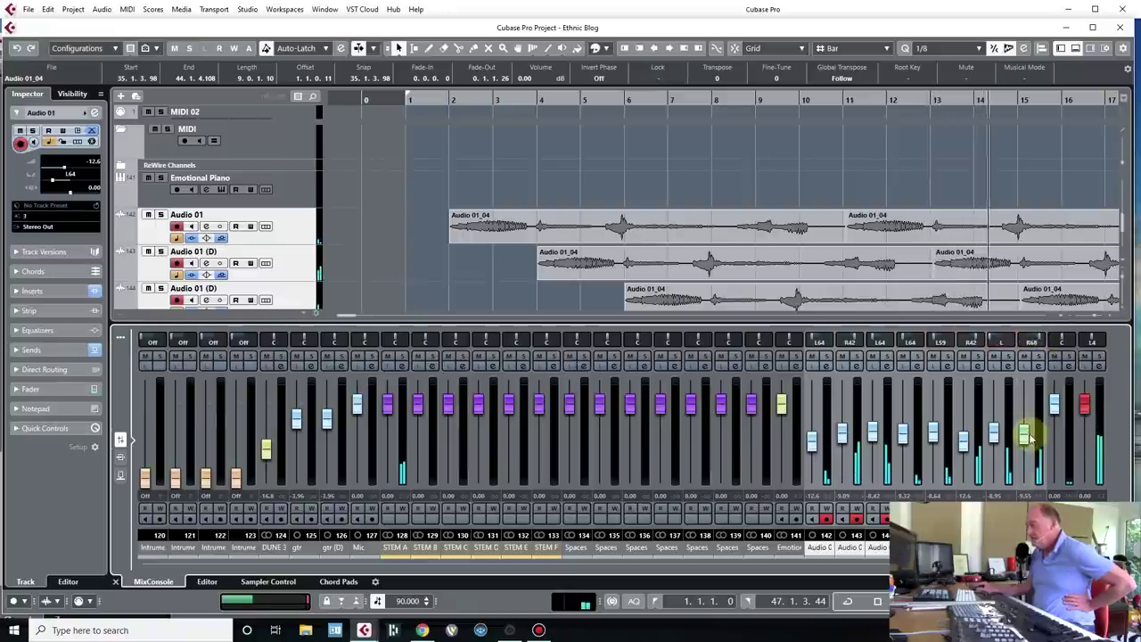
mouse_move(995, 433)
left_mouse_down()
mouse_move(996, 415)
mouse_move(997, 432)
left_mouse_up()
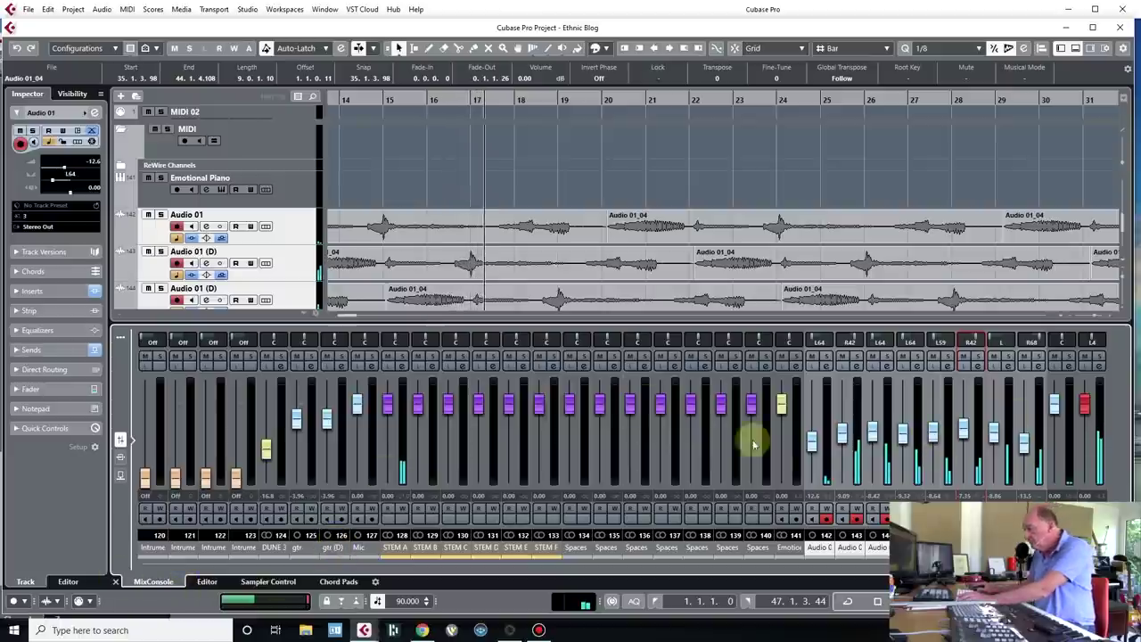
left_click_drag(812, 440, 813, 433)
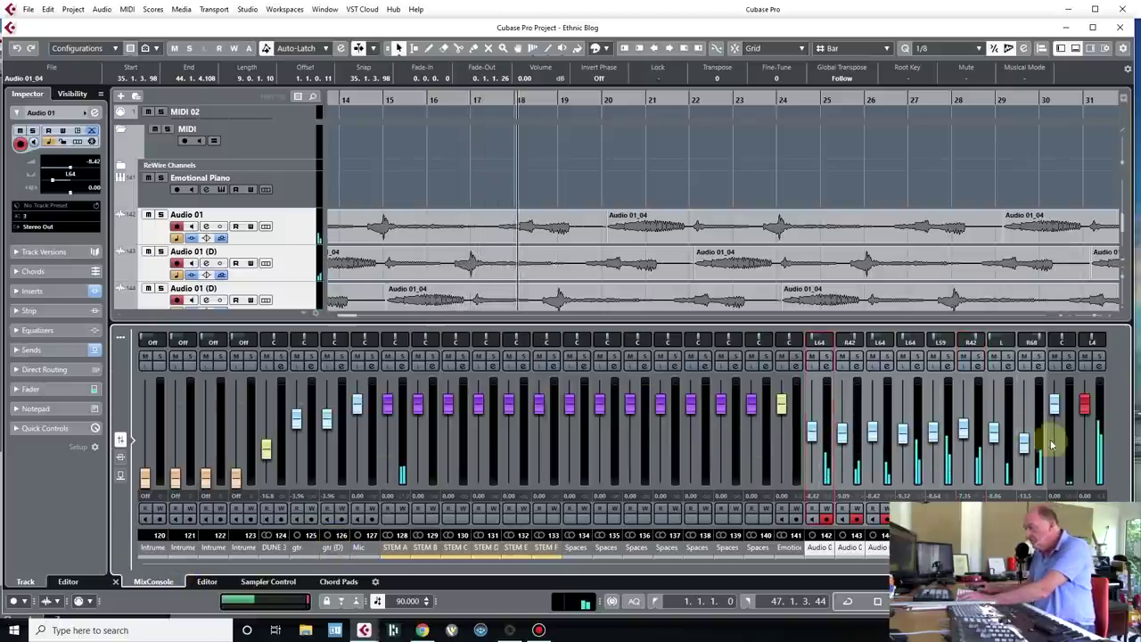
Close the lower-zone MixConsole, stop playback and deselect all the events.
left_click(116, 581)
key("space")
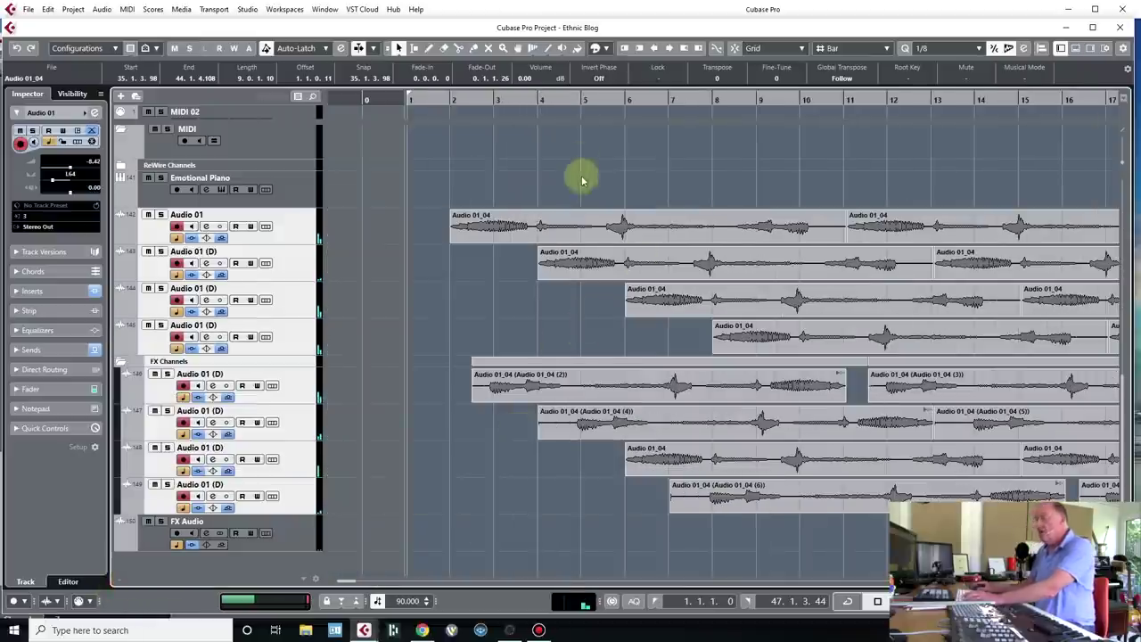
left_click(25, 10)
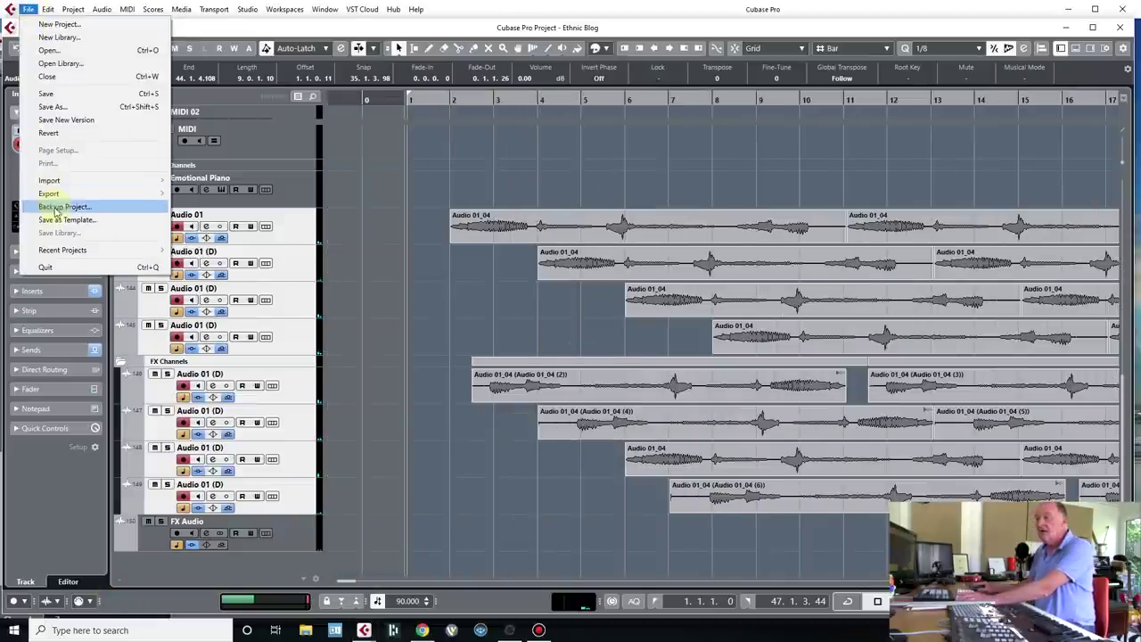
left_click(466, 170)
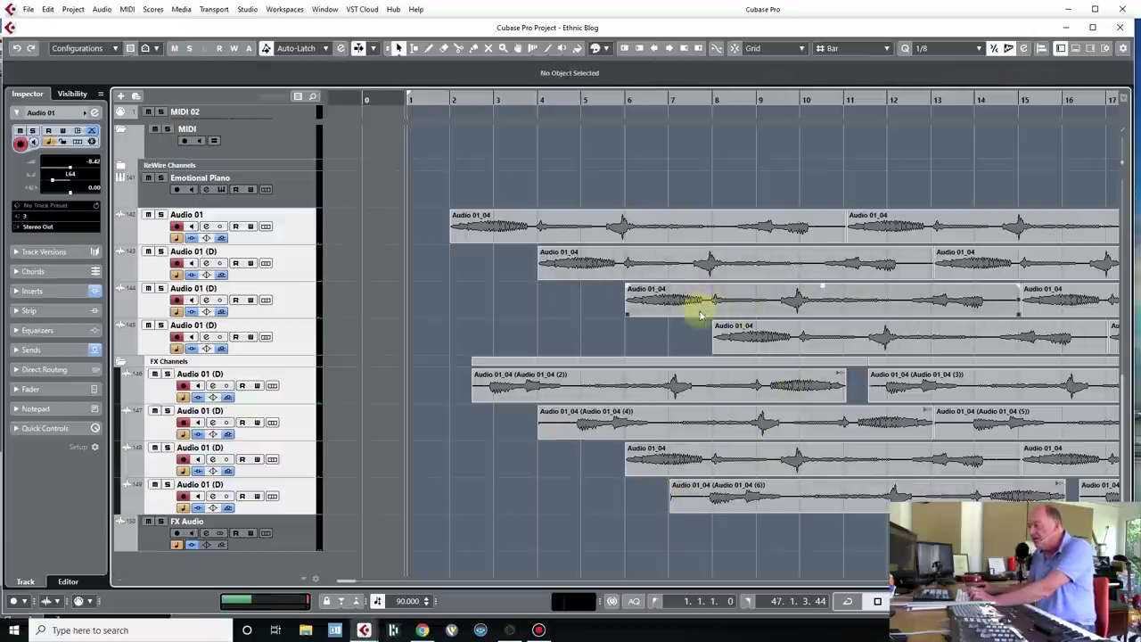
Select all events on tracks 148 and 149 and nudge them one bar later, so track 148 starts at bar 7.
left_click_drag(859, 468, 841, 556)
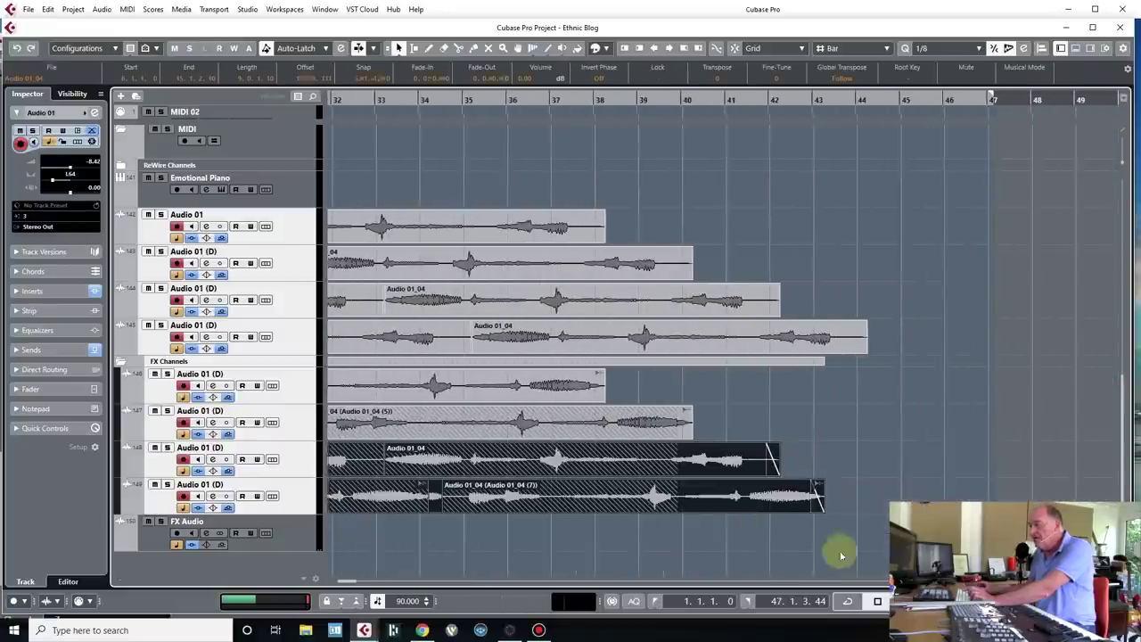
scroll(744, 520, "left", 10)
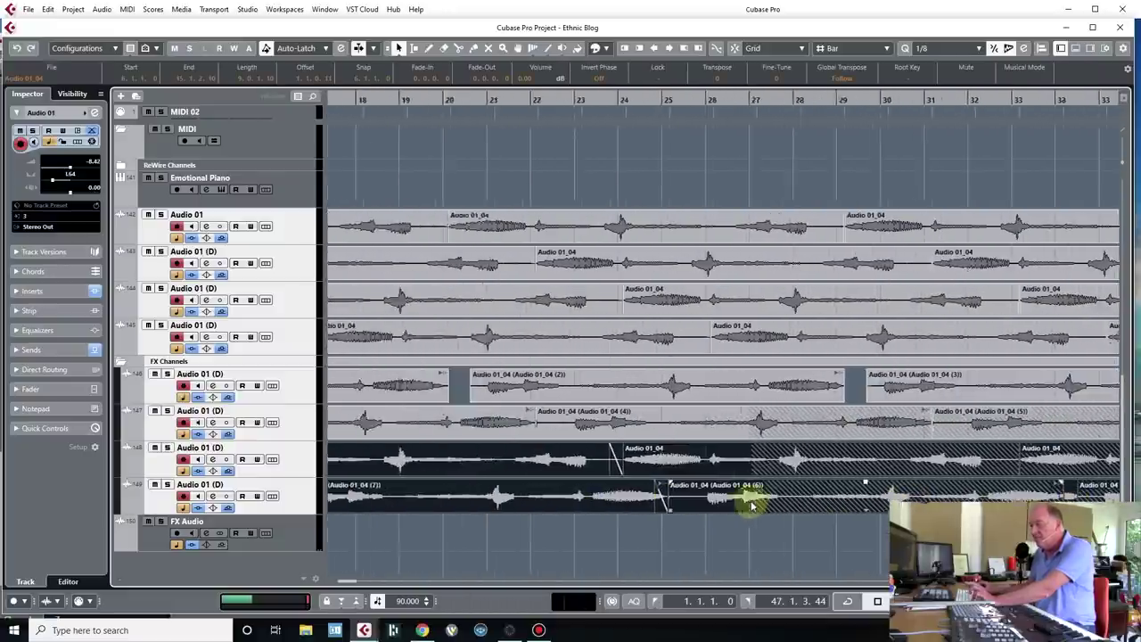
scroll(752, 506, "left", 9)
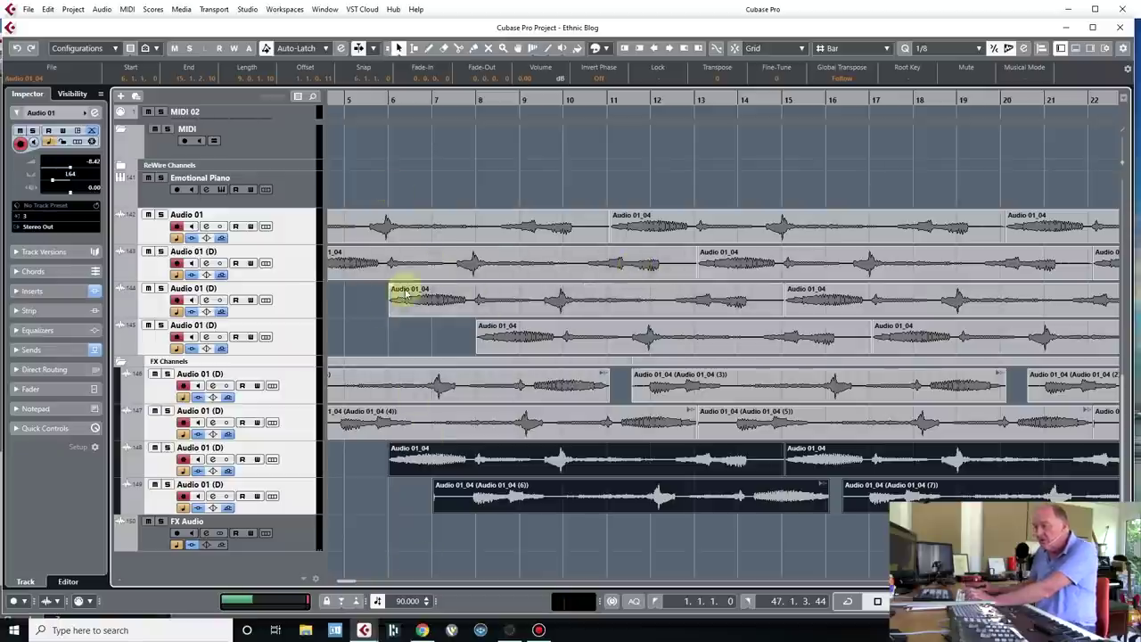
left_click(670, 49)
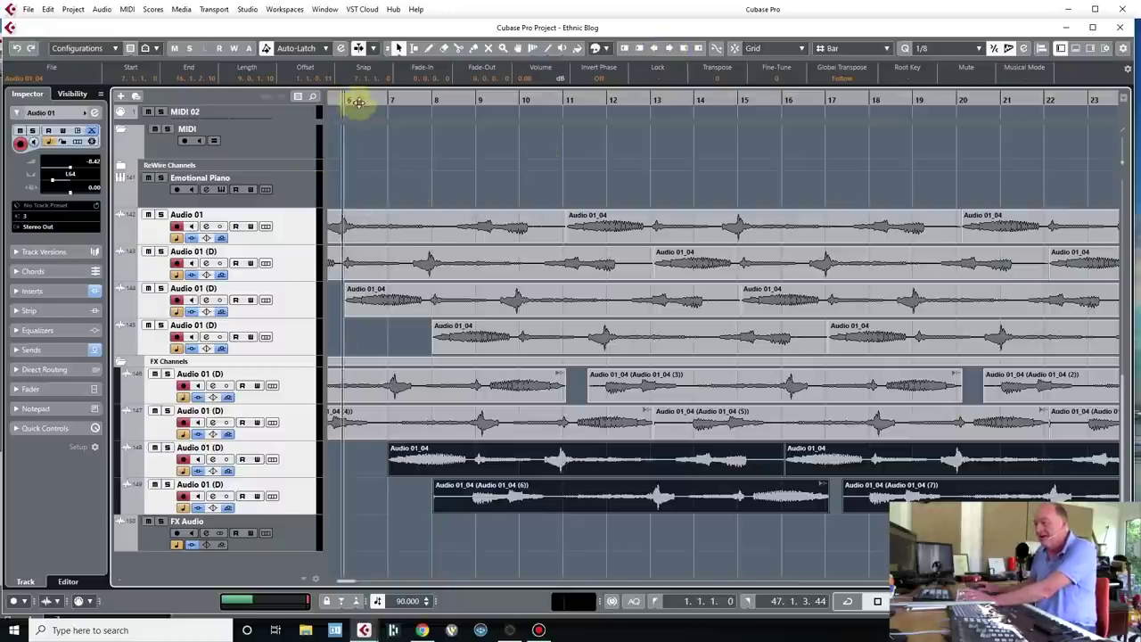
Play the arrangement from about bar 6 to check the shifted events on tracks 148 and 149.
key("space")
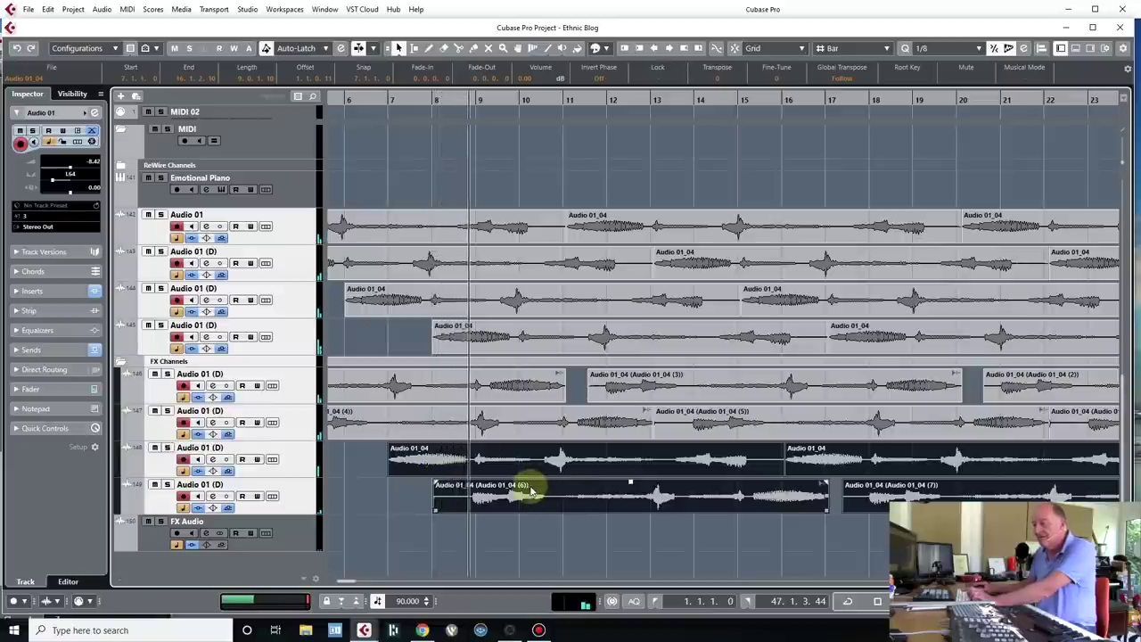
left_click(635, 339)
key("space")
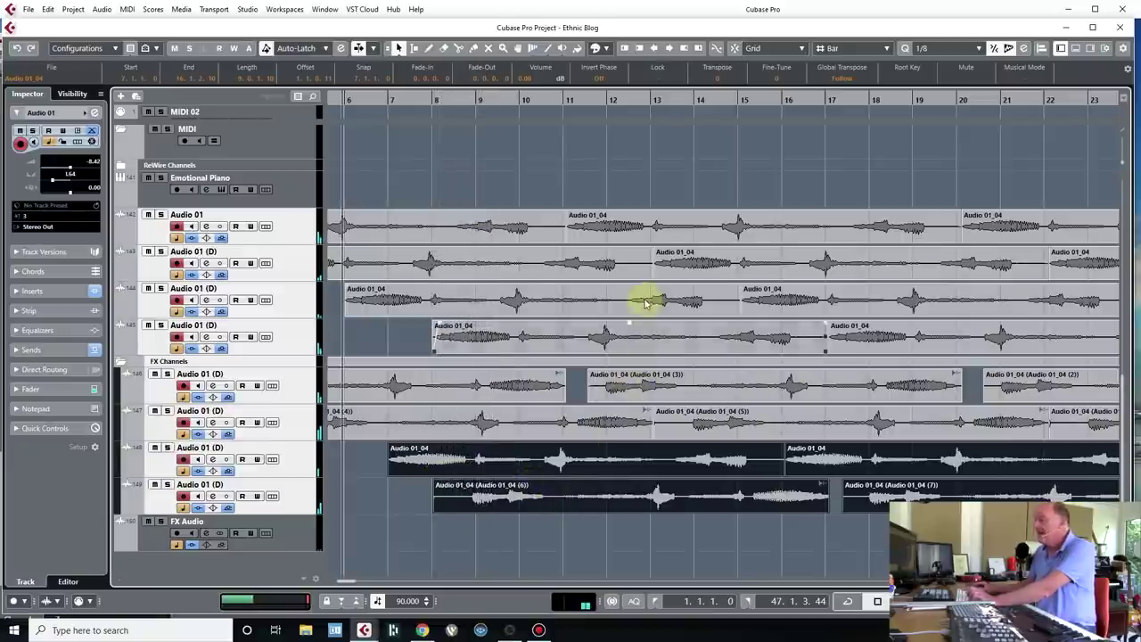
scroll(645, 303, "left", 5)
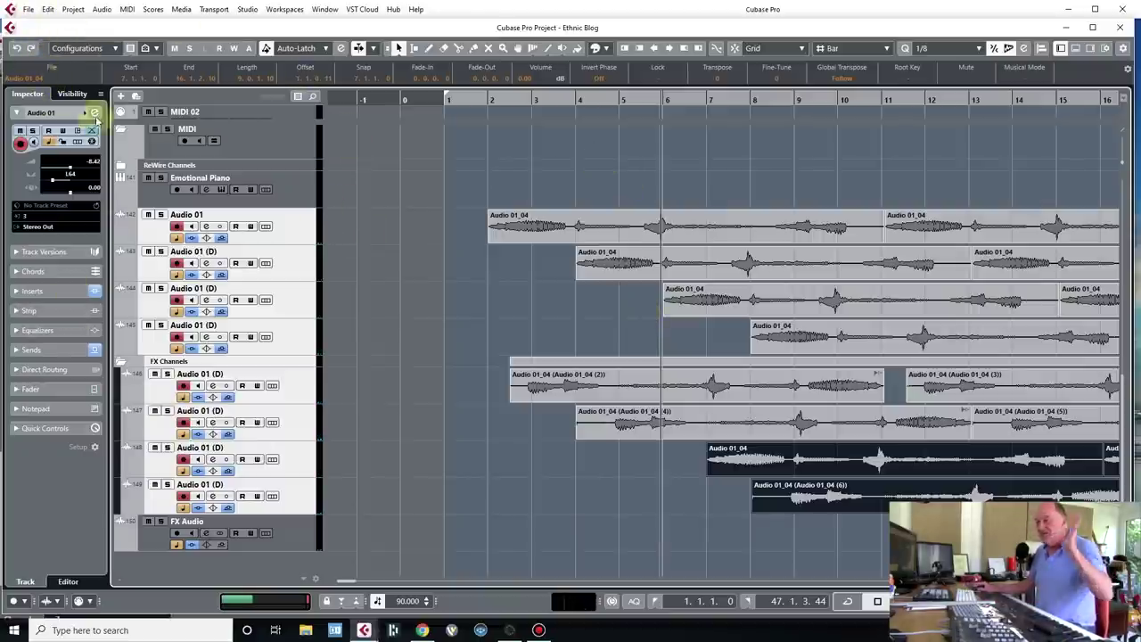
Export the stereo output as the 48 kHz, 32 bit float Wave file Flutewall on the Desktop and place it on a new audio track.
left_click(28, 10)
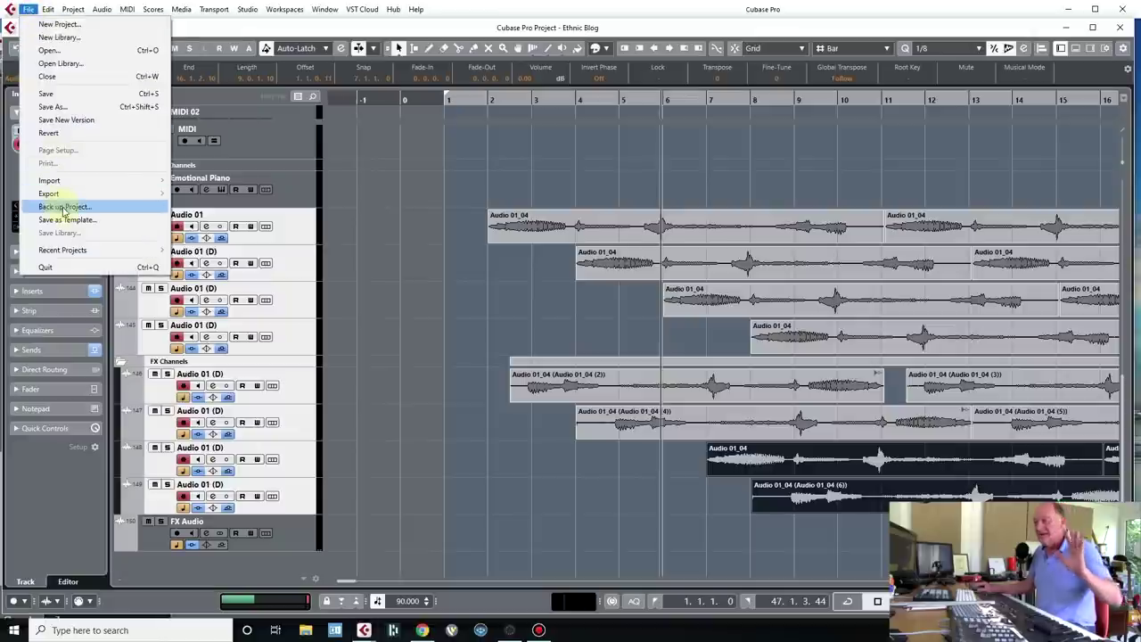
mouse_move(69, 193)
left_click(189, 188)
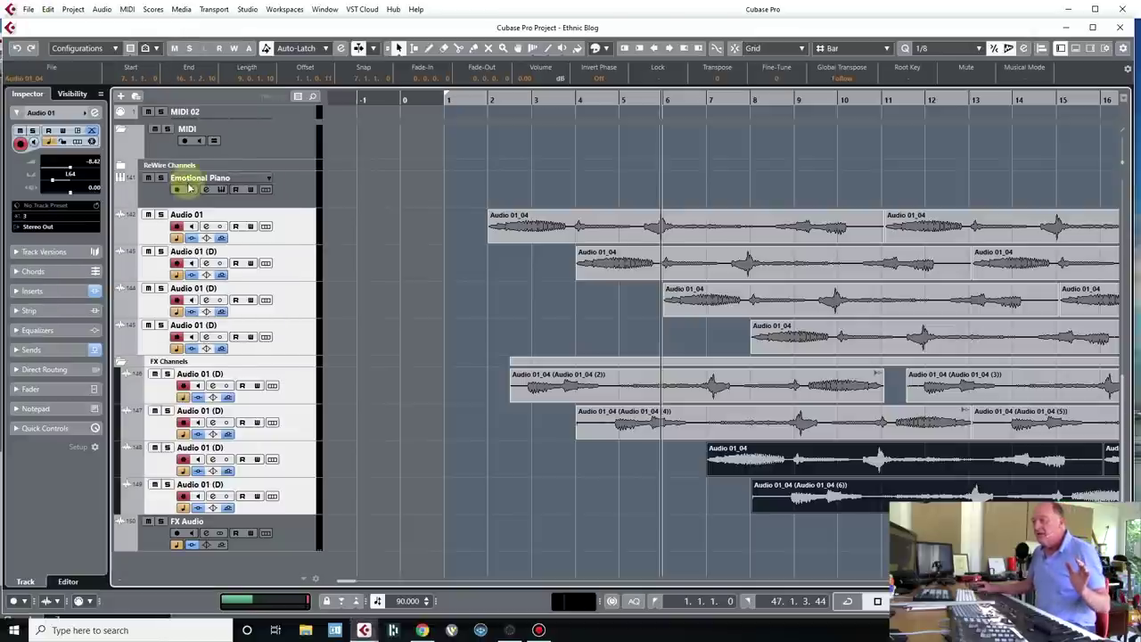
left_click(28, 10)
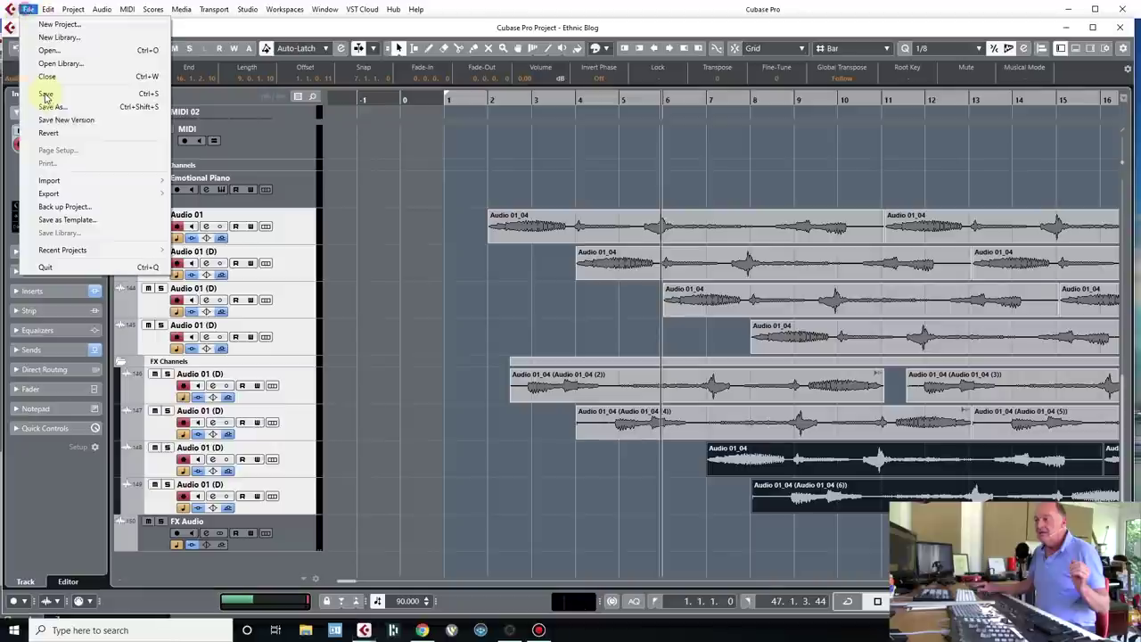
mouse_move(71, 194)
left_click(200, 195)
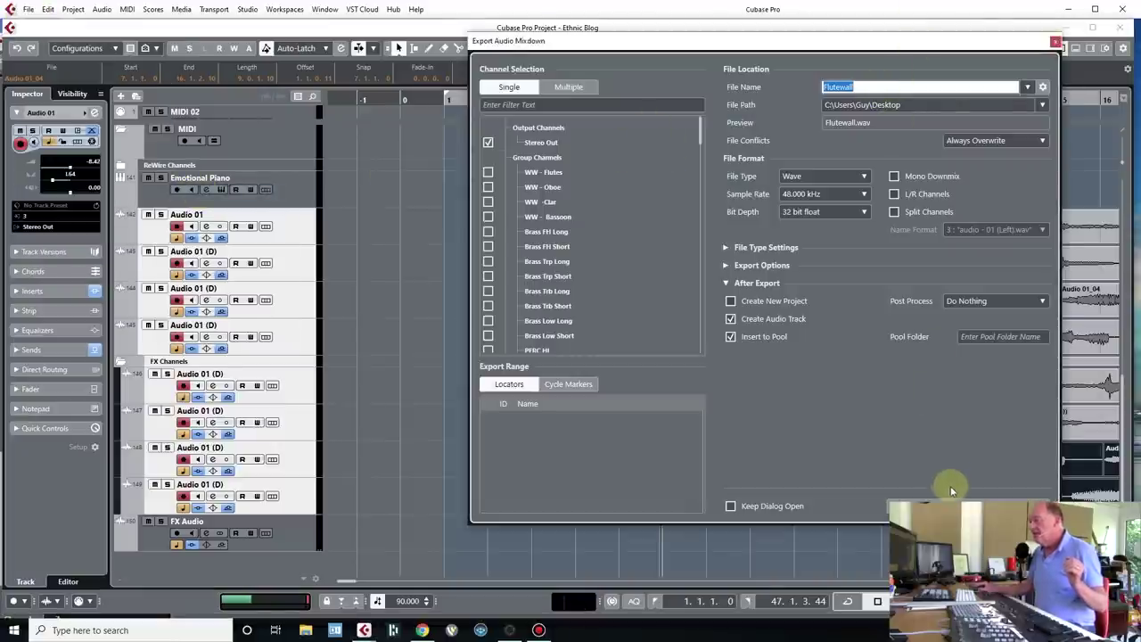
key("Return")
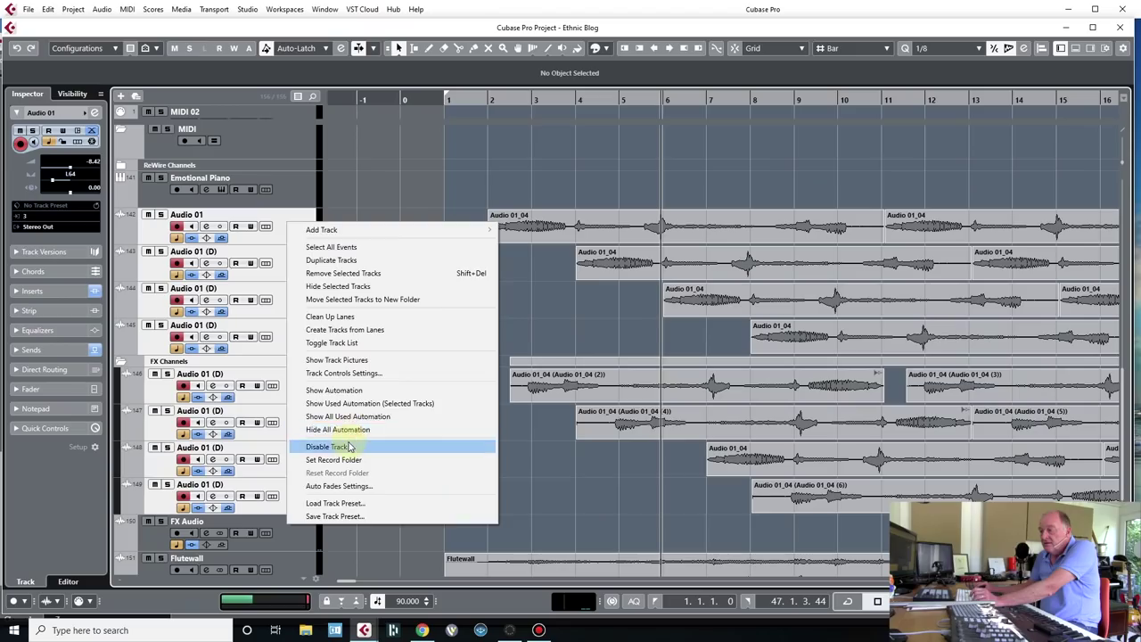
Disable the selected source tracks 142 to 149 and select the Flutewall event on track 151.
left_click(349, 446)
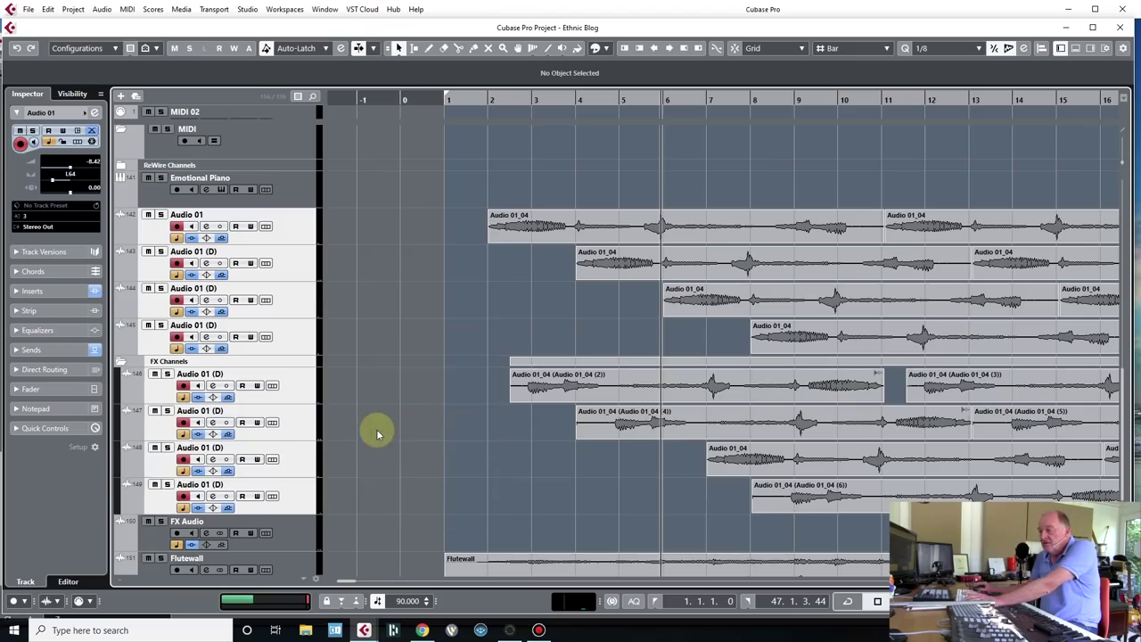
scroll(393, 455, "down", 1)
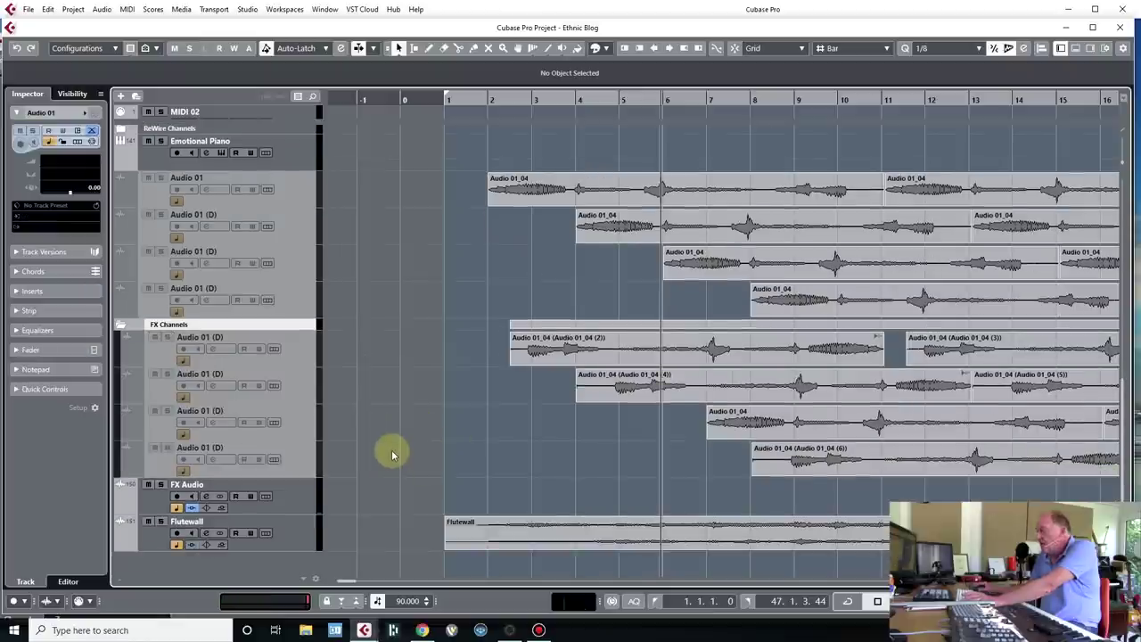
left_click(581, 534)
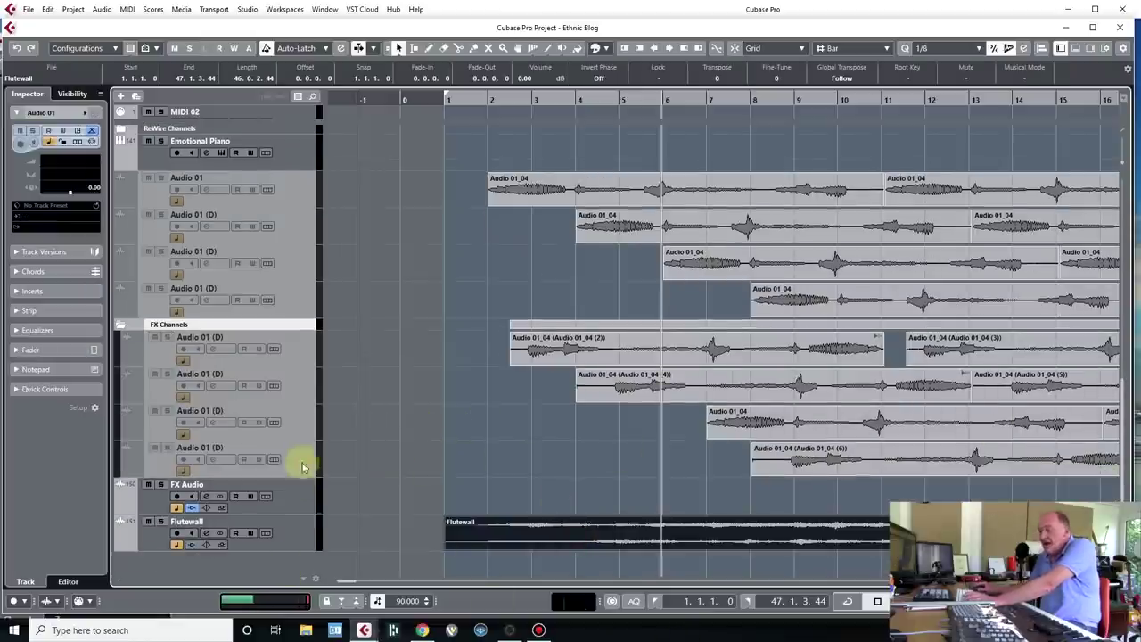
Play the Flutewall mixdown, move FX Audio's H-Delay and reverb inserts onto its channel, check the H-Delay, and return to the project start.
left_click(1076, 48)
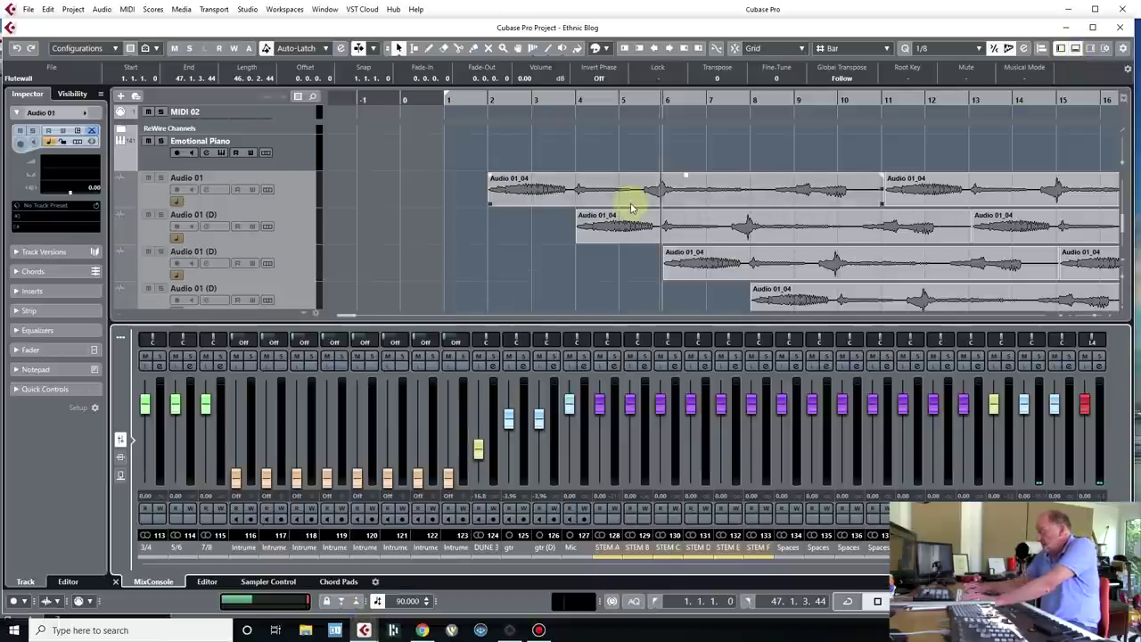
key("space")
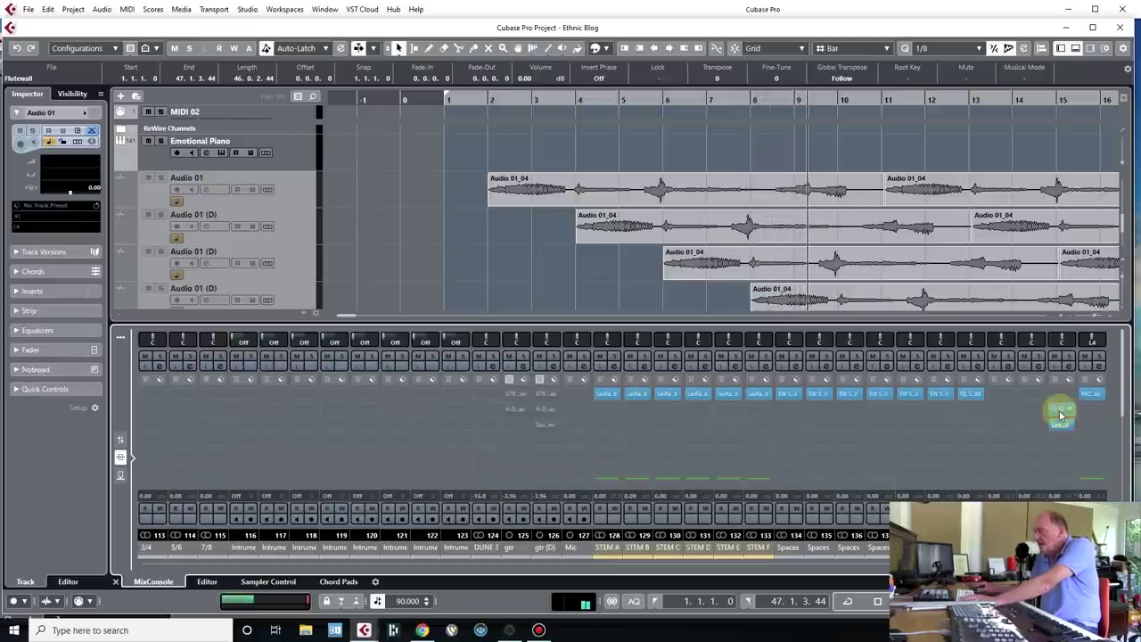
double_click(1061, 414)
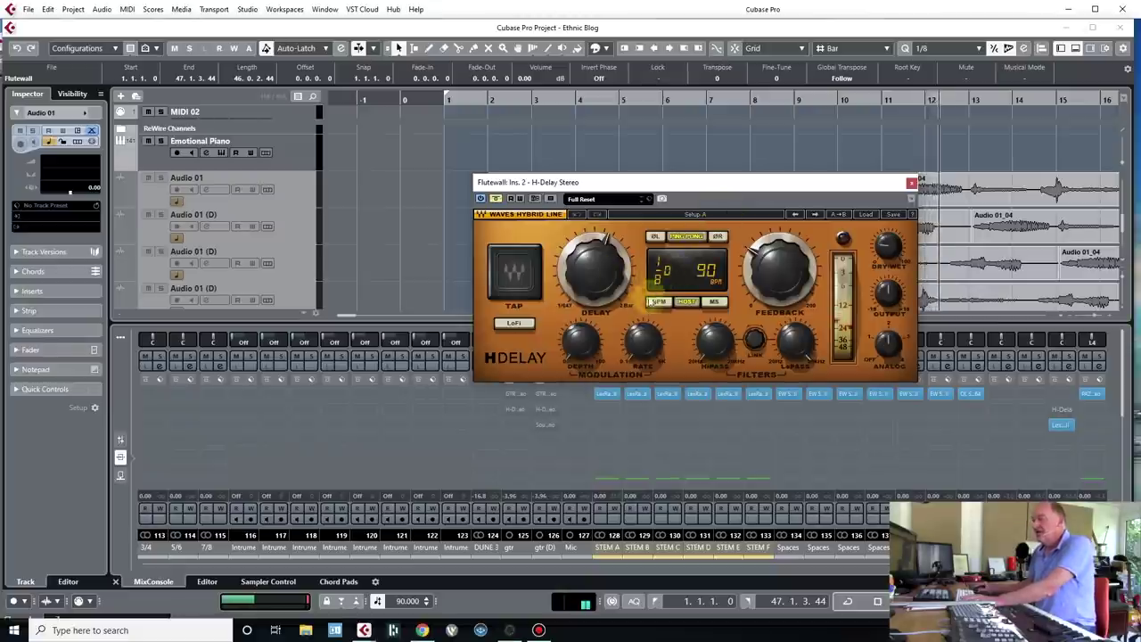
left_click(911, 184)
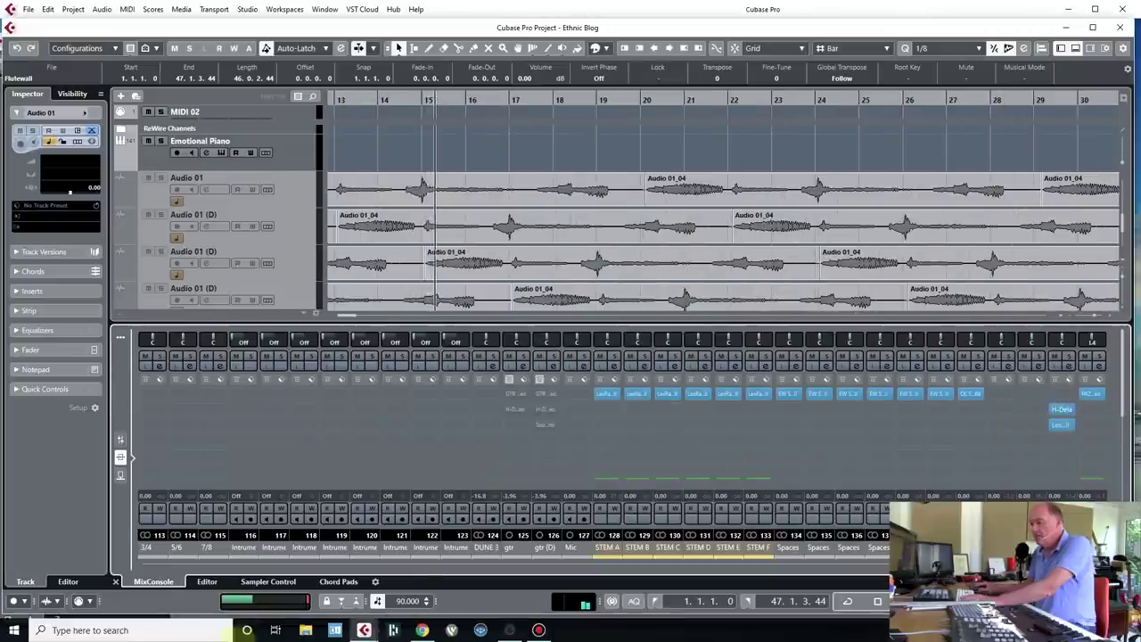
left_click(116, 581)
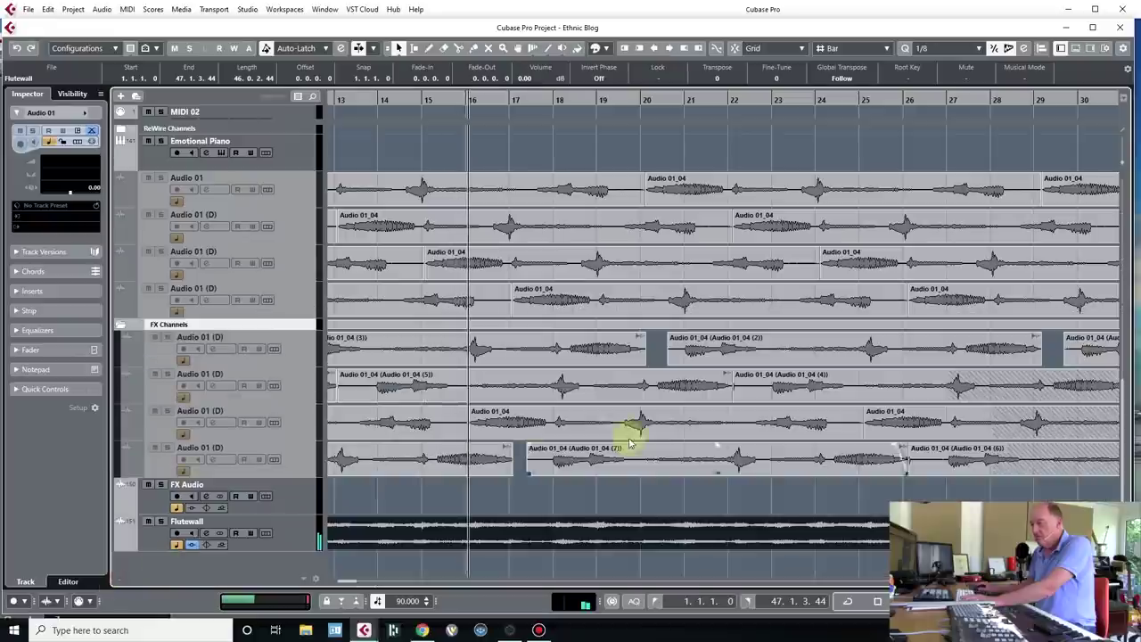
key("Home")
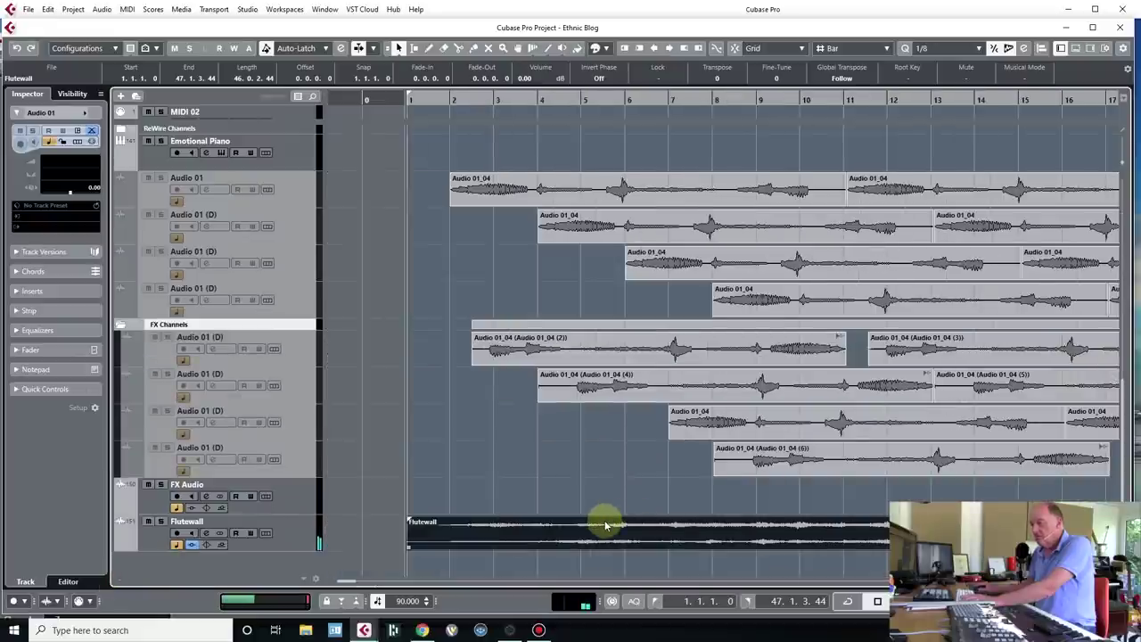
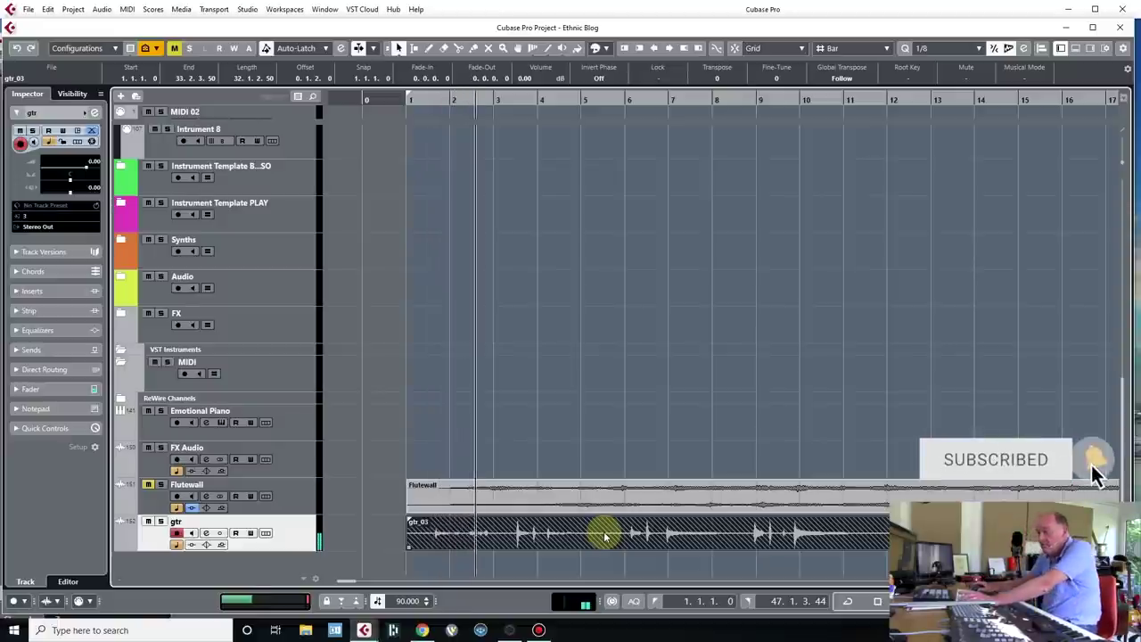
Try to split the gtr_03 event at about bar 9.4 and delete the part before the split.
left_click_drag(264, 513, 561, 489)
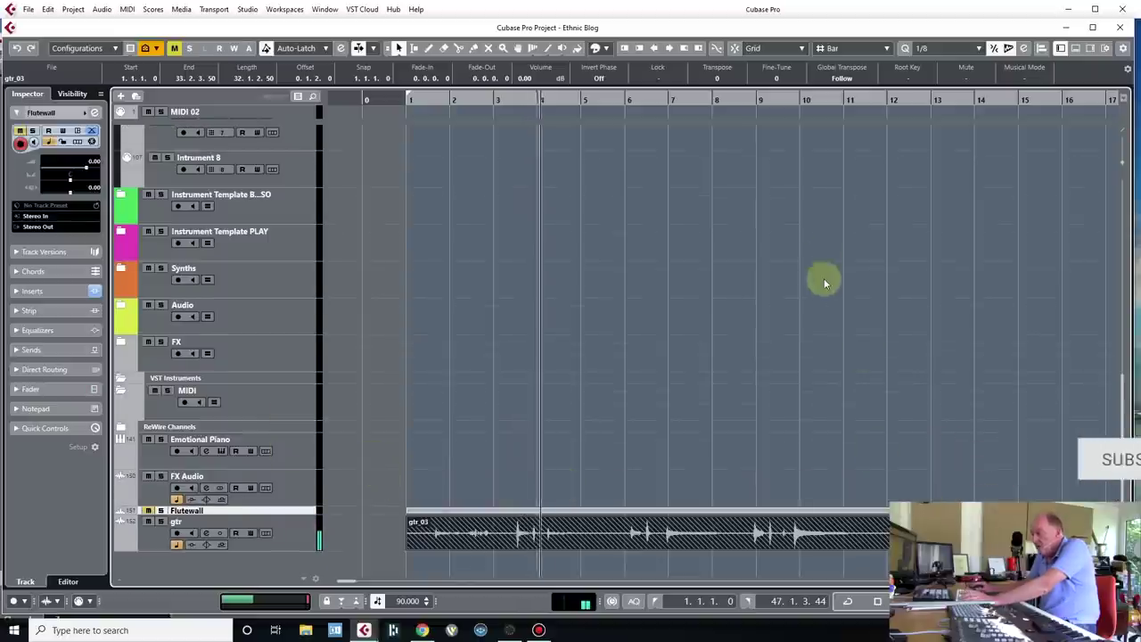
key("space")
key("3")
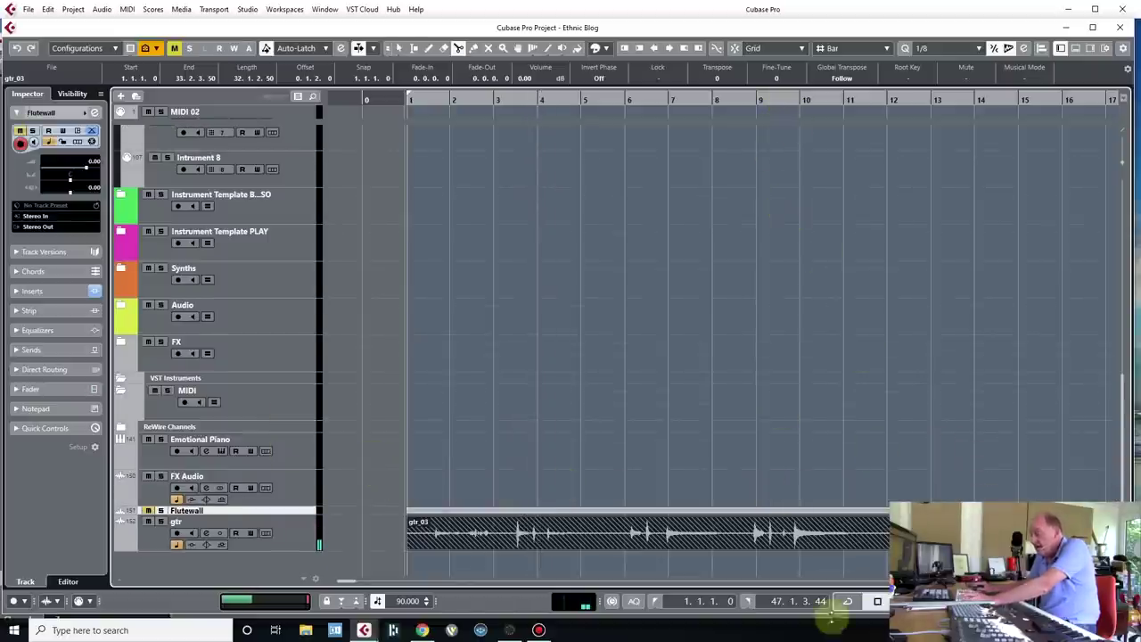
left_click(793, 533)
key("1")
left_click(757, 534)
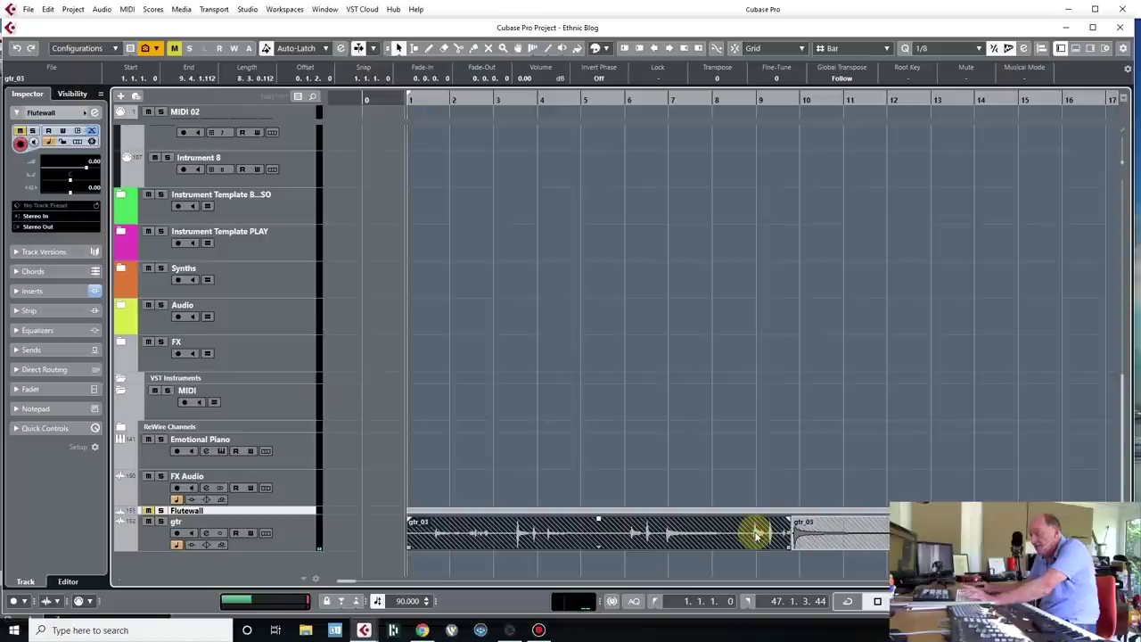
key("Delete")
left_click(750, 534)
key("Delete")
left_click(753, 537)
key("Delete")
left_click(787, 100)
key("space")
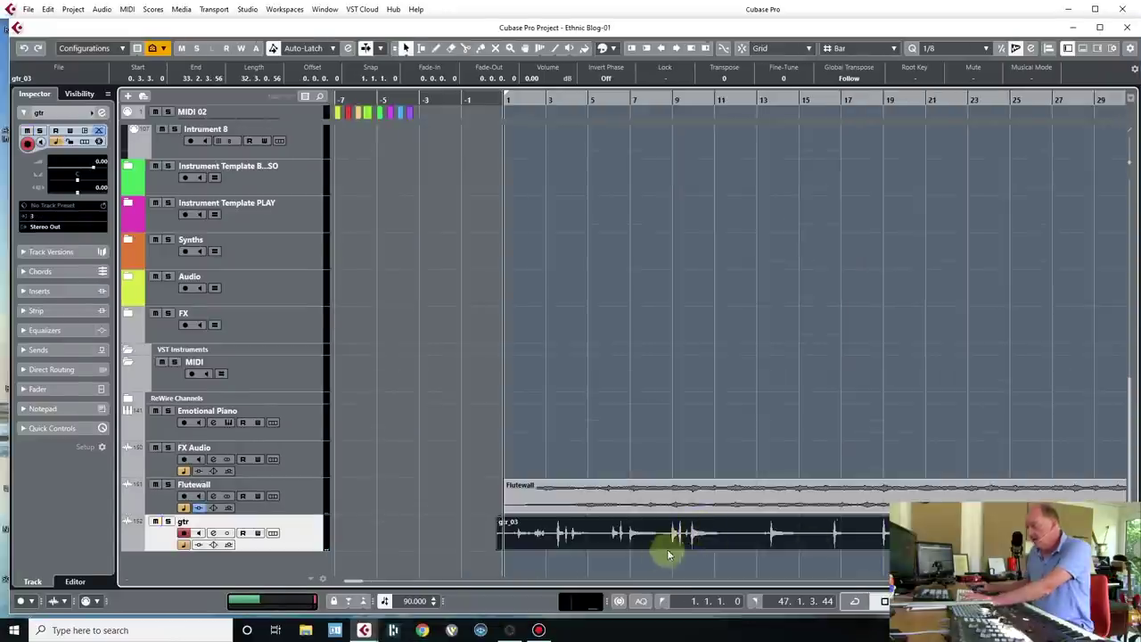
Split gtr_03 at about bar 9.4, delete the opening part and move the remainder to start just before bar 5.
key("3")
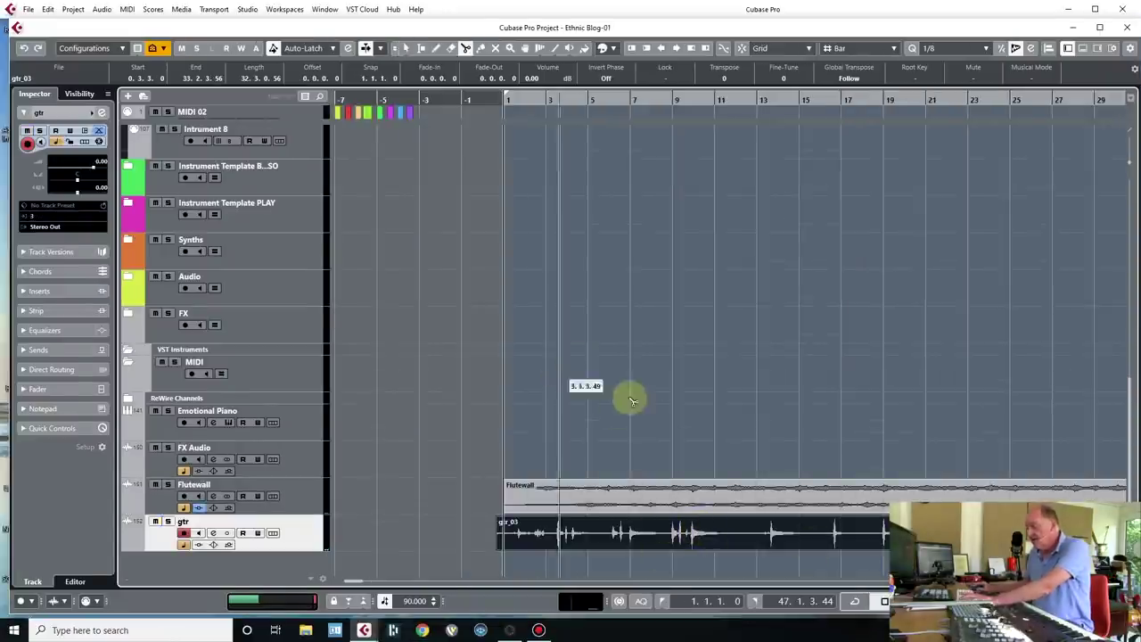
left_click(689, 536)
key("1")
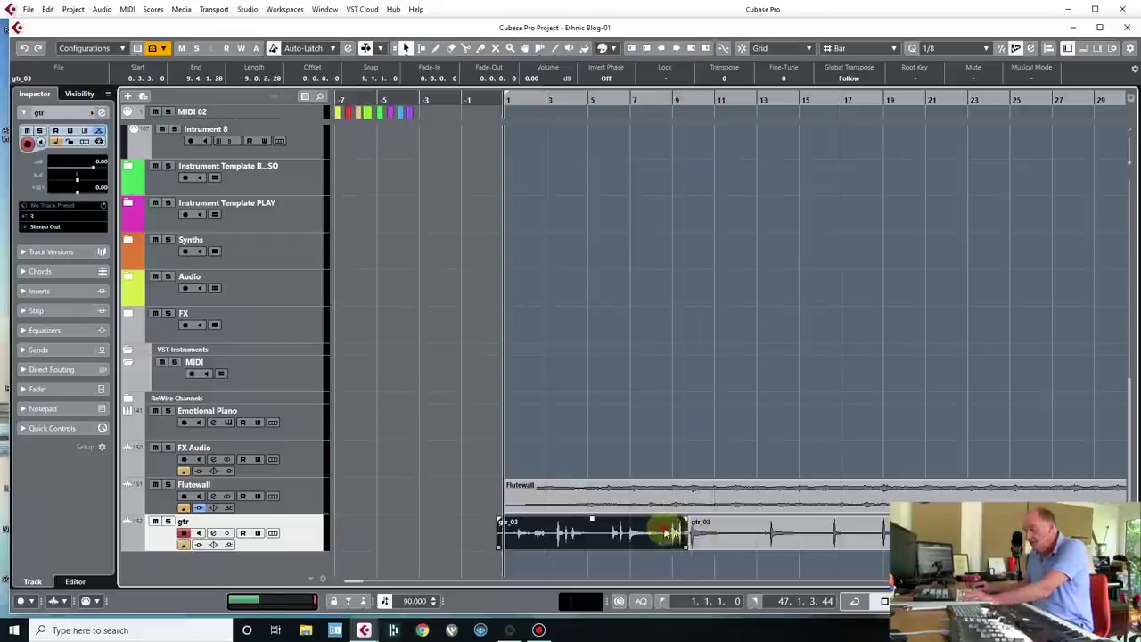
key("Delete")
left_click_drag(752, 530, 663, 553)
Split gtr_03 before its next hits at about bars 8.2, 11.2, 13.4 and 15.3, and delete everything after the last split.
key("3")
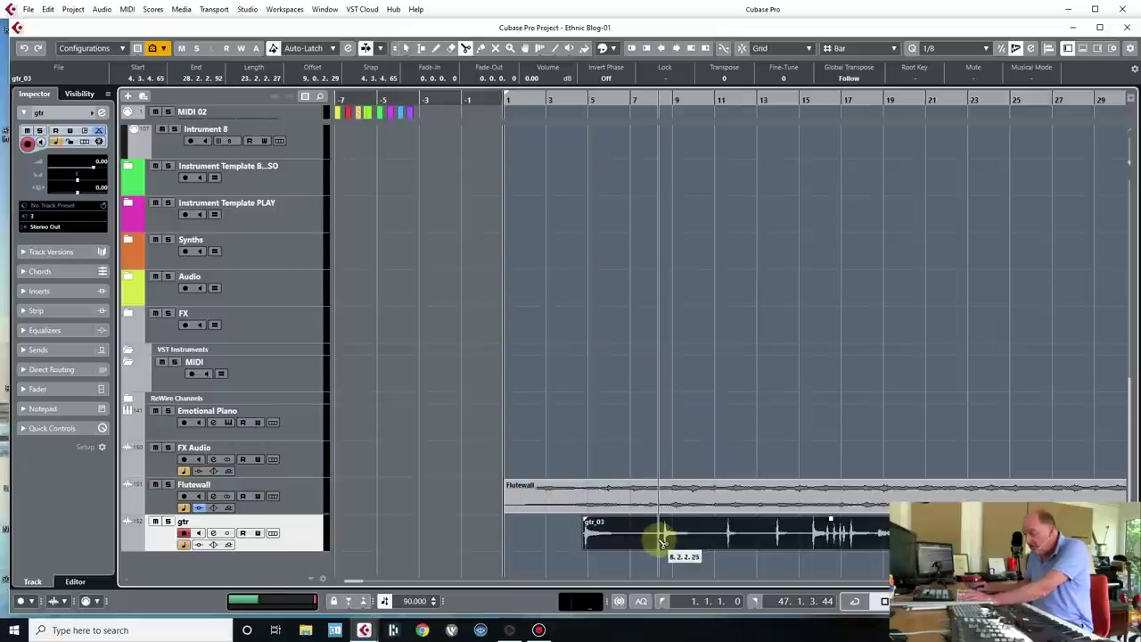
left_click(661, 537)
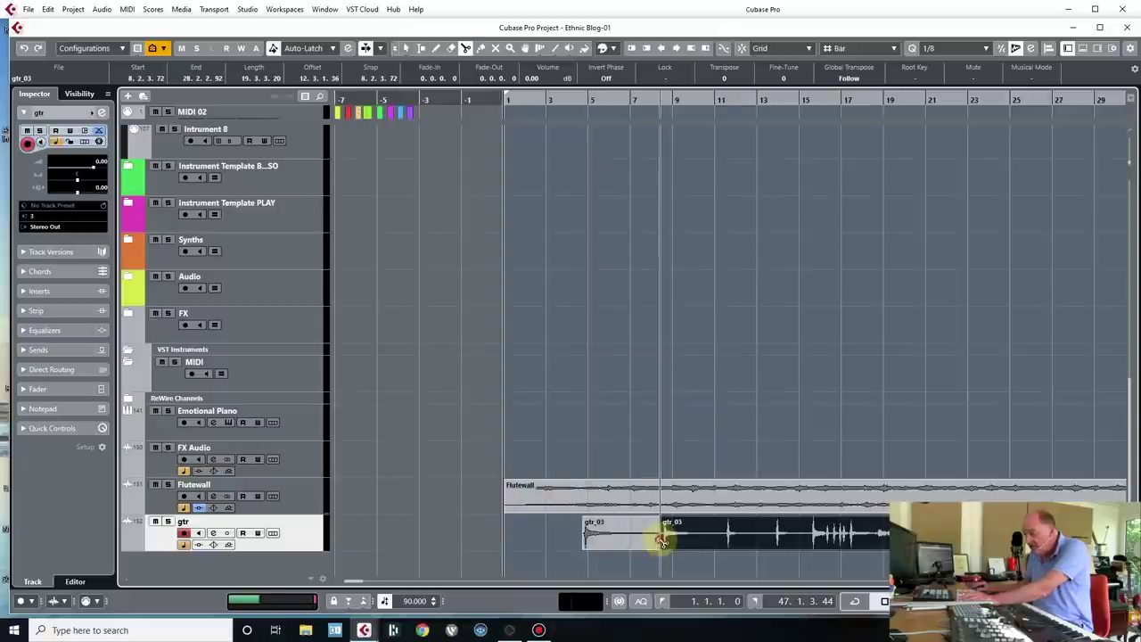
left_click(725, 538)
left_click(776, 538)
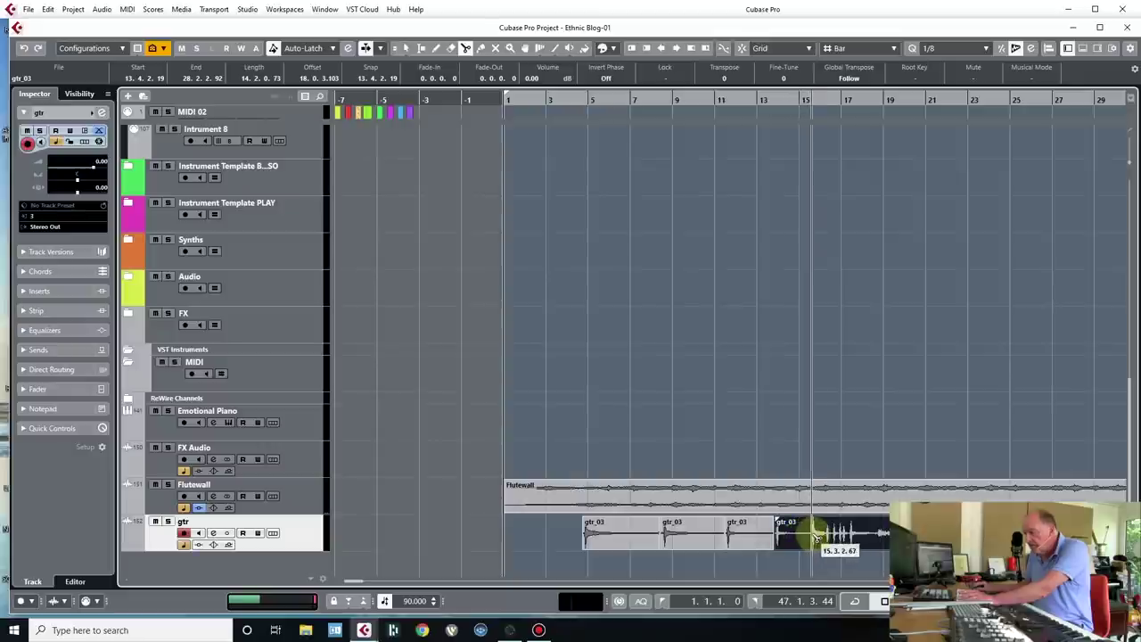
left_click(813, 538)
key("Delete")
Spread the second, third and fourth guitar slices apart to start at about bars 9, 12.3 and 15.4, and solo the gtr track.
key("1")
left_click_drag(798, 538, 832, 539)
mouse_move(748, 540)
left_mouse_down()
mouse_move(777, 539)
mouse_move(761, 539)
left_mouse_up()
left_click_drag(704, 536, 717, 537)
left_click_drag(836, 537, 844, 537)
left_click_drag(770, 533, 780, 533)
left_click(168, 523)
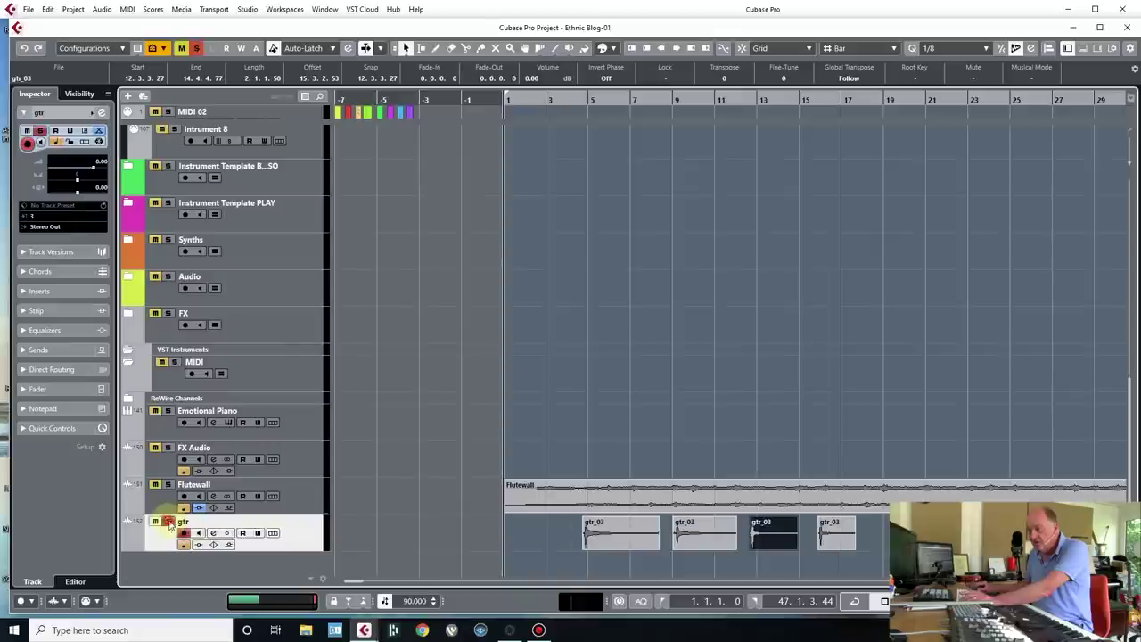
Add the mono C1 compressor as an insert on the gtr channel.
left_click(1082, 48)
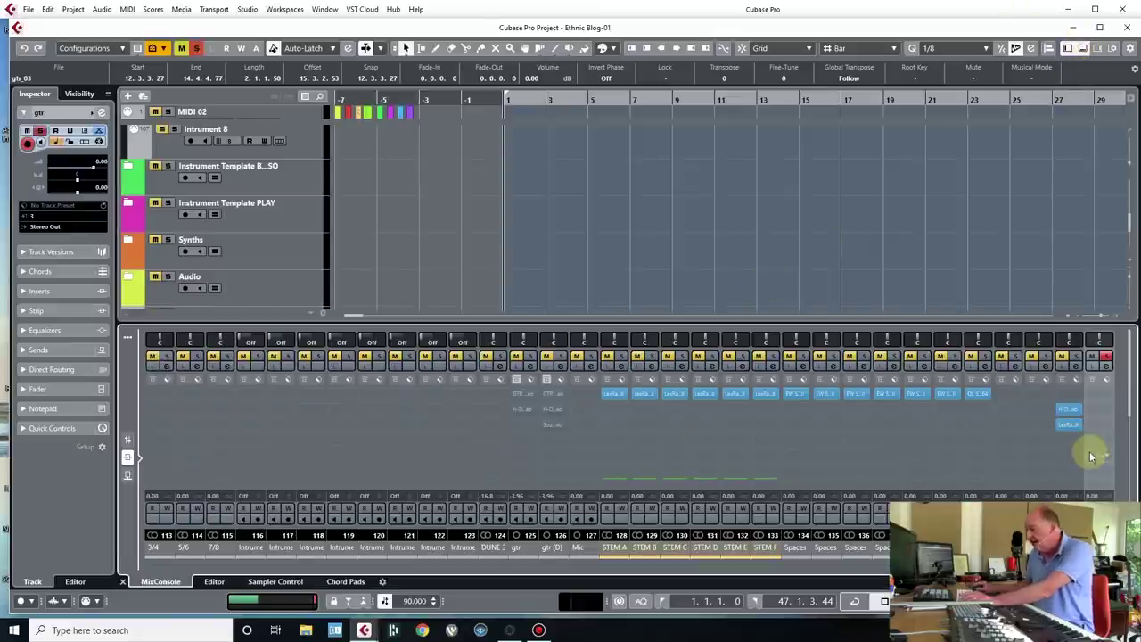
left_click(128, 475)
left_click(128, 459)
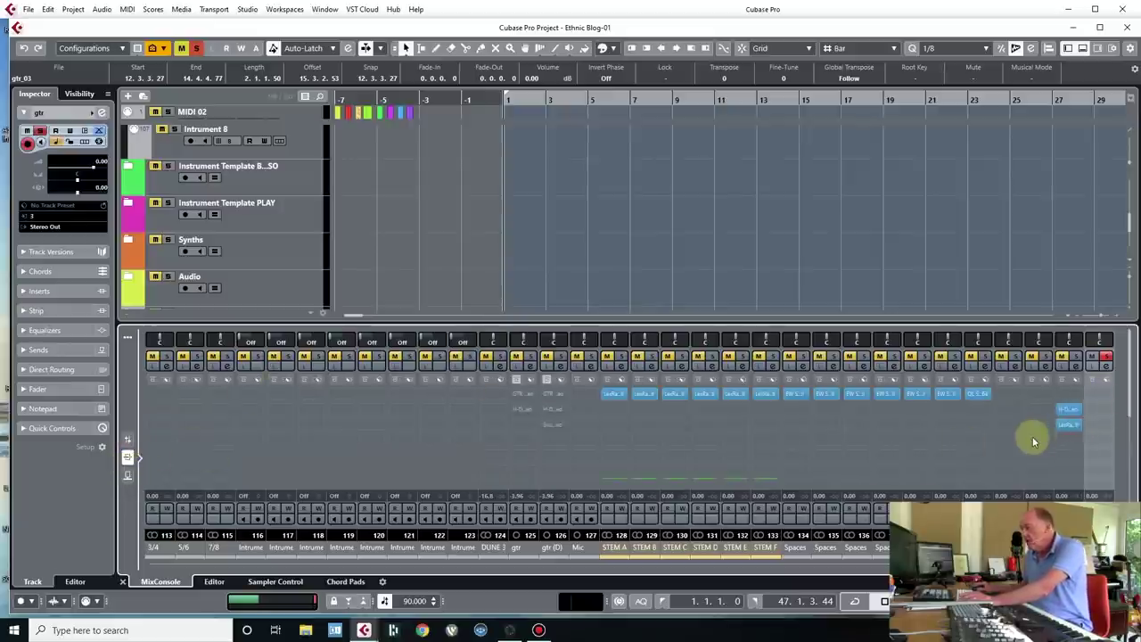
left_click(1104, 410)
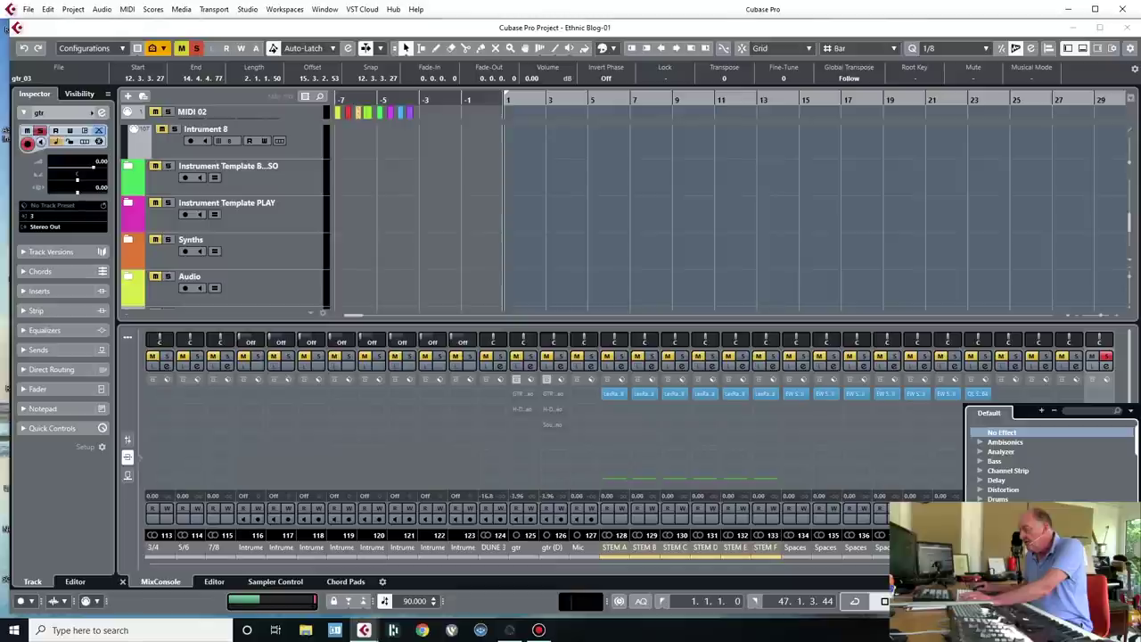
left_click(1017, 566)
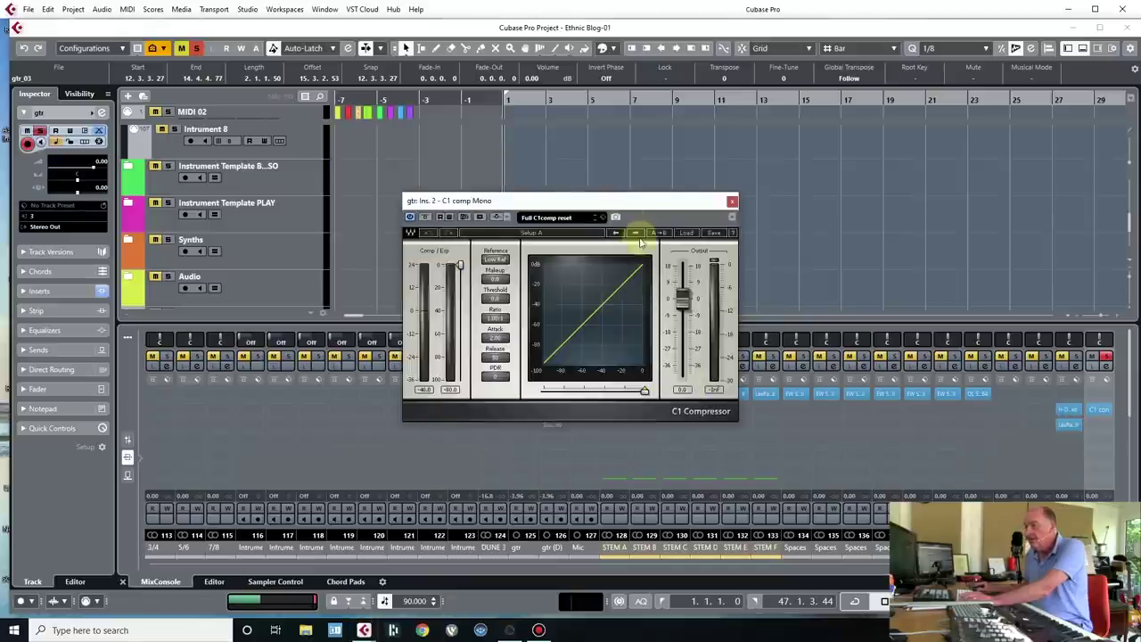
Load the Classic compressor preset and set the threshold to about -40, ratio to about 4.43:1 and attack to about 57.
left_click(686, 233)
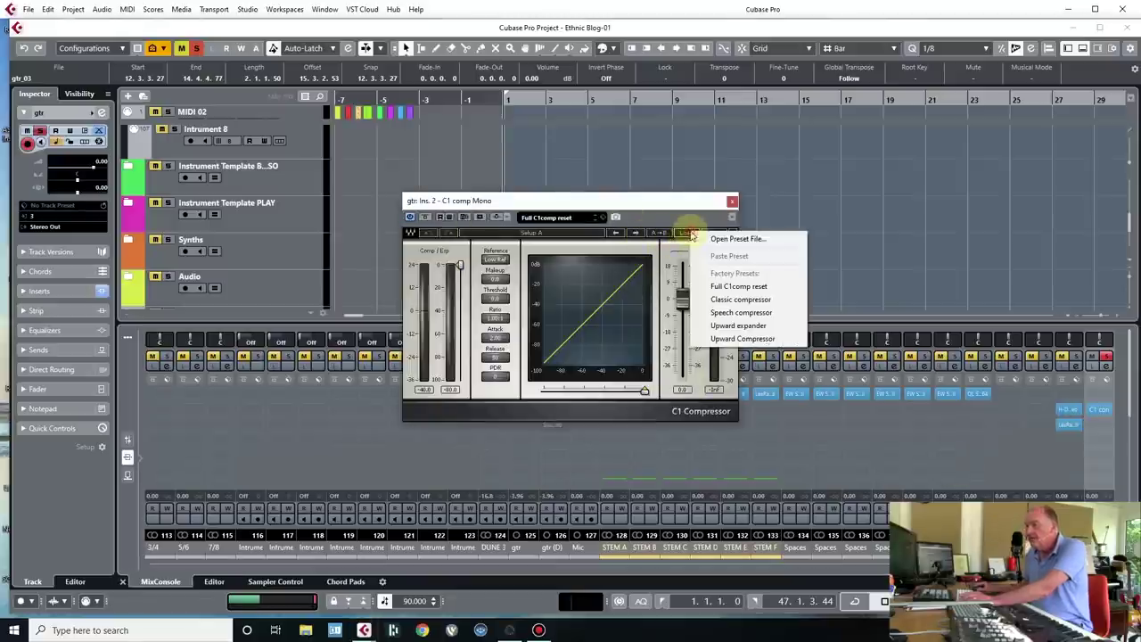
left_click(746, 299)
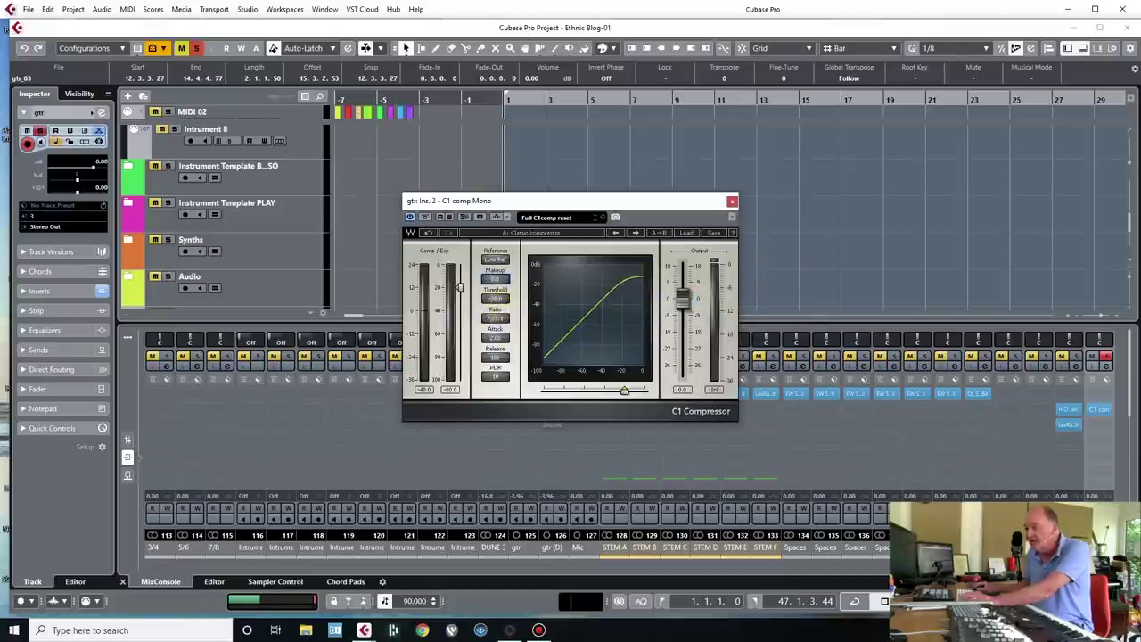
left_click_drag(495, 319, 495, 299)
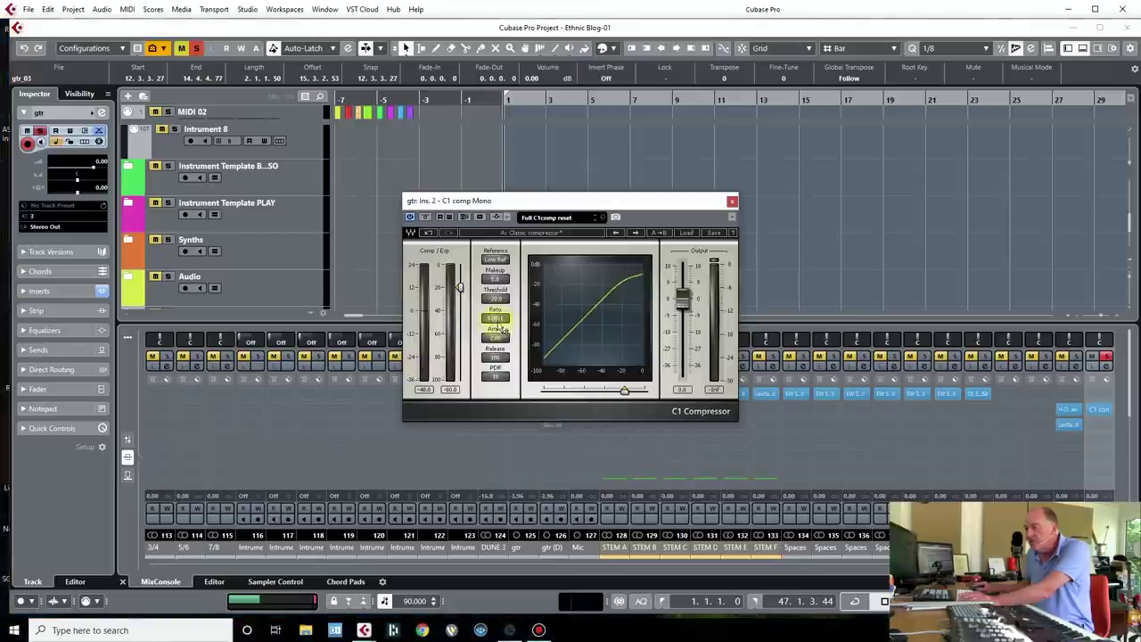
left_click_drag(495, 337, 495, 342)
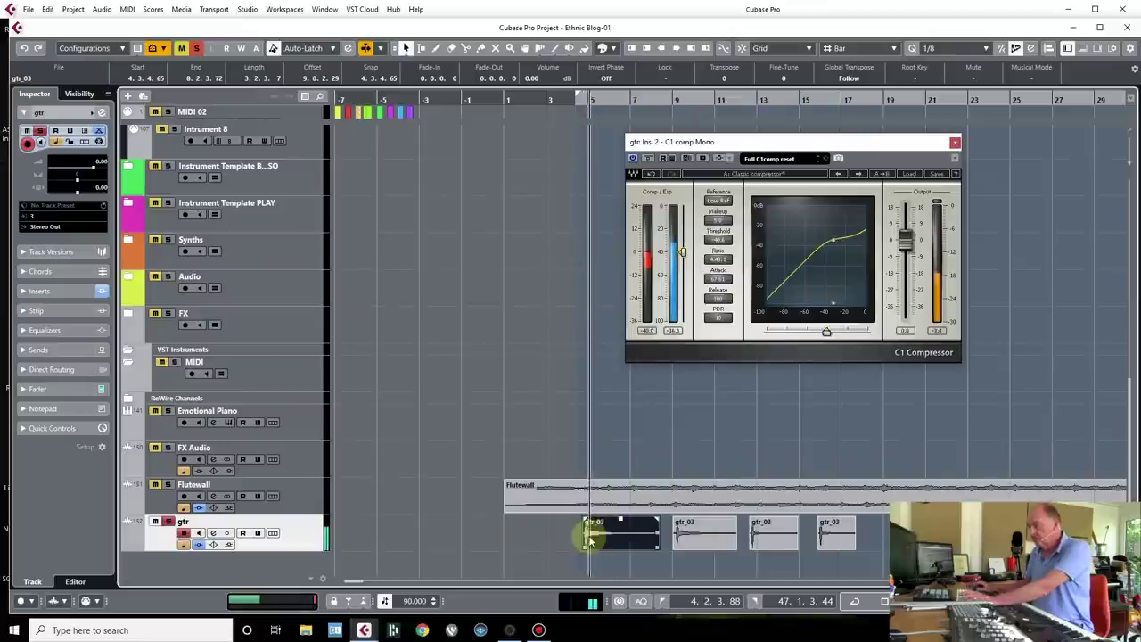
Trim the start of the first guitar slice to its hit at about bar 4.4.1, with snapping turned off.
key("h")
key("h")
key("h")
key("h")
key("h")
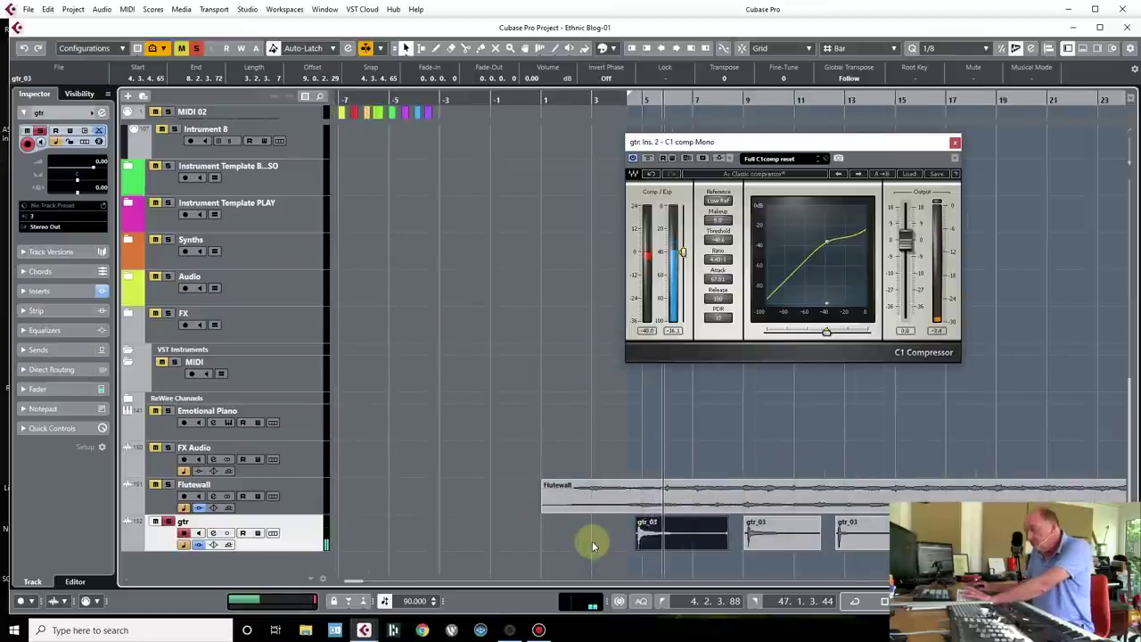
key("h")
key("h")
key("h")
key("h")
key("h")
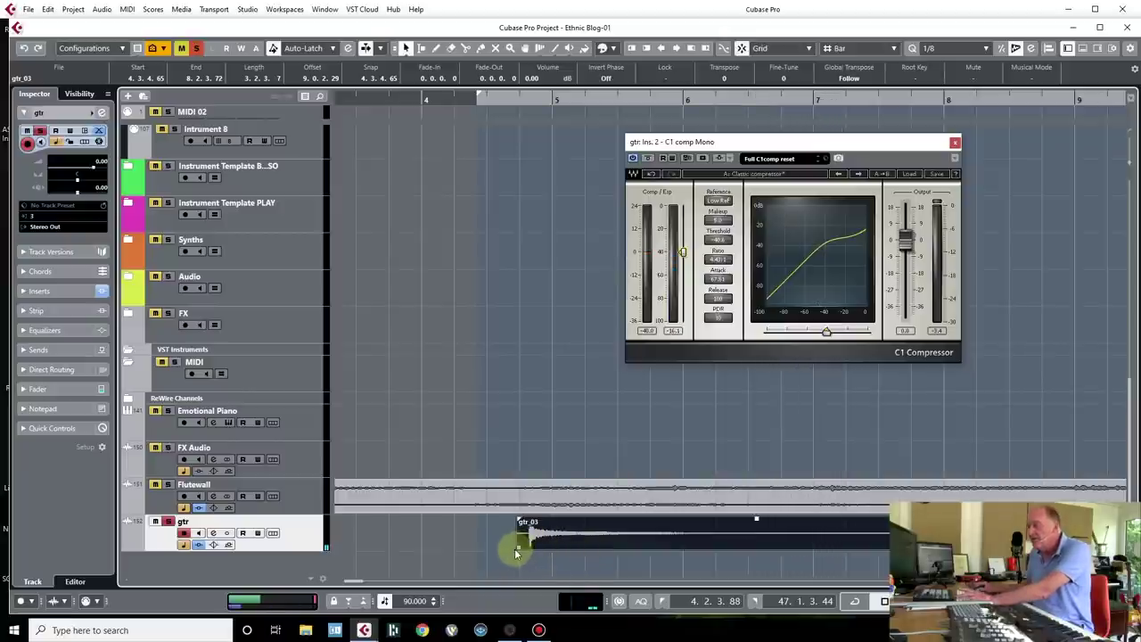
left_click_drag(519, 549, 518, 548)
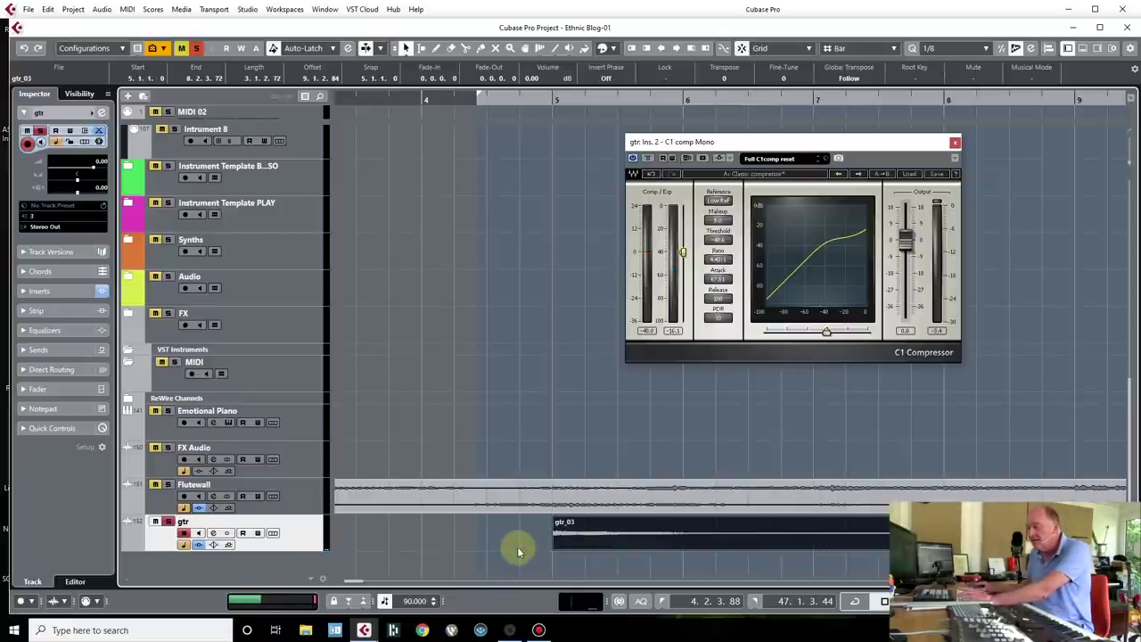
key("ctrl+z")
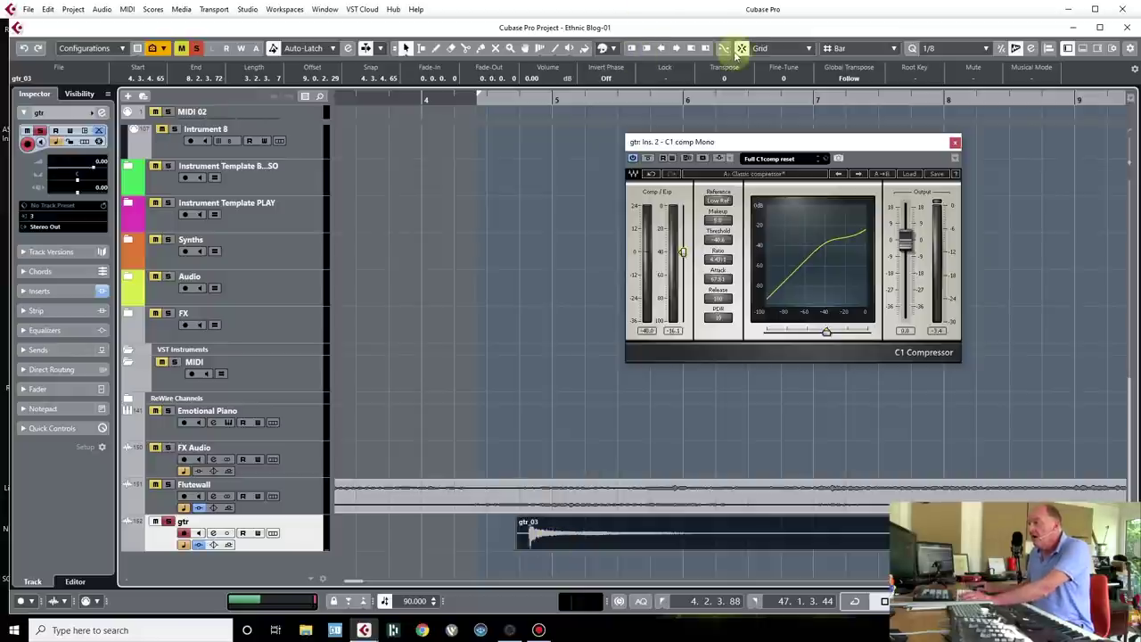
left_click_drag(516, 549, 529, 546)
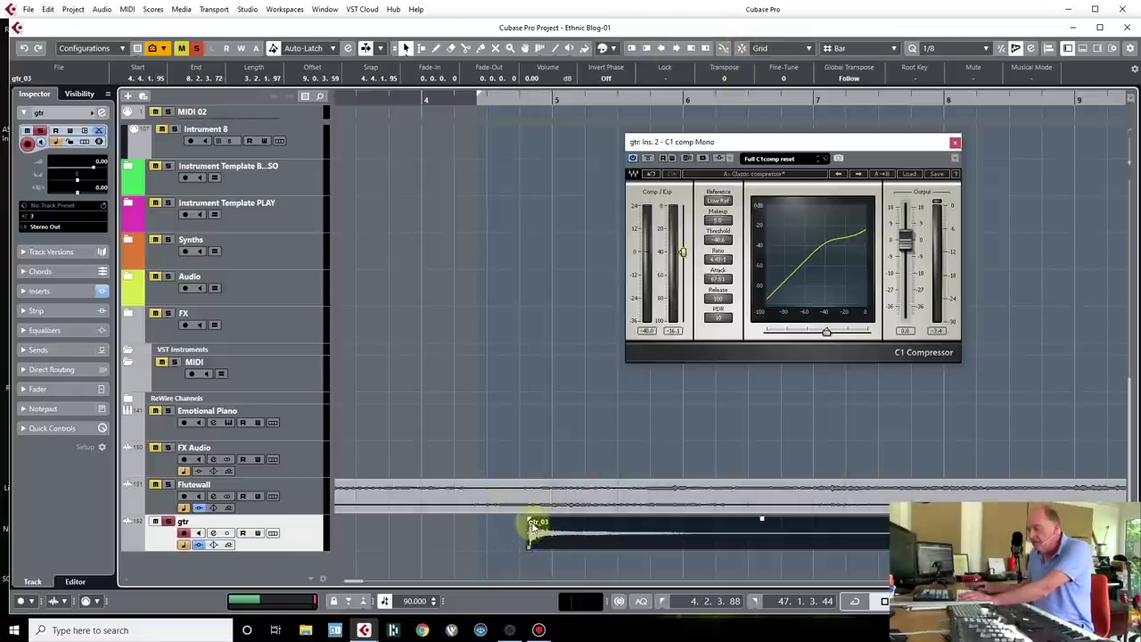
Clear the third and fourth guitar slices away to about bar 53 and move the second slice to start at about bar 15.
key("g")
key("g")
key("g")
key("g")
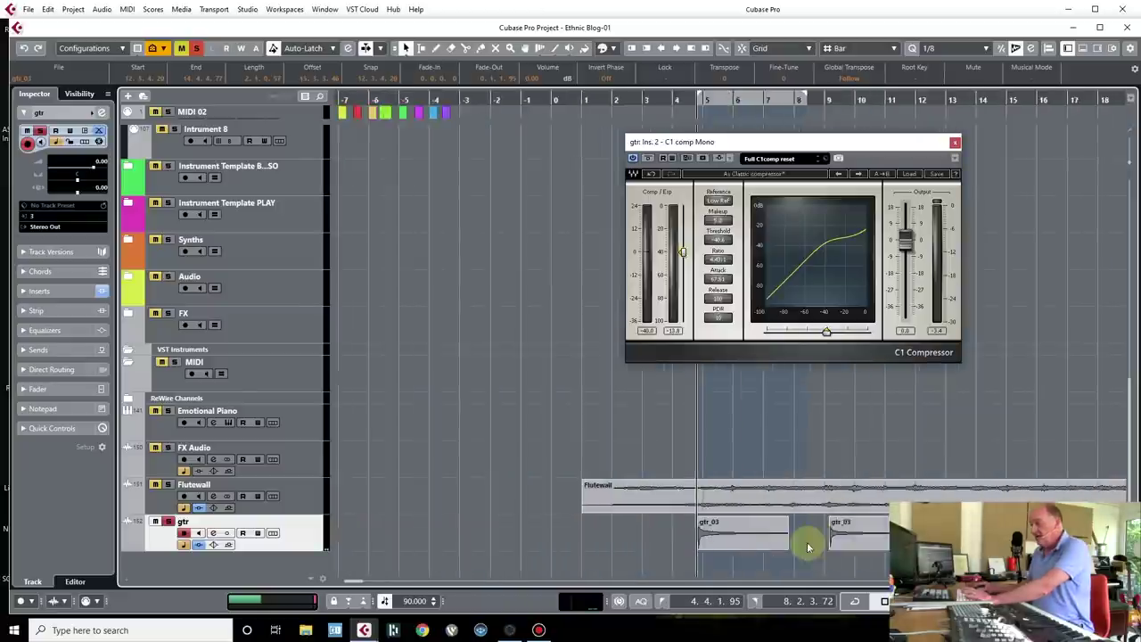
key("g")
key("Delete")
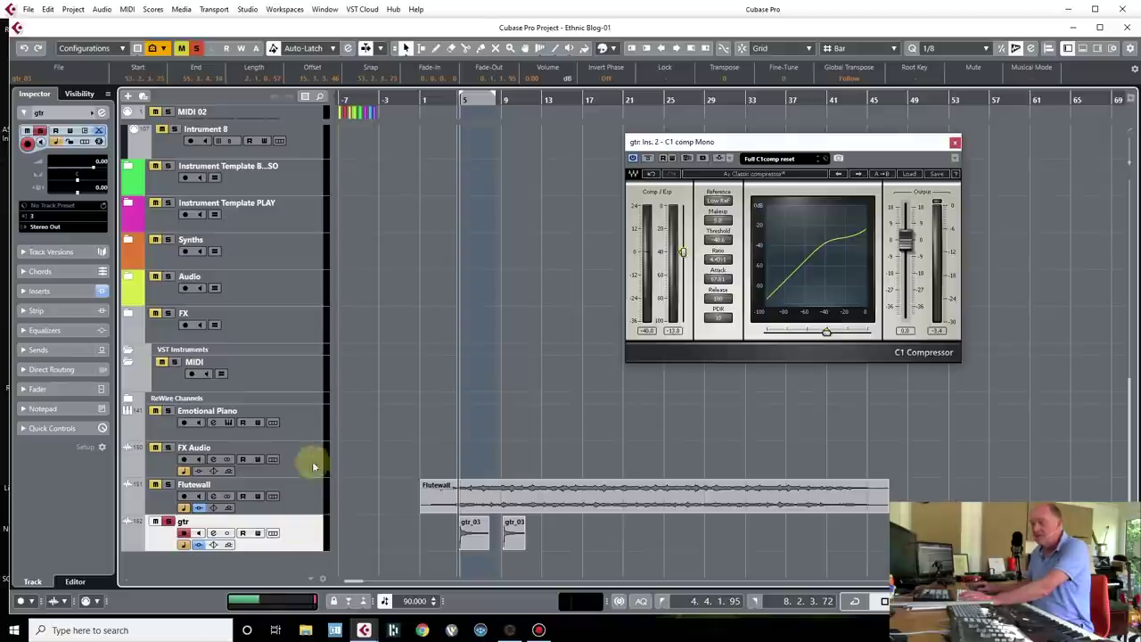
left_click(511, 539)
left_click_drag(513, 533, 573, 535)
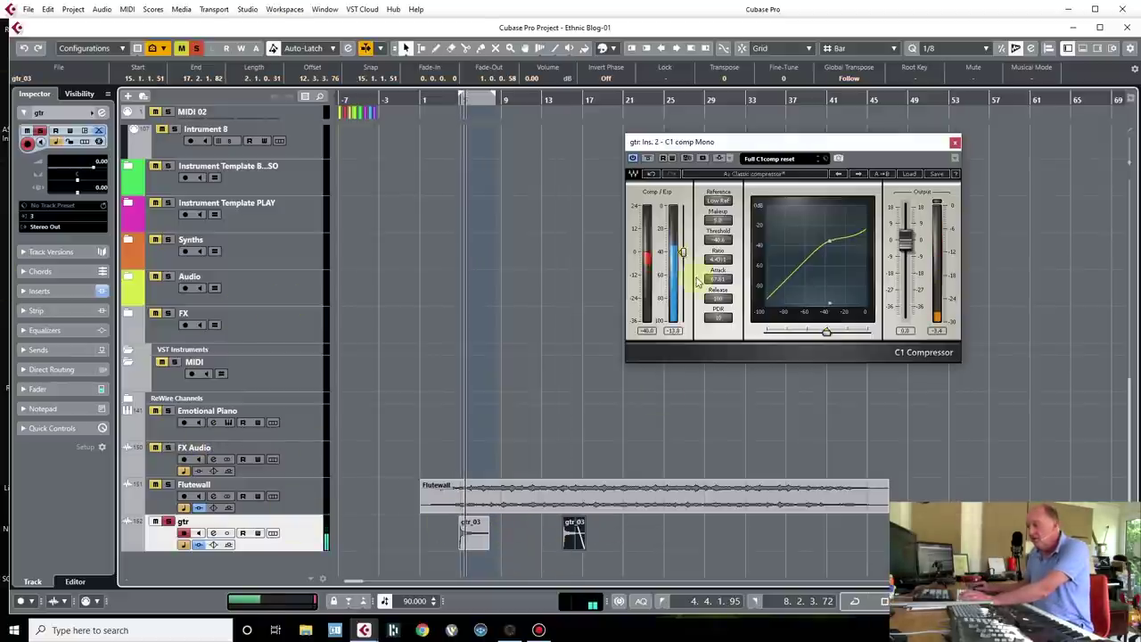
Shorten the C1 compressor's attack to about 13.65 and audition the guitar slice at bar 15.
left_click_drag(722, 279, 722, 300)
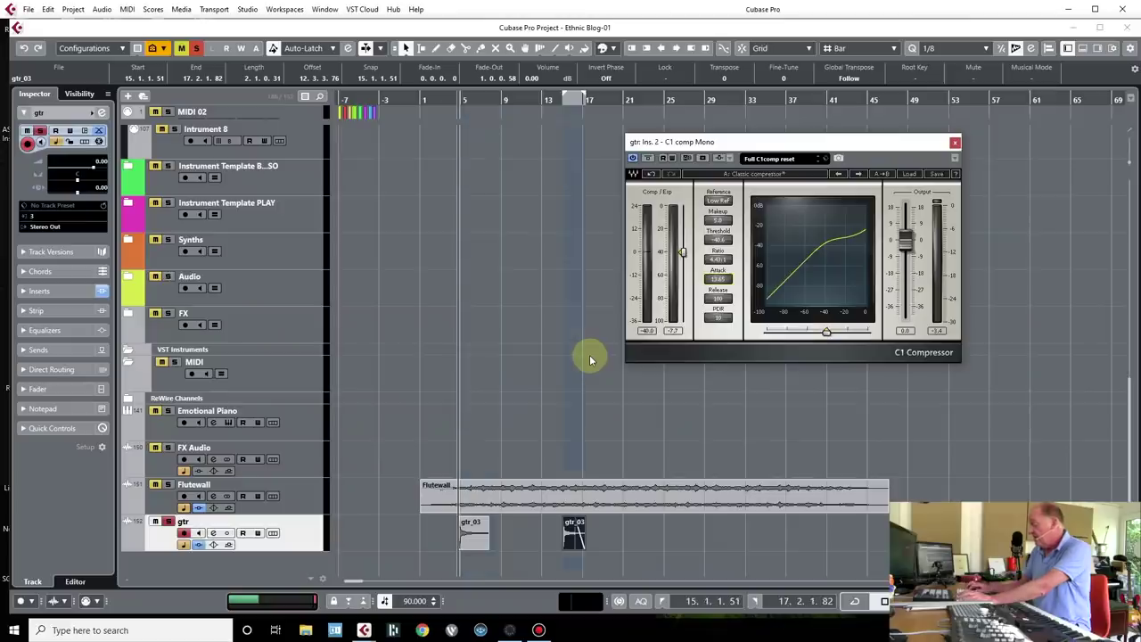
key("space")
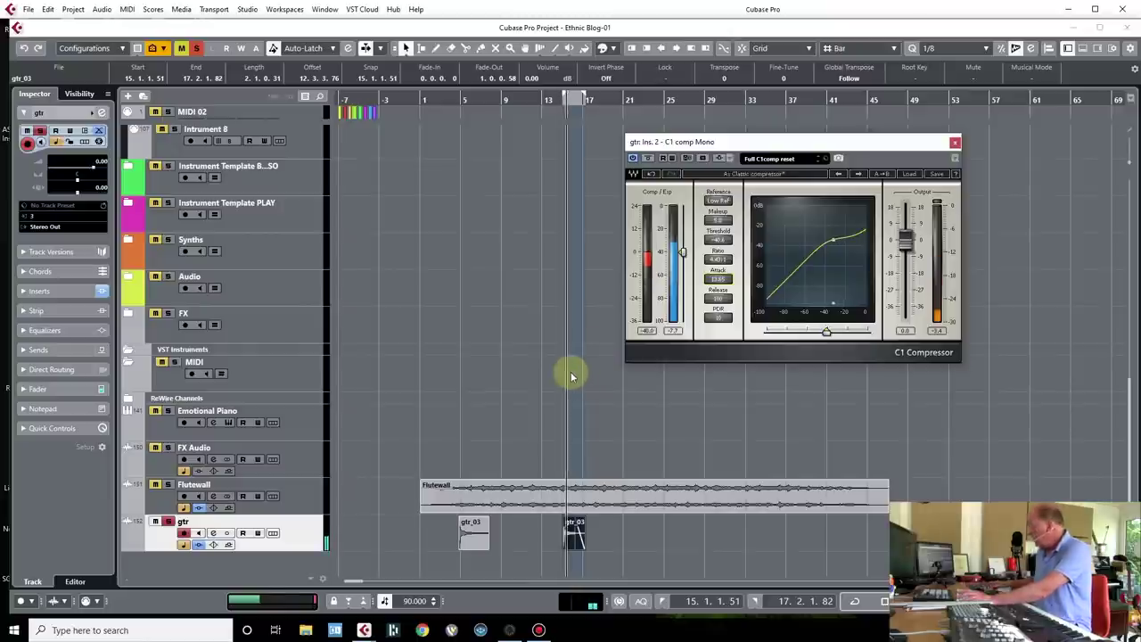
key("space")
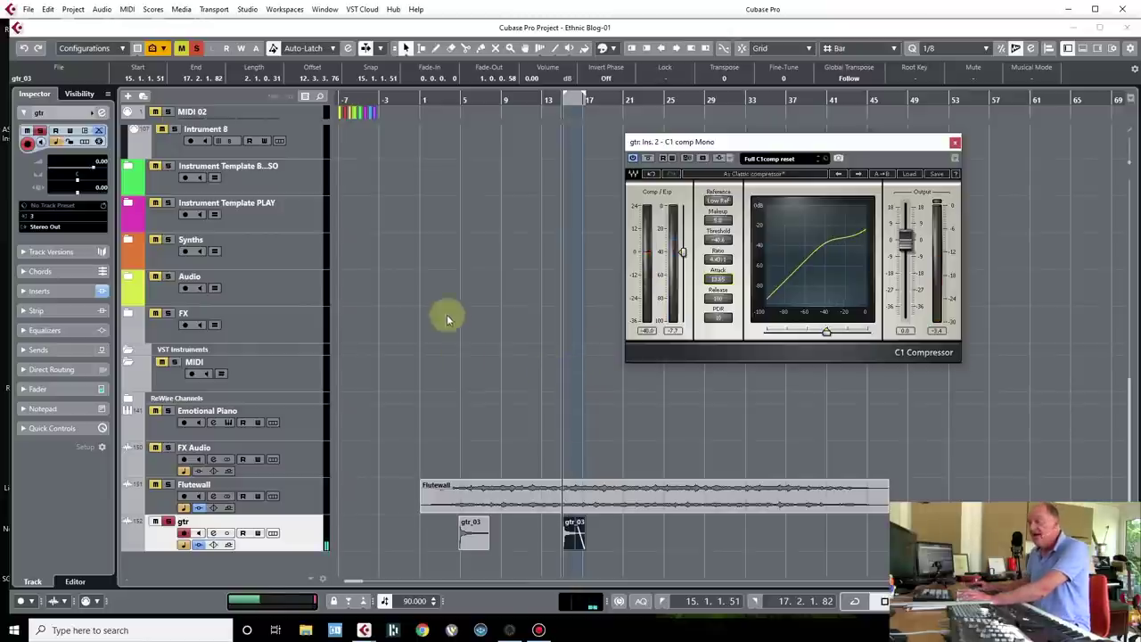
Copy the delay and reverb inserts from the Flutewall channel to the Gtr channel during playback.
left_click(1081, 49)
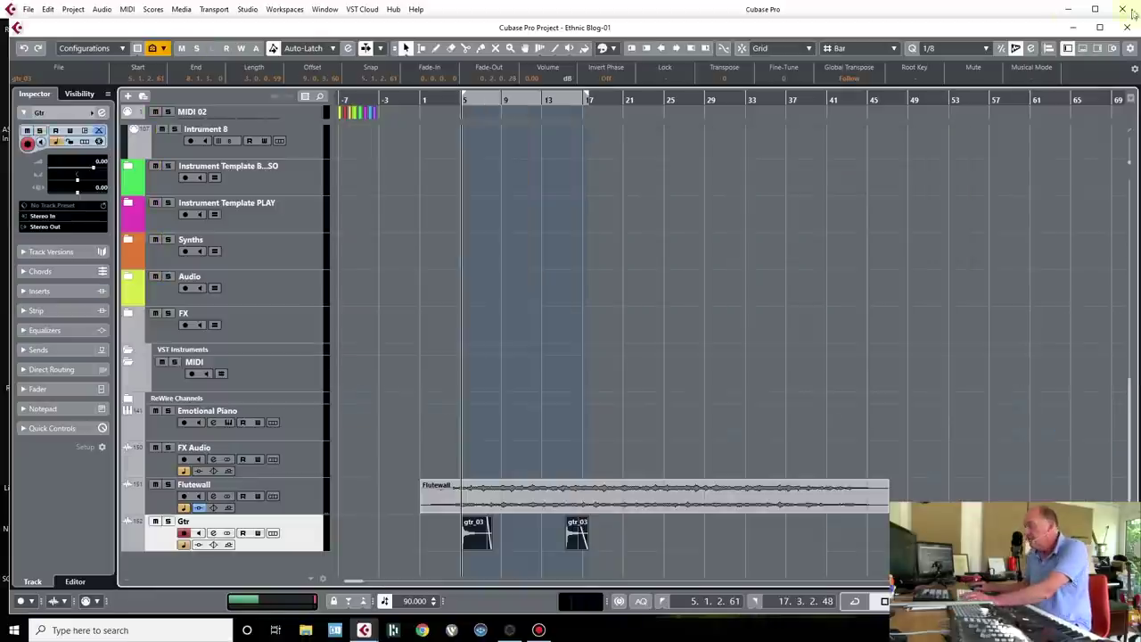
left_click(1082, 51)
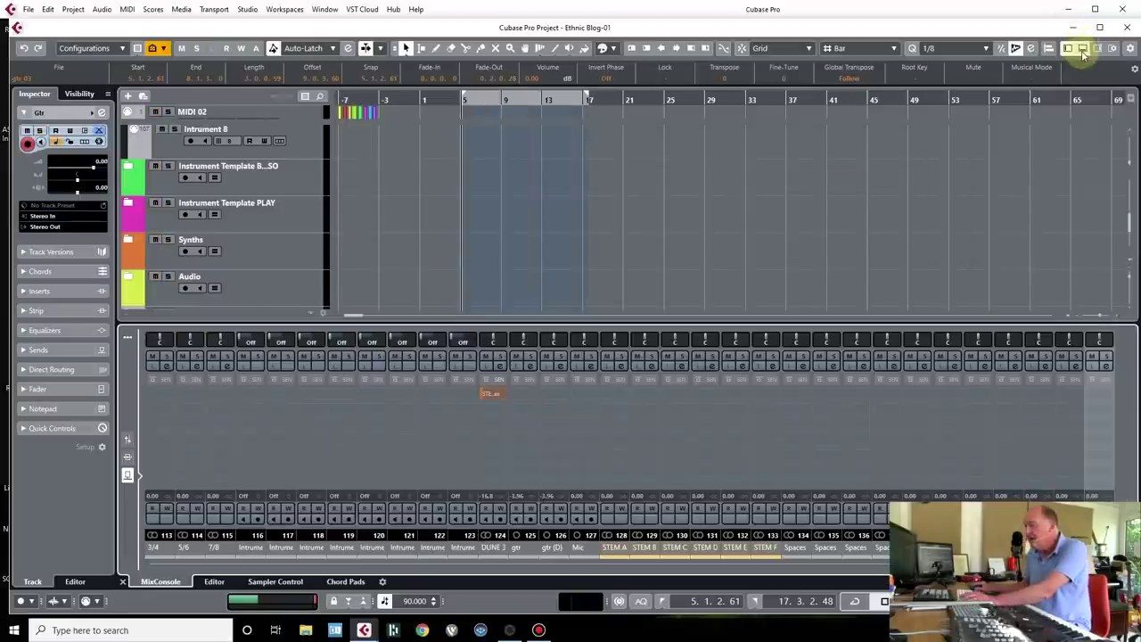
key("space")
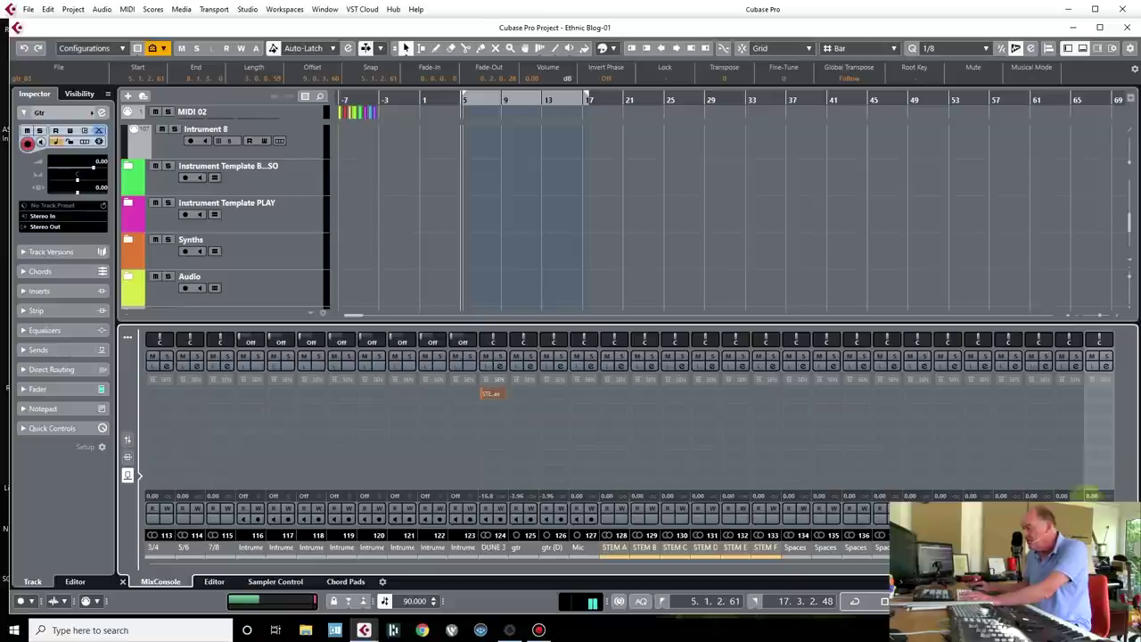
left_click(1110, 396)
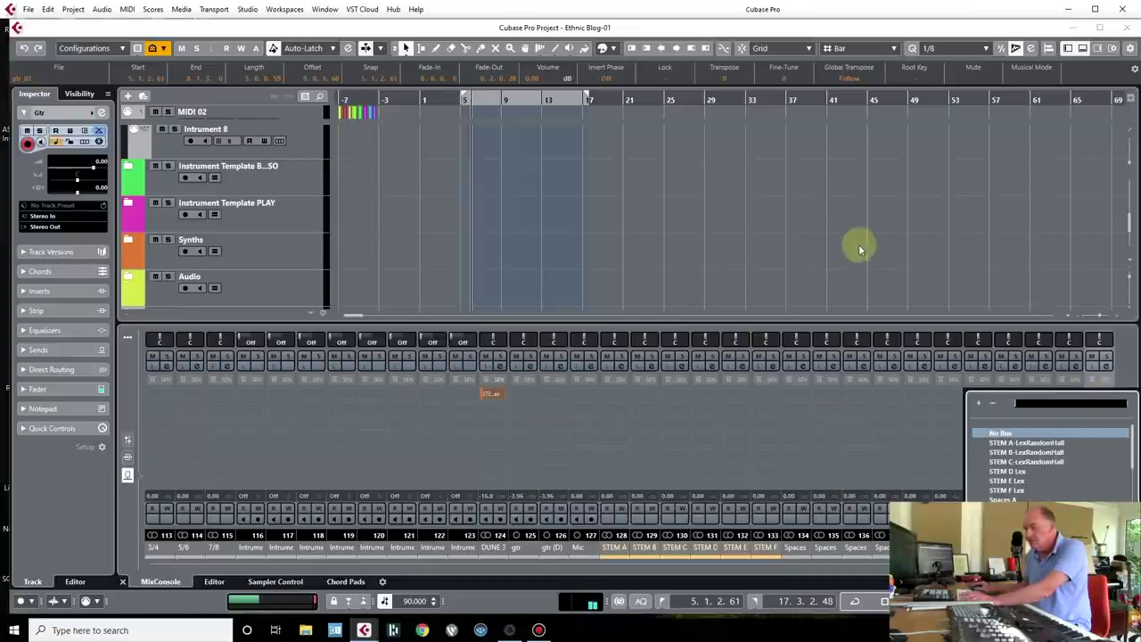
left_click(130, 459)
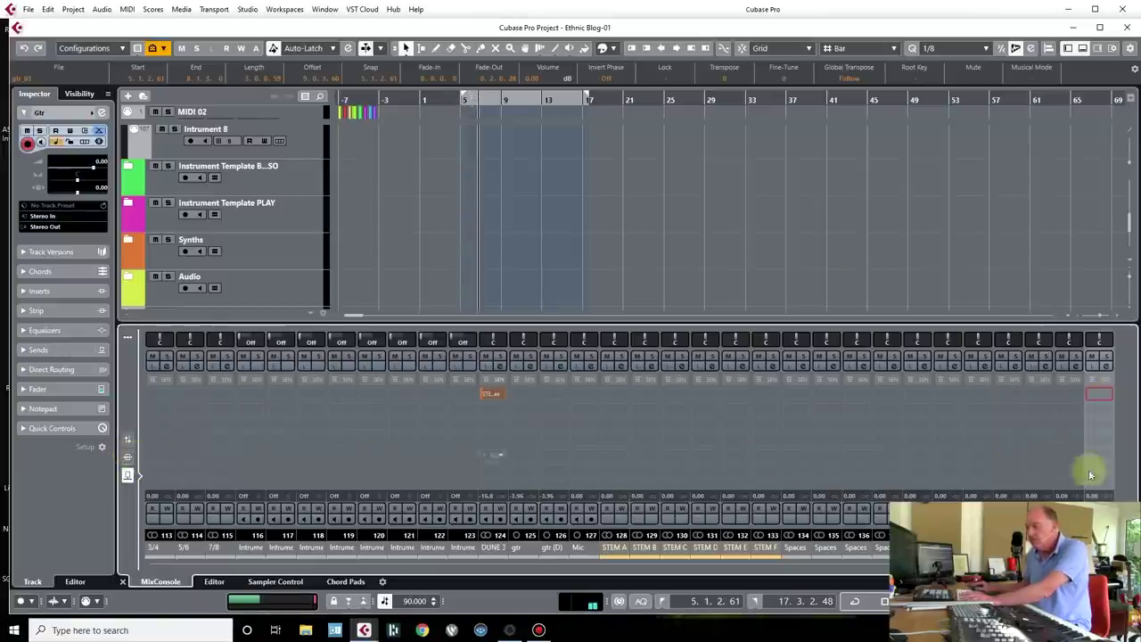
left_click(130, 458)
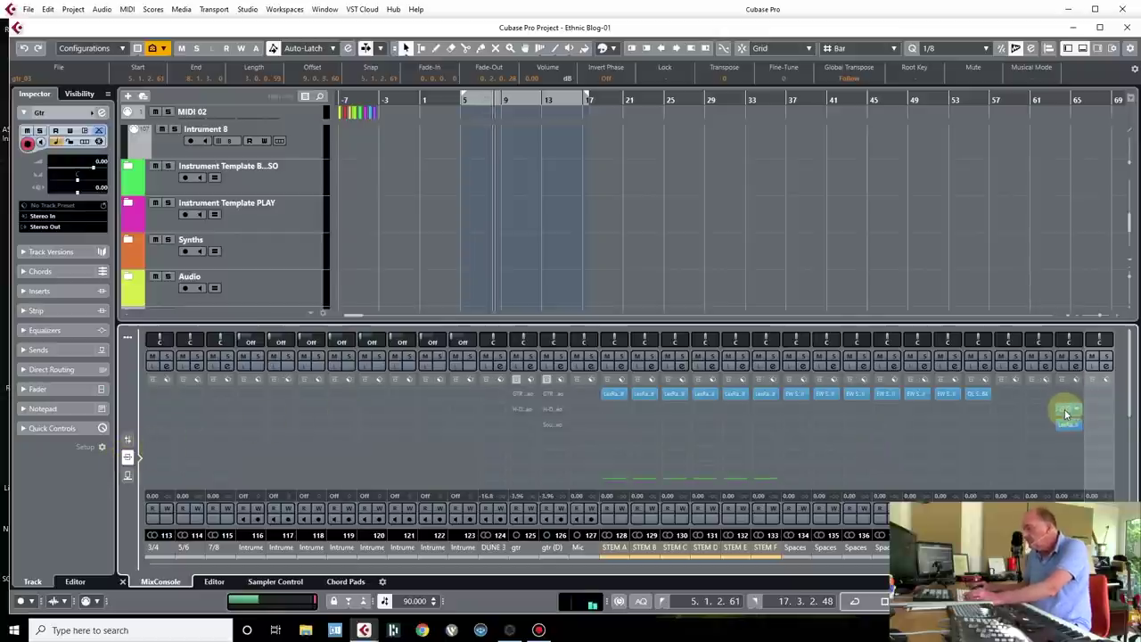
mouse_move(1071, 429)
left_mouse_down()
mouse_move(1098, 429)
mouse_move(1087, 422)
left_mouse_up()
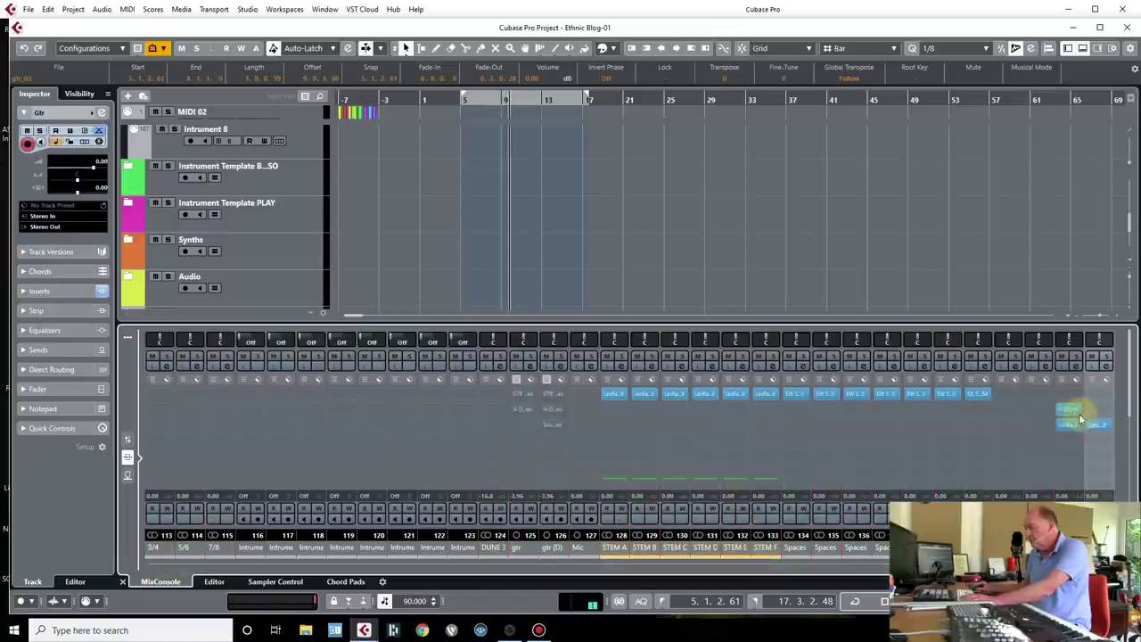
left_click_drag(1071, 412, 1110, 414)
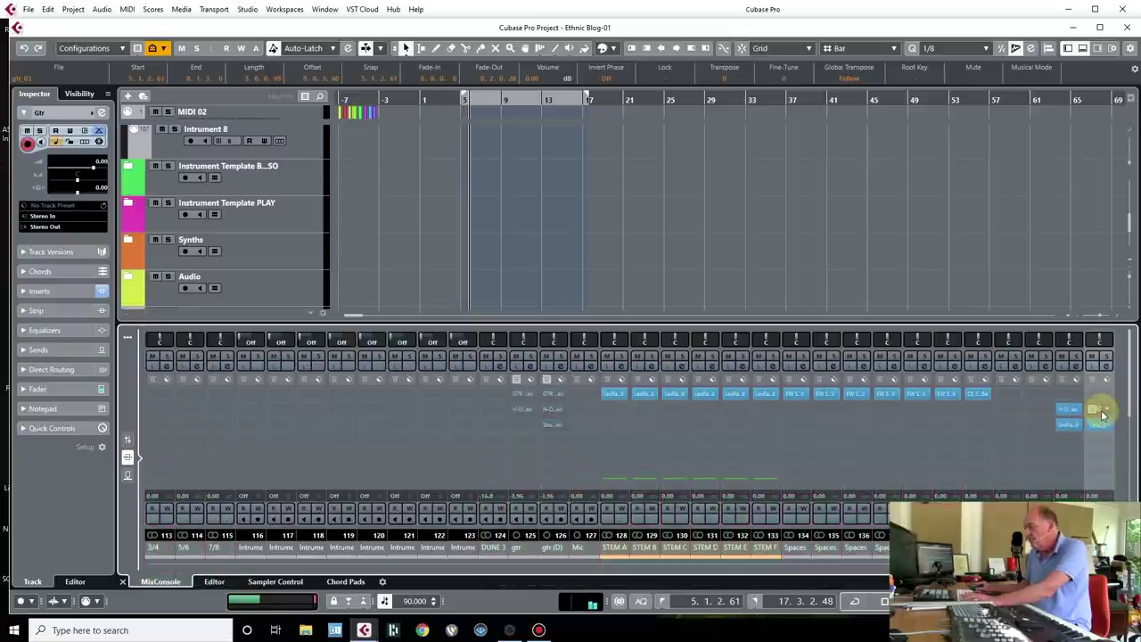
Move the guitar slices to start just before bar 11 and copy them into eight slices running to about bar 44.
left_click(123, 582)
left_click(572, 532)
left_click_drag(572, 535, 650, 542)
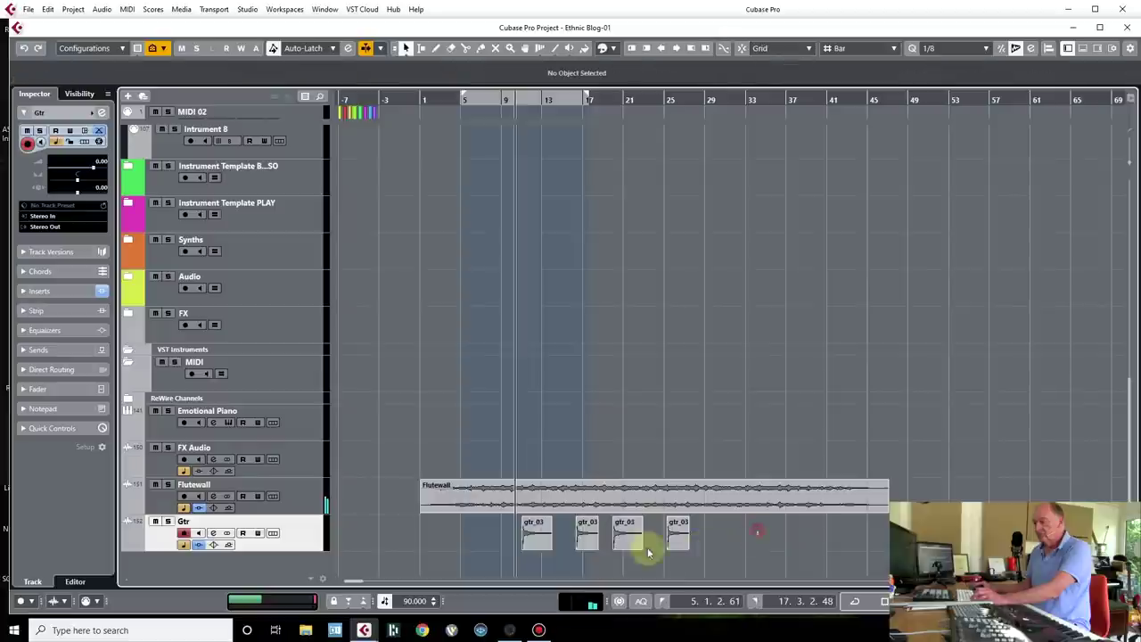
left_click_drag(530, 535, 705, 537)
Duplicate the Gtr track and reverse all the guitar slices on the duplicate.
right_click(301, 527)
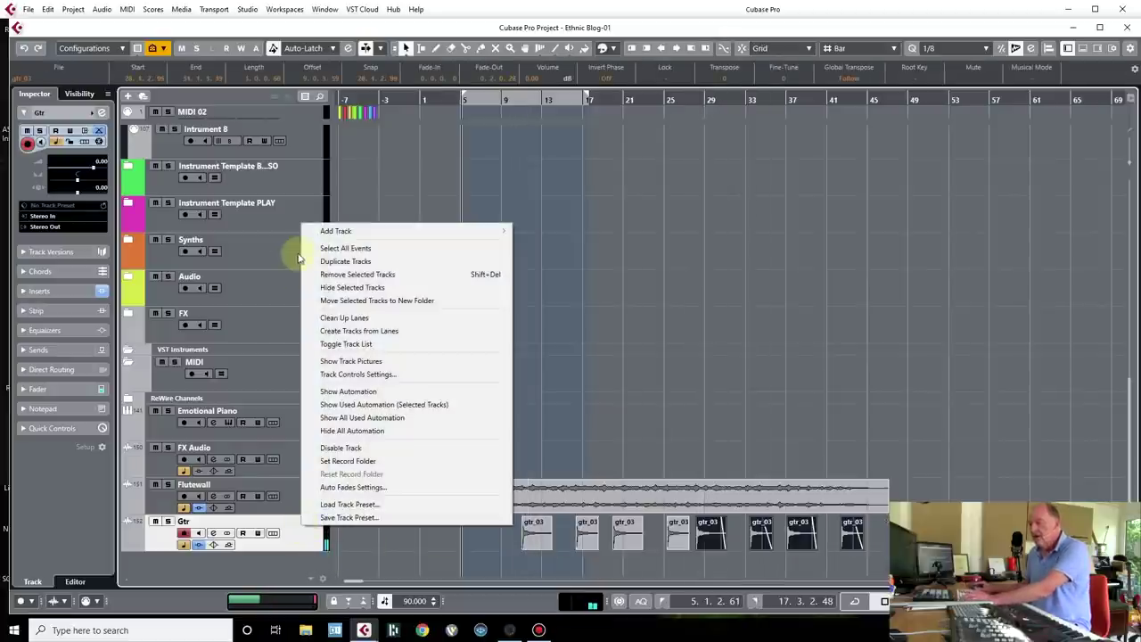
left_click(340, 264)
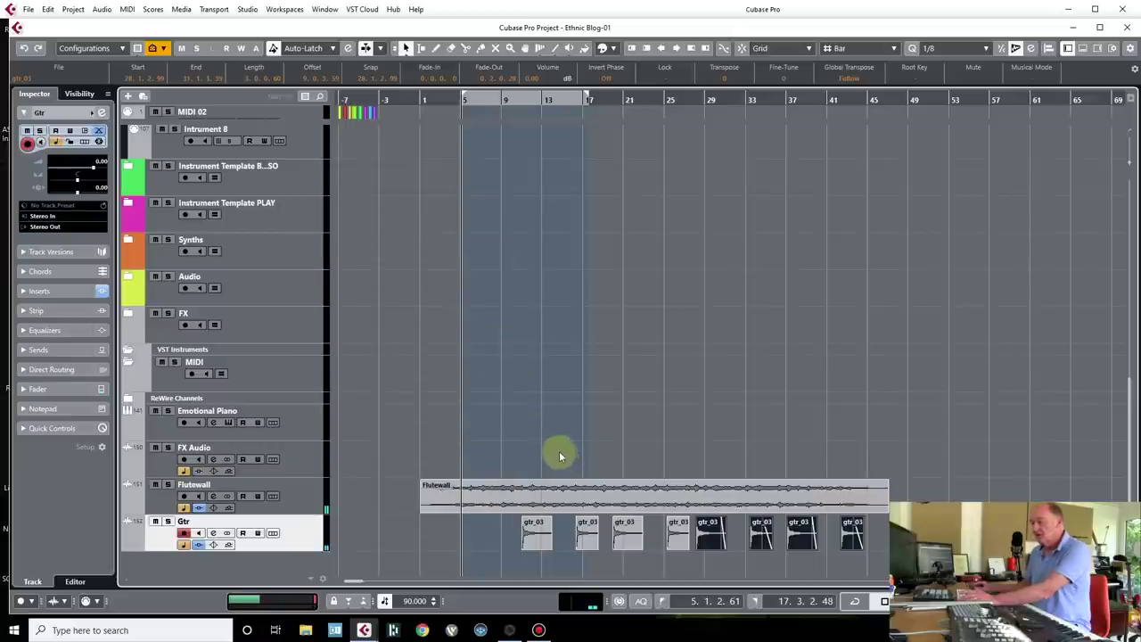
scroll(647, 456, "down", 1)
left_click_drag(878, 529, 443, 567)
key("ctrl+r")
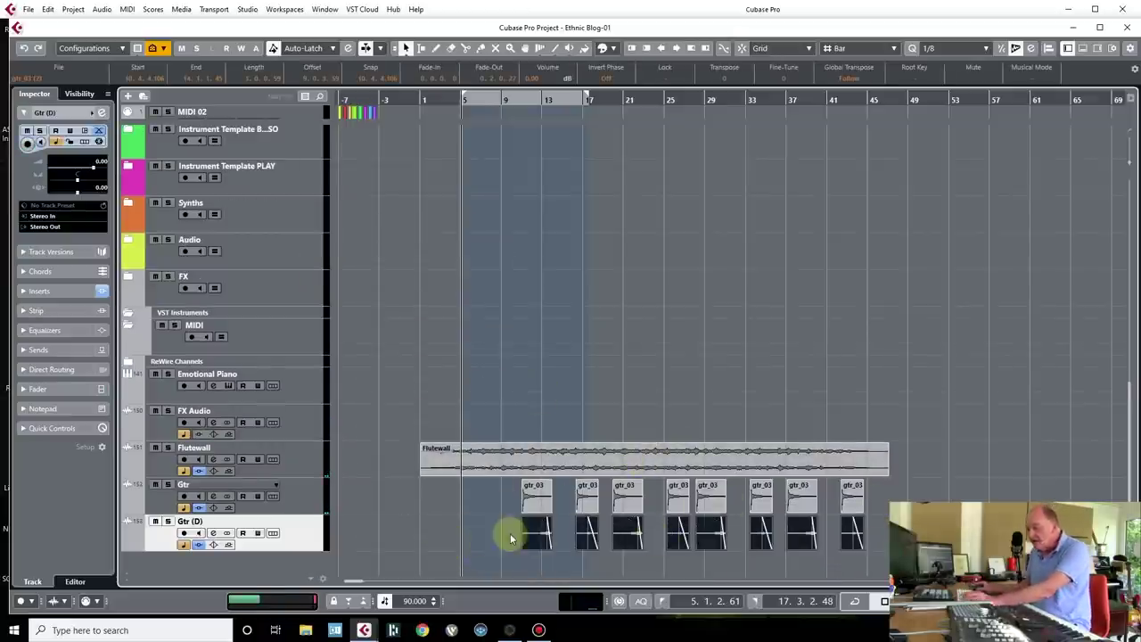
Shift the reversed slices on Gtr (D) to start at about bar 13 and lower their volume to about -5.58 dB.
left_click_drag(539, 521, 559, 527)
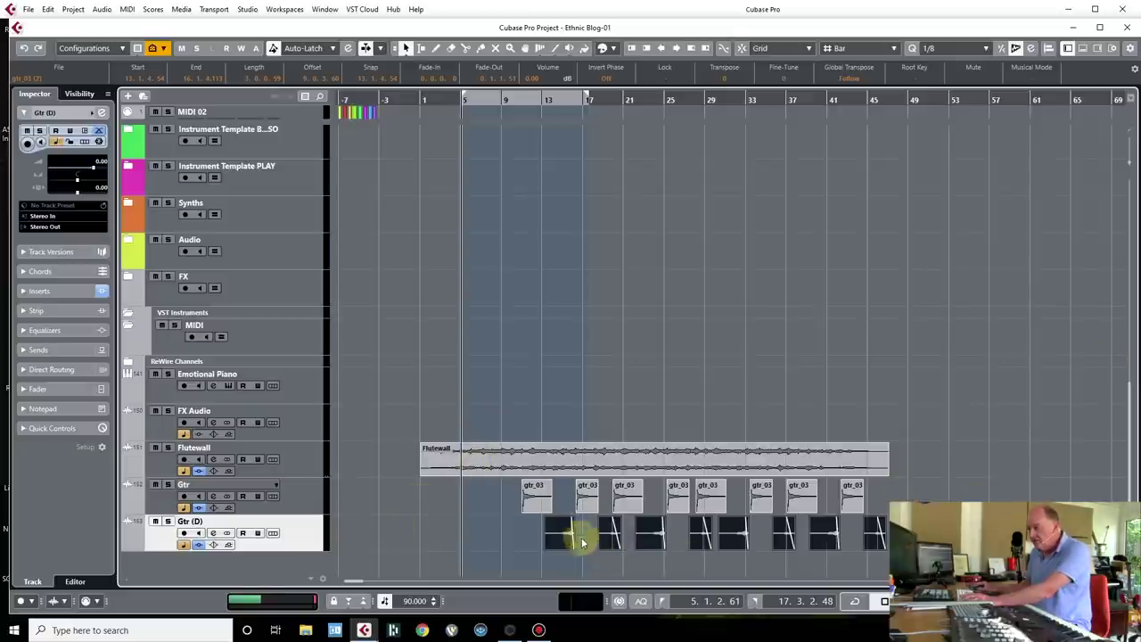
left_click_drag(557, 522, 560, 522)
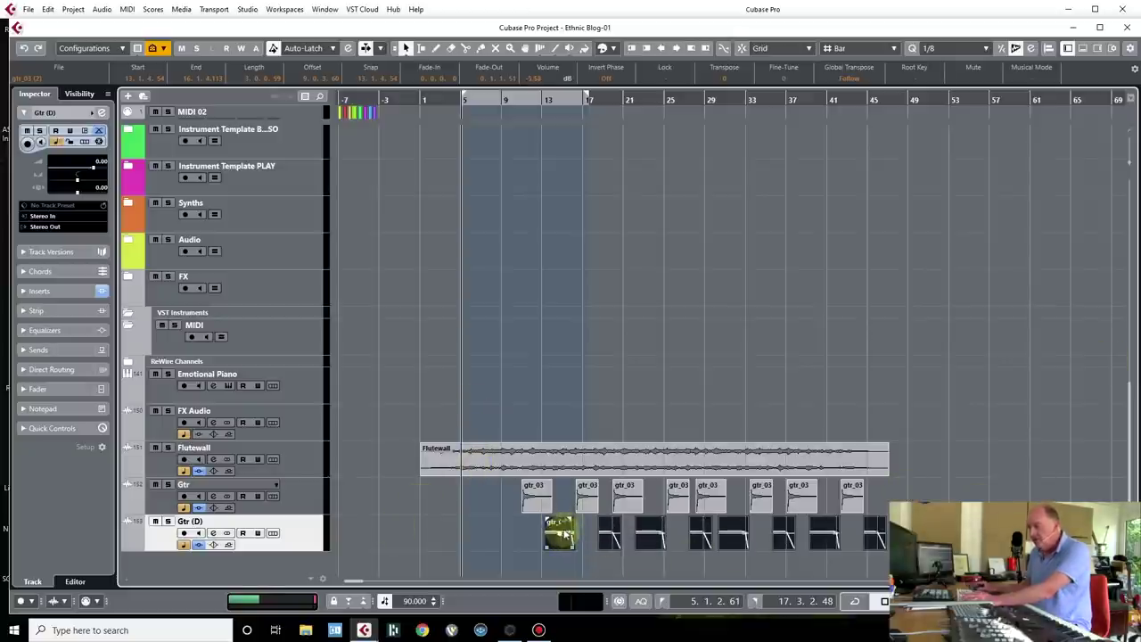
Play the arrangement from about bar 10 and lower the Gtr track's volume to -3.35 dB.
key("space")
left_click(515, 97)
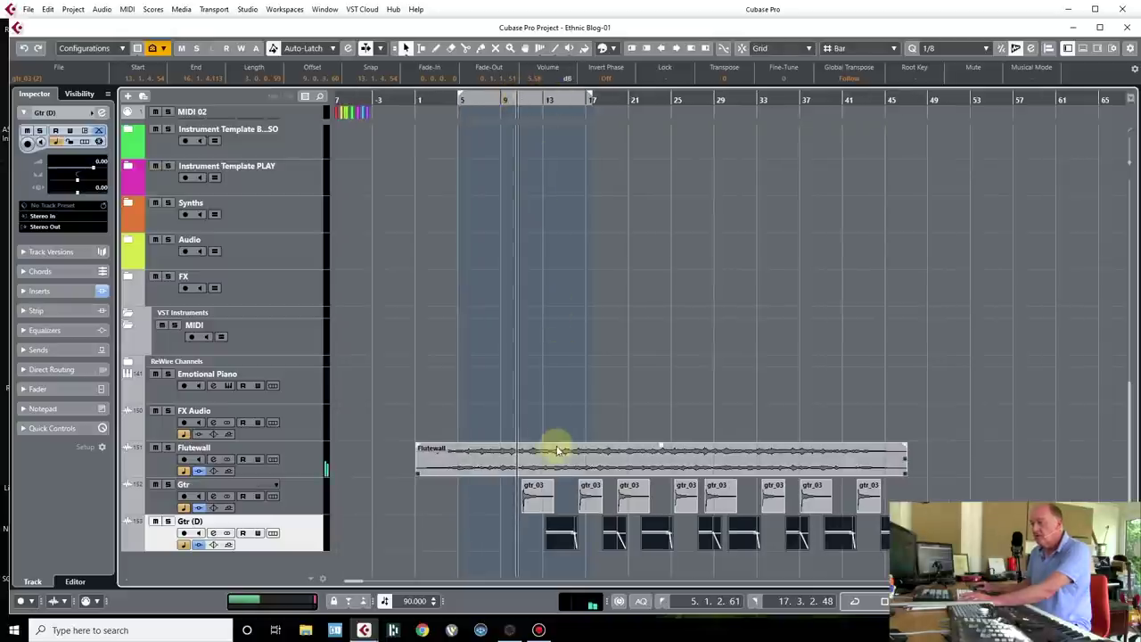
left_click(306, 500)
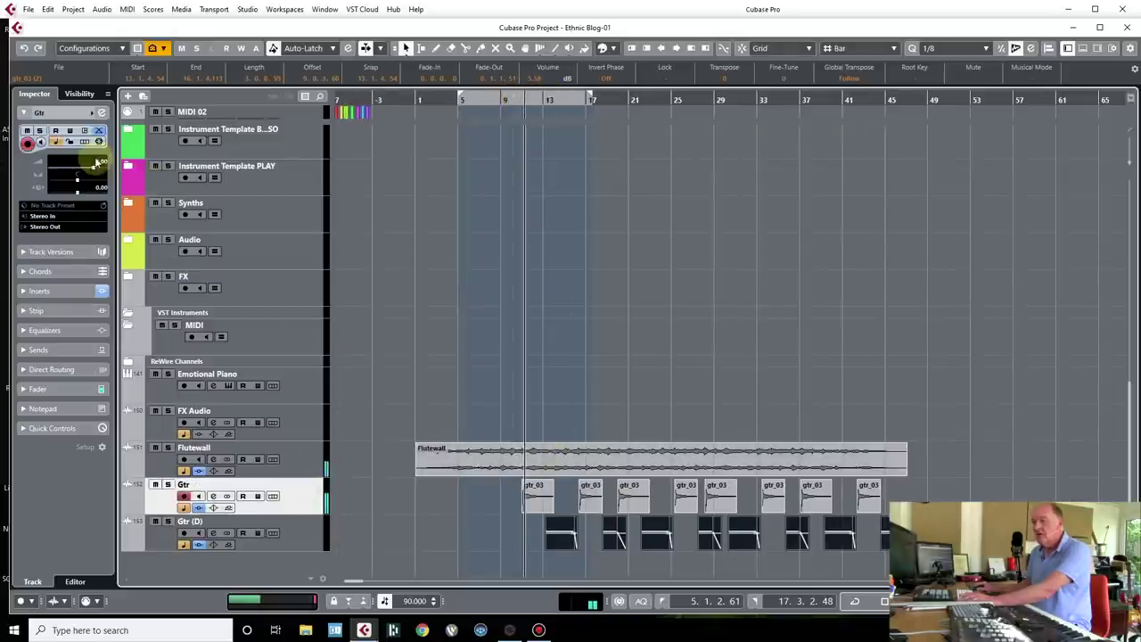
mouse_move(90, 169)
left_mouse_down()
mouse_move(75, 170)
mouse_move(86, 171)
left_mouse_up()
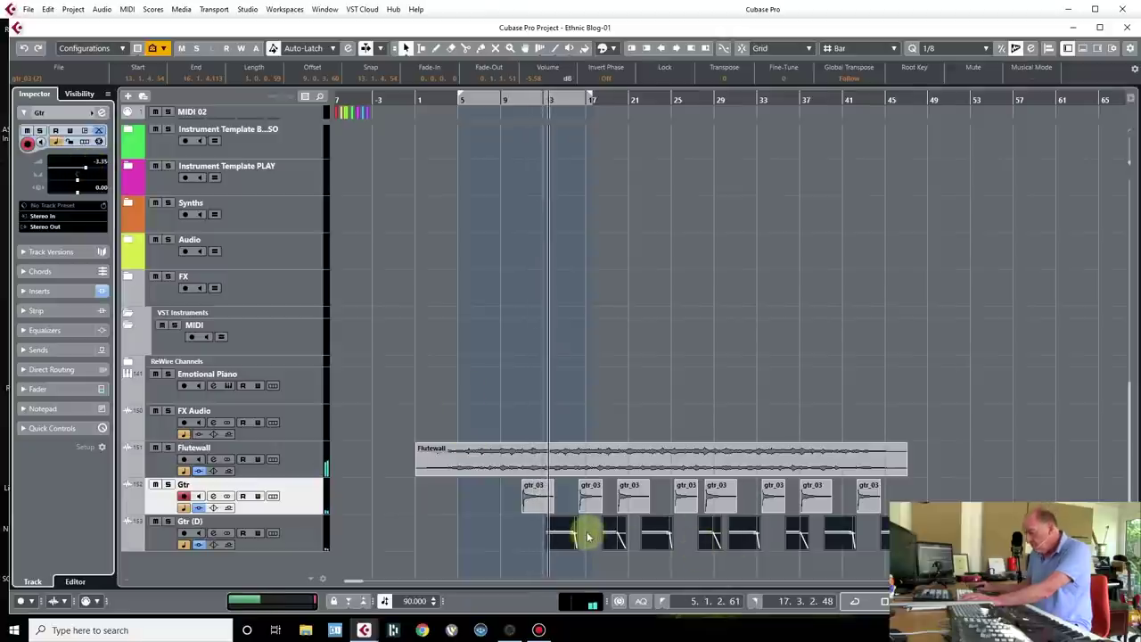
Raise the volume of all reversed slices on Gtr (D) to -3.30 dB and that of the second slice to -1.14 dB.
left_click(560, 535)
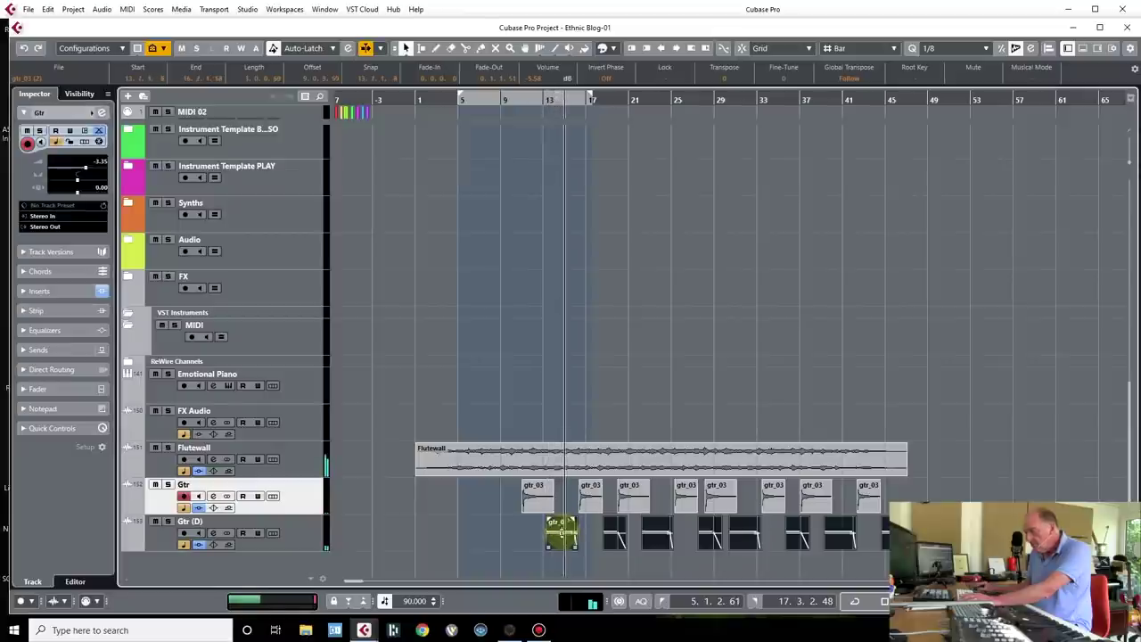
left_click_drag(561, 535, 557, 536)
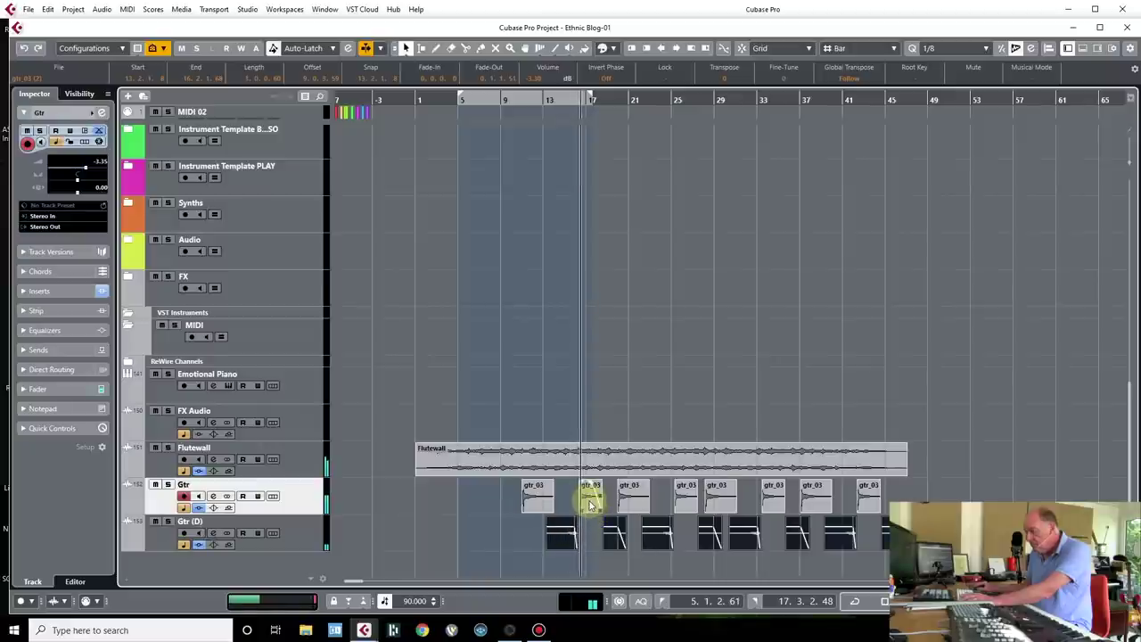
left_click(595, 554)
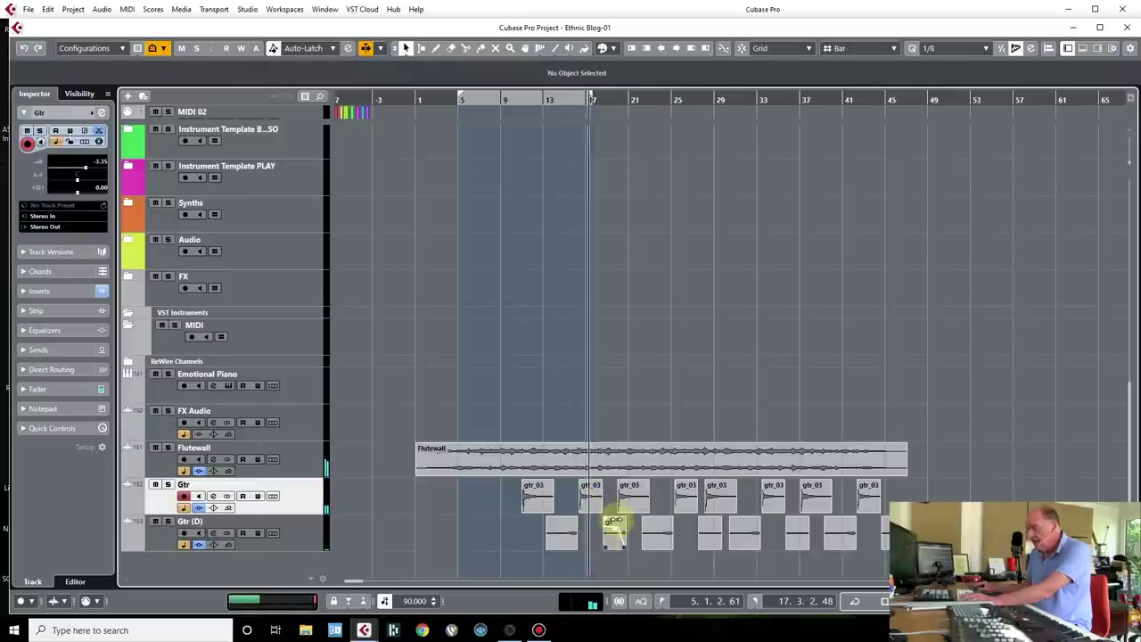
left_click(615, 523)
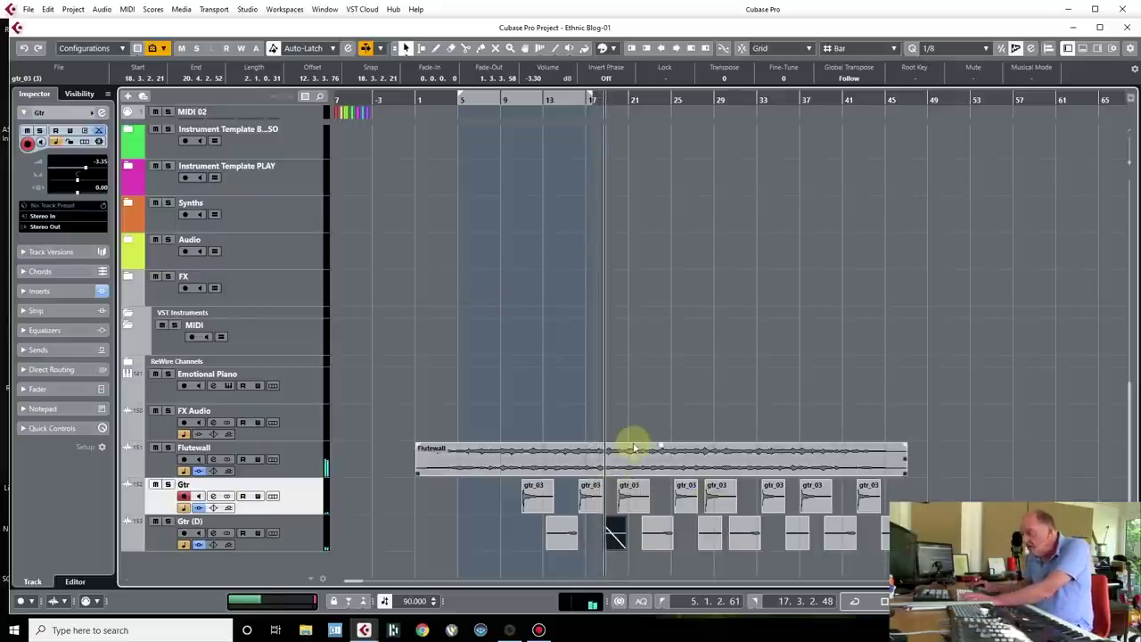
left_click_drag(614, 529, 622, 520)
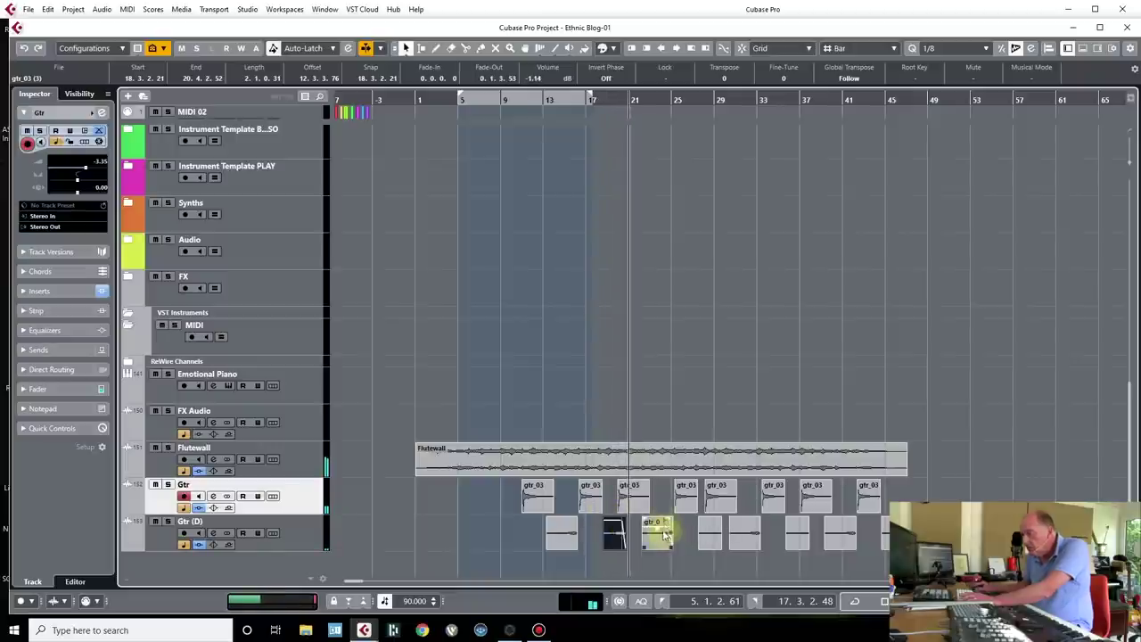
Shift the third reversed slice on Gtr (D) slightly later, the fourth earlier, and the fifth to start at 30.4.4.23.
left_click(661, 532)
left_click_drag(710, 538, 752, 538)
left_click(746, 538)
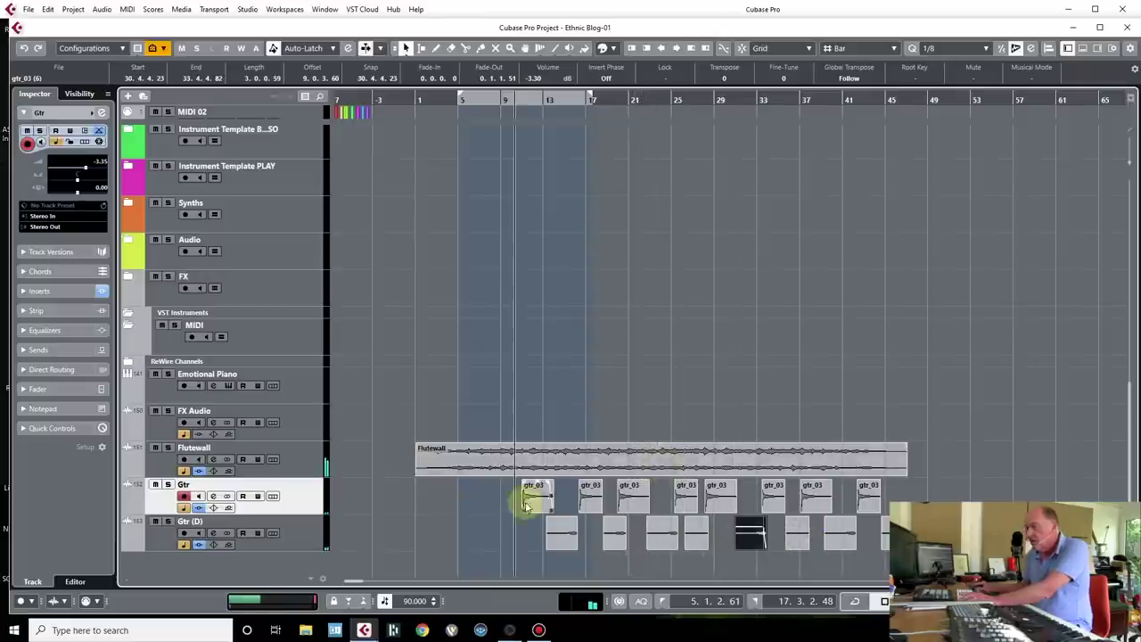
Set the locators to the length of the Flutewall event and return the playhead to bar 1.
key("h")
key("h")
key("h")
key("h")
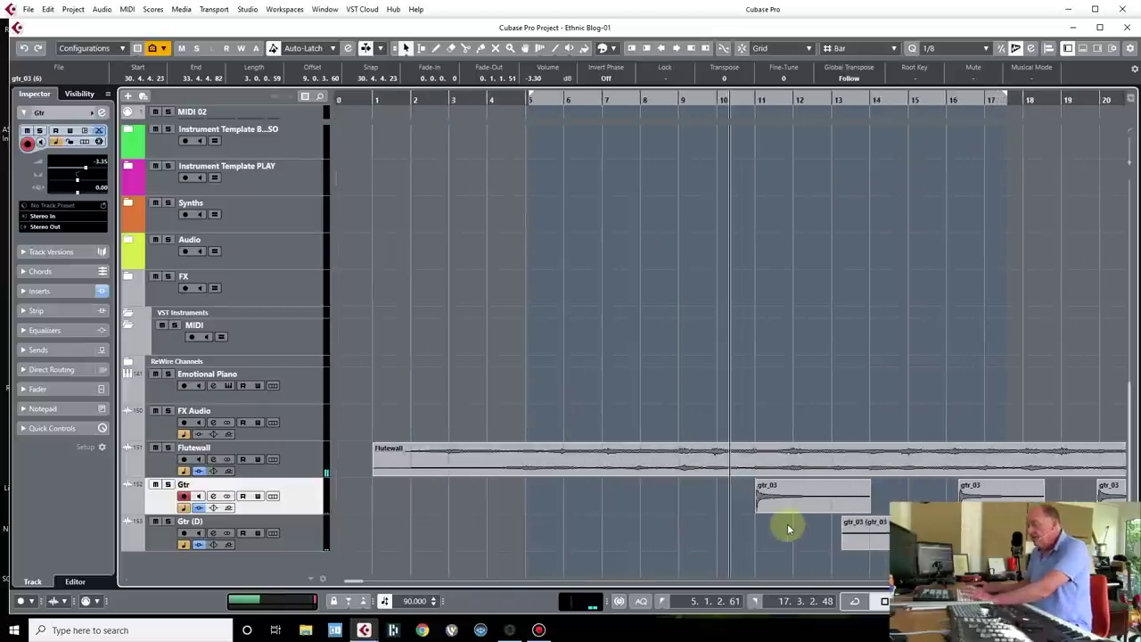
left_click(624, 469)
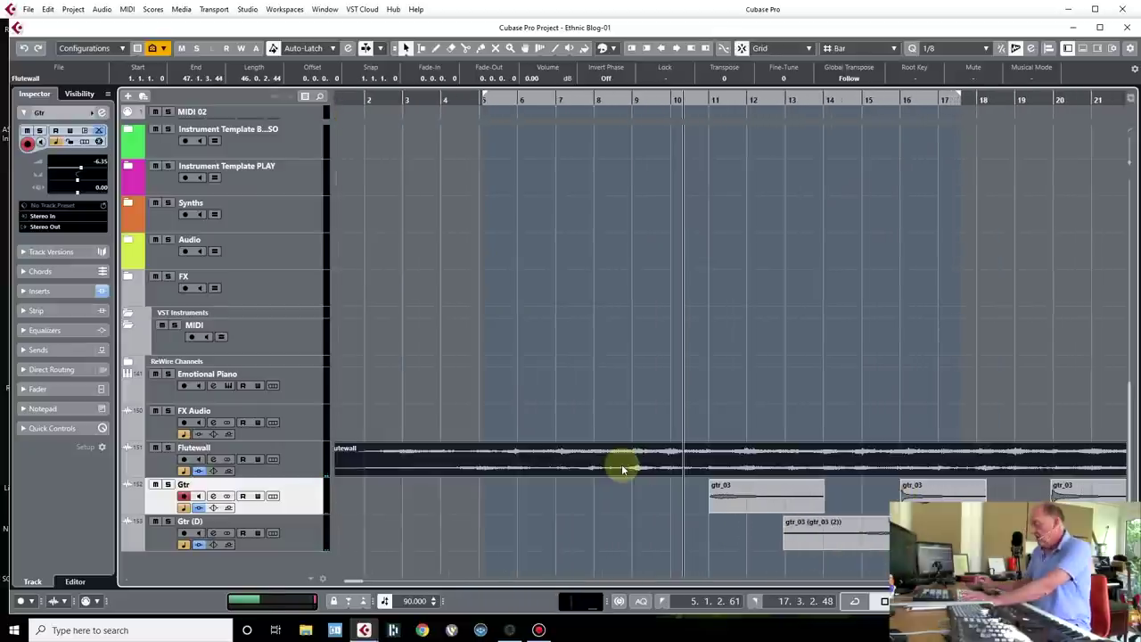
key("p")
key("KP_1")
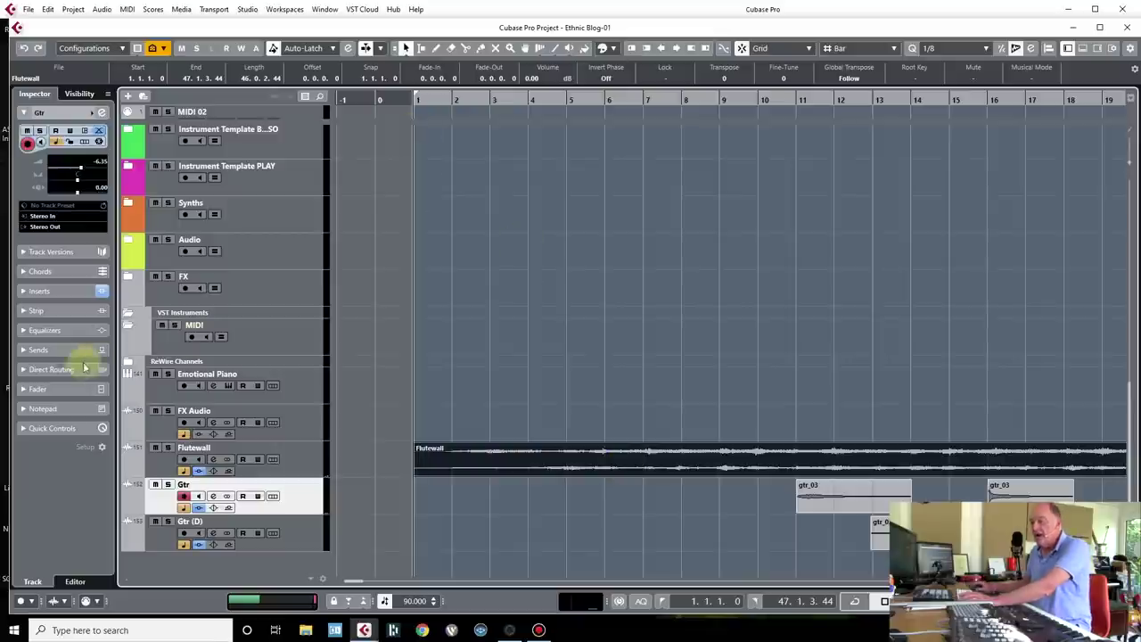
Start playback from bar 1 and select the Esp MIDI track for live playing.
scroll(269, 317, "up", 3)
scroll(268, 319, "down", 2)
scroll(281, 310, "up", 3)
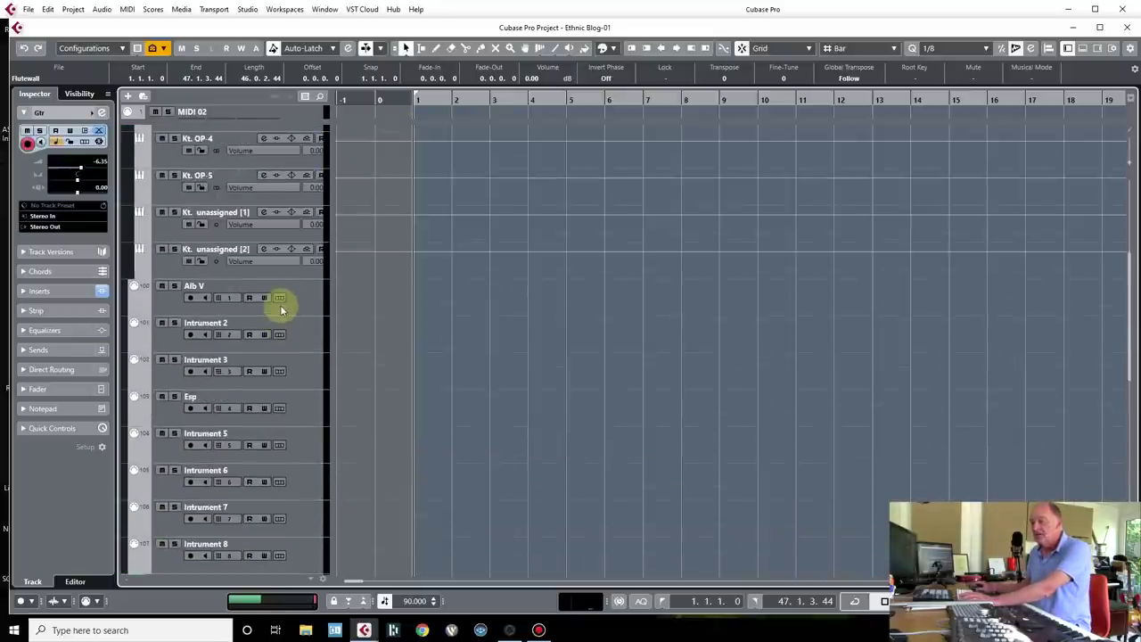
key("space")
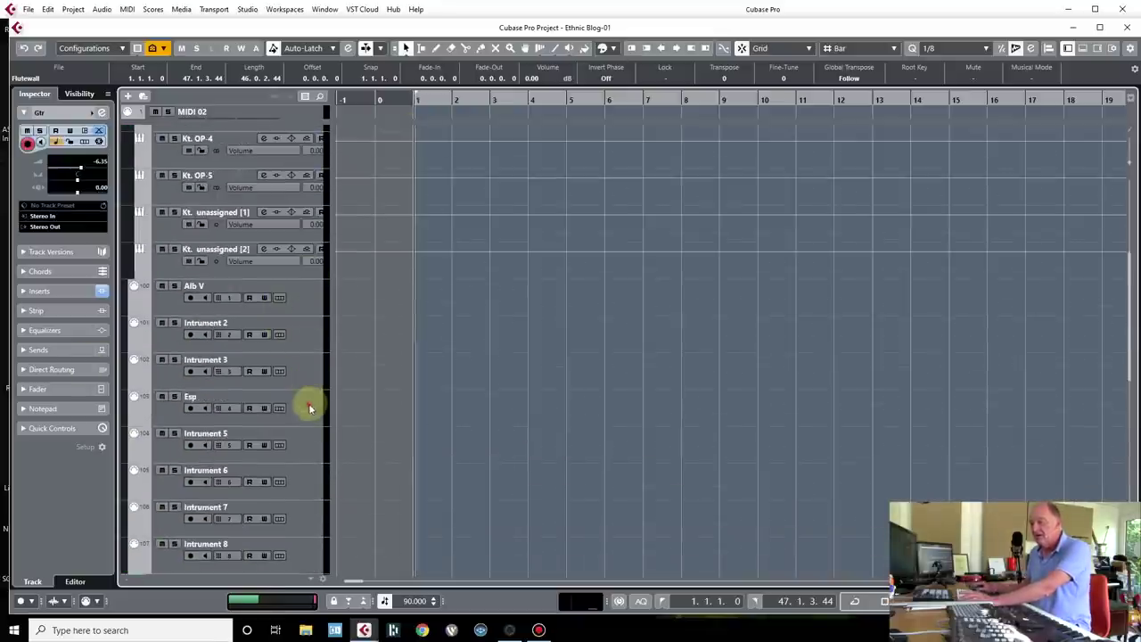
left_click(308, 402)
scroll(542, 288, "down", 10)
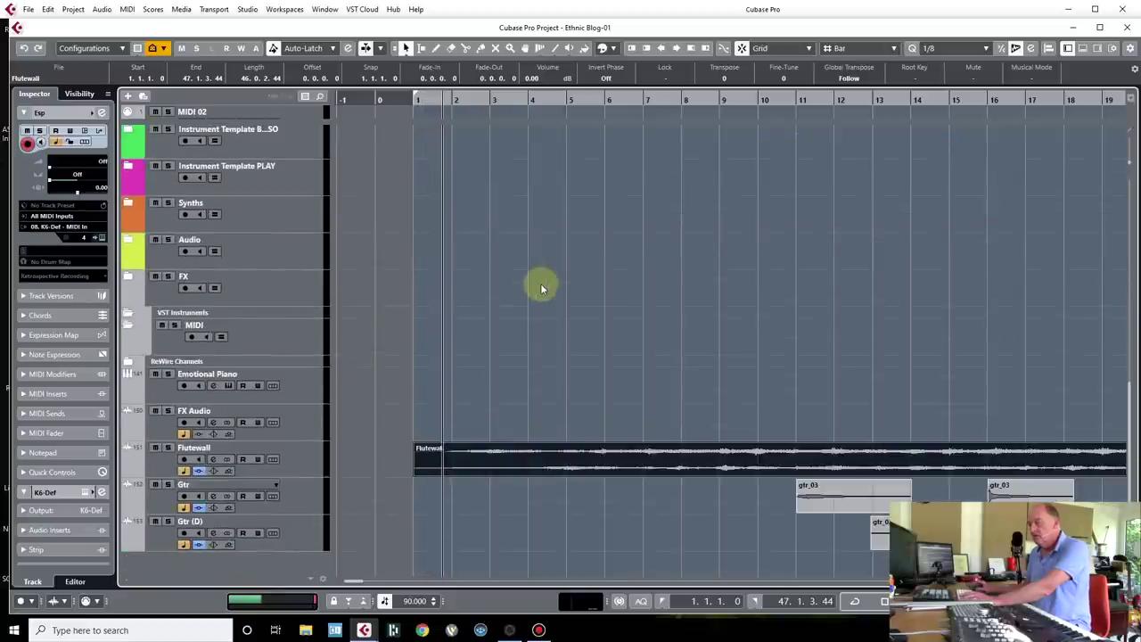